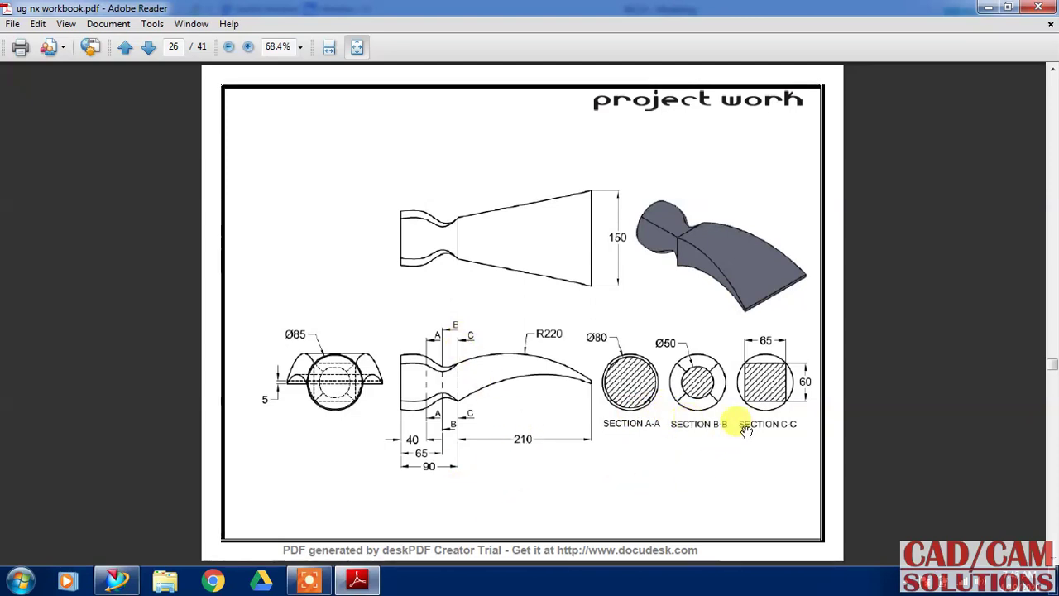
Restore the Adobe Reader and NX 12 windows so the hammer drawing sits beside NX.
double_click(876, 8)
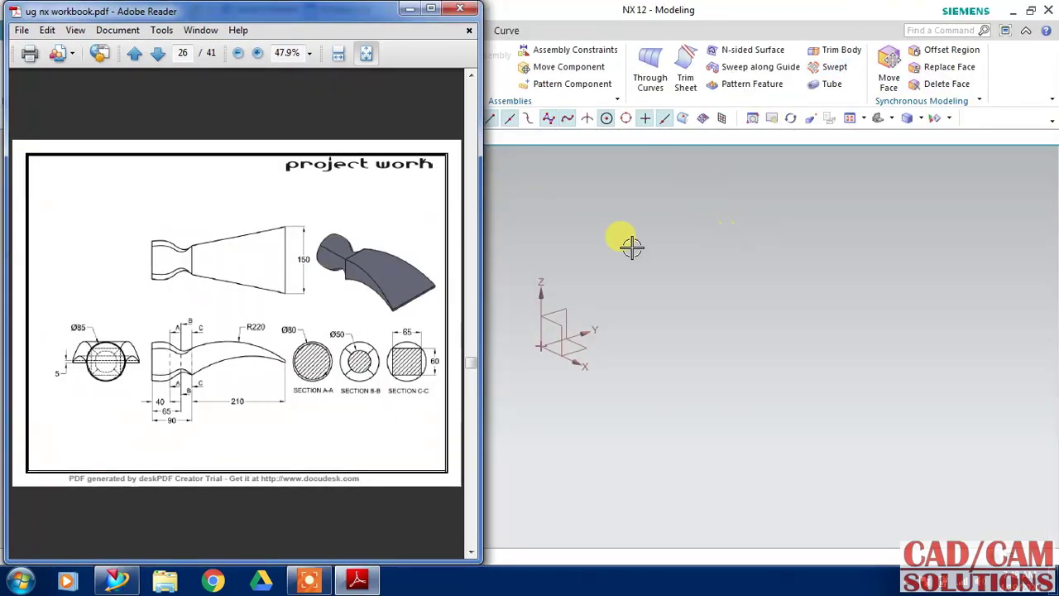
left_click(510, 155)
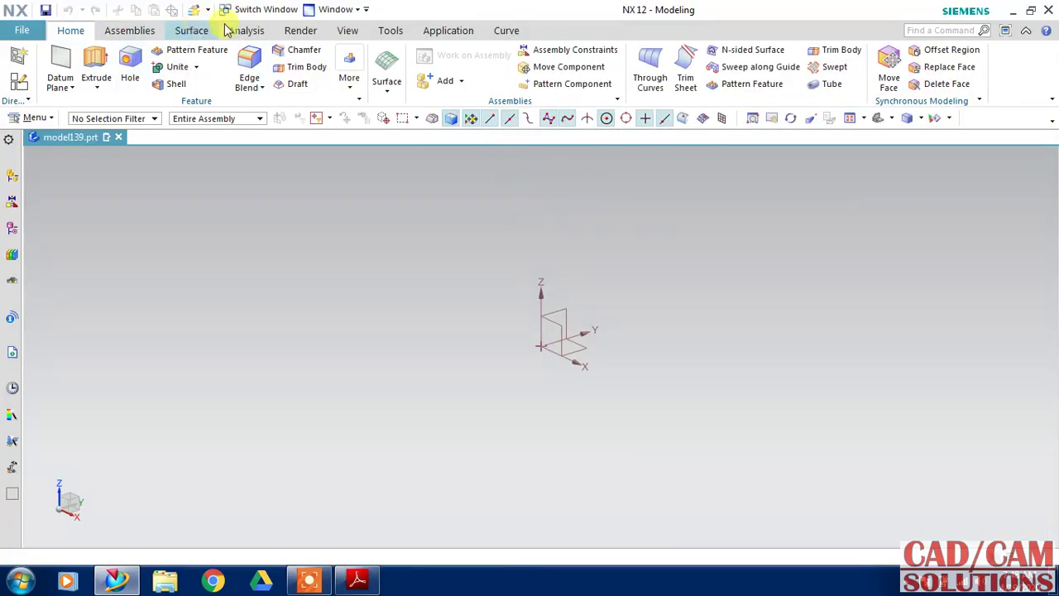
double_click(508, 10)
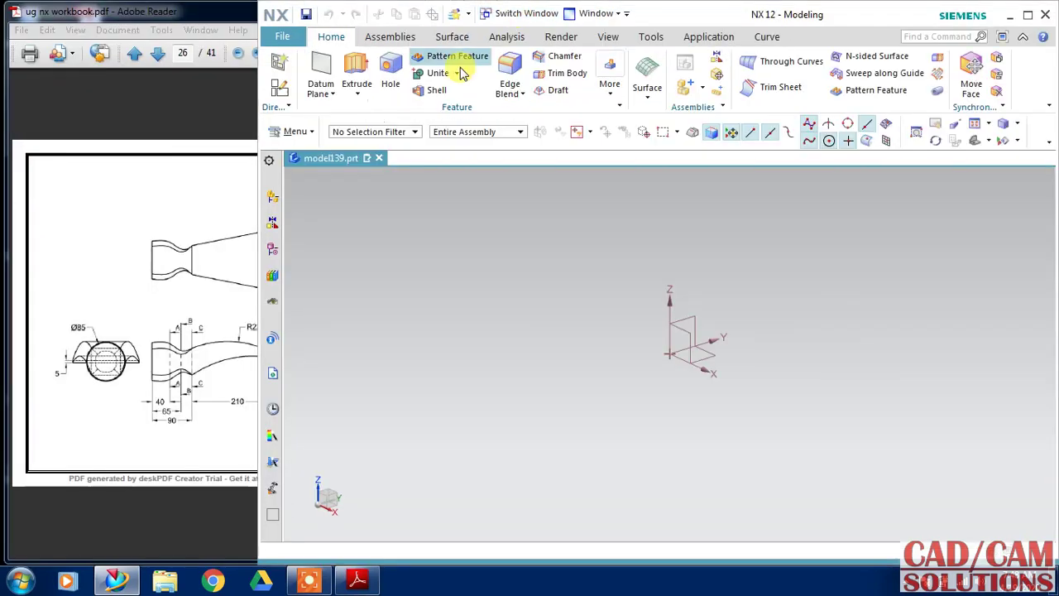
Start a sketch on the XZ datum plane with its horizontal reference direction set.
left_click(279, 87)
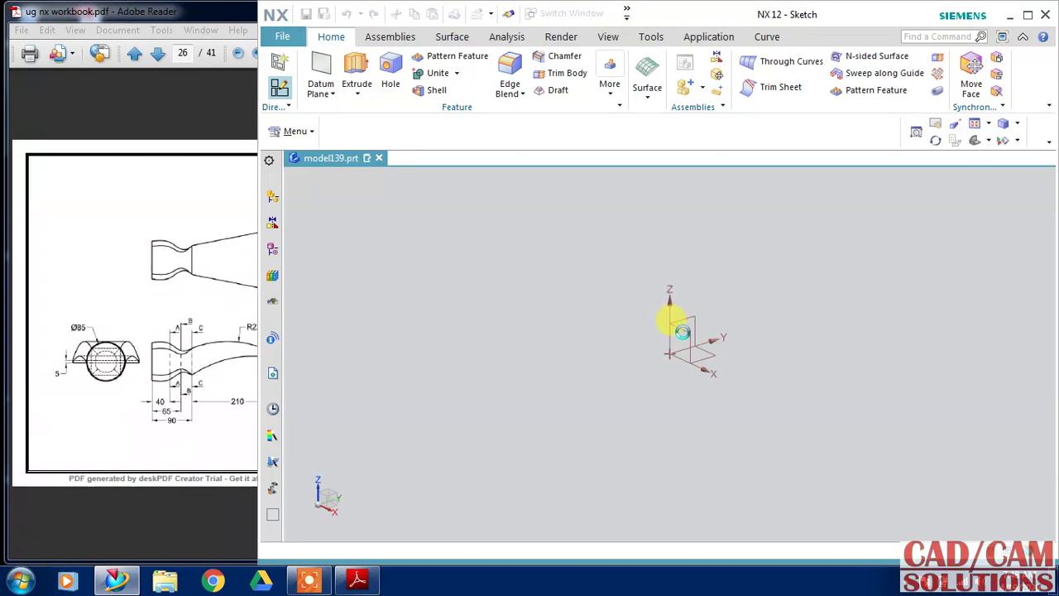
left_click(205, 308)
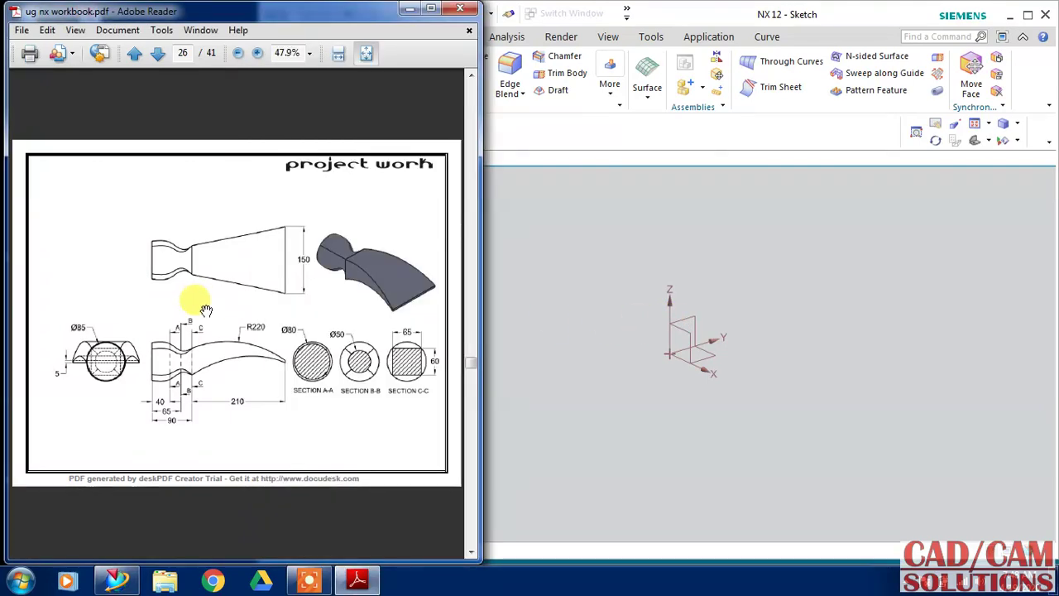
scroll(206, 308, "up", 2, "ctrl")
mouse_move(208, 290)
left_mouse_down()
mouse_move(223, 283)
mouse_move(177, 279)
left_mouse_up()
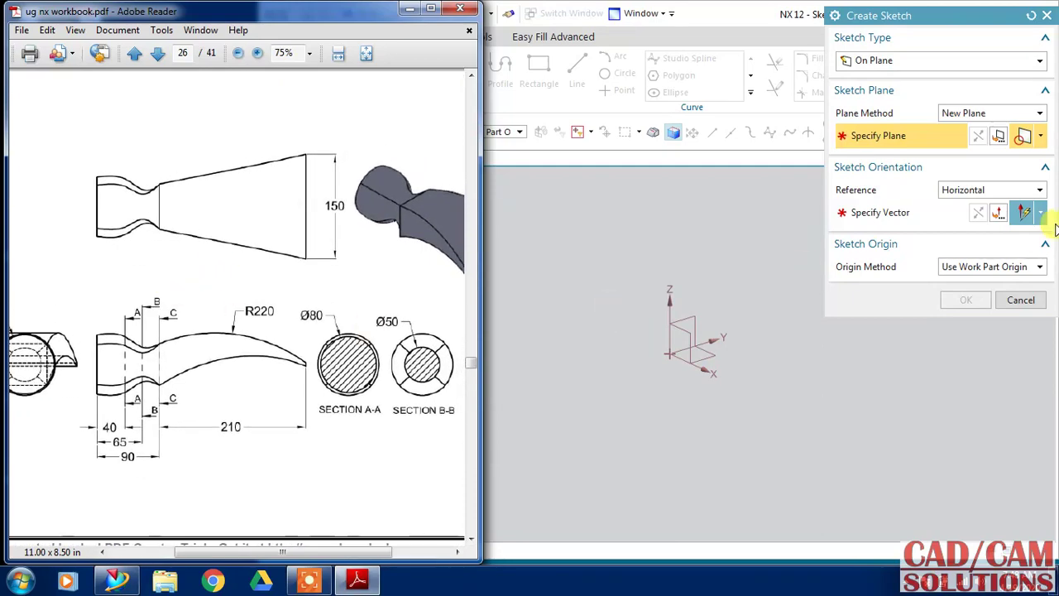
left_click(833, 301)
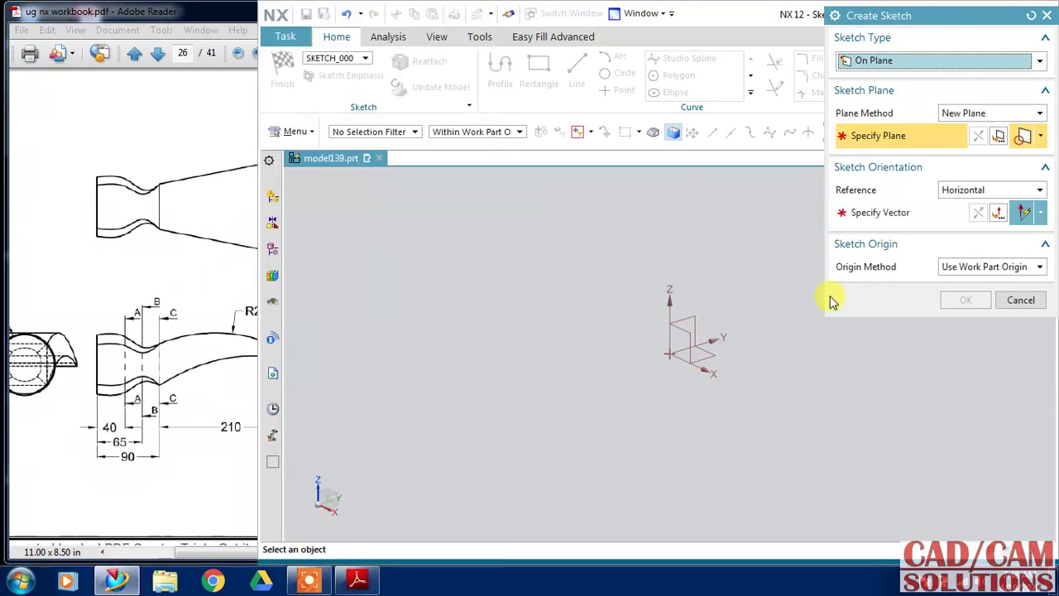
left_click(671, 313)
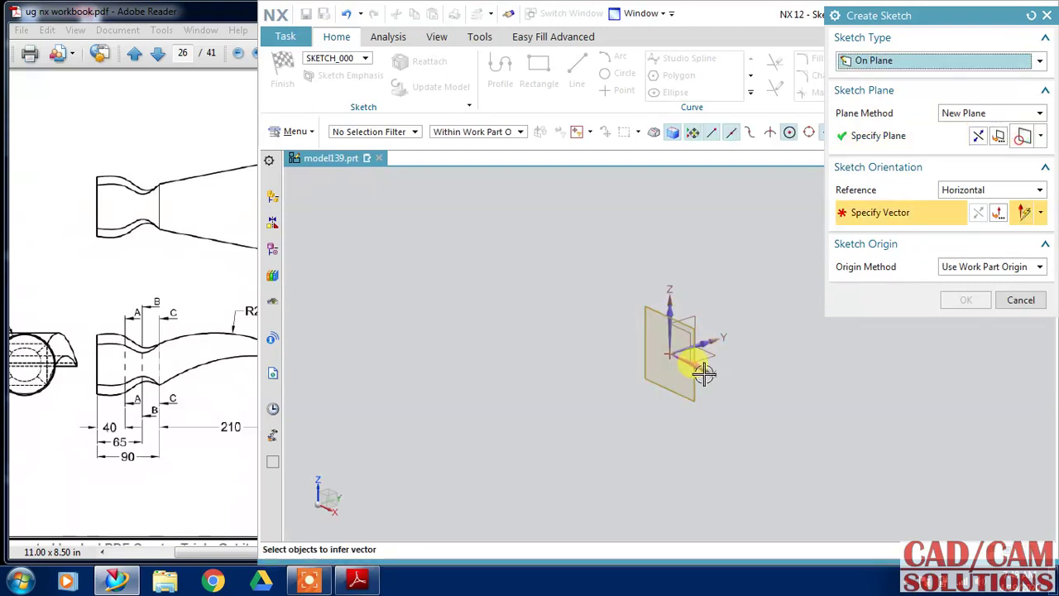
left_click(703, 374)
left_click(999, 136)
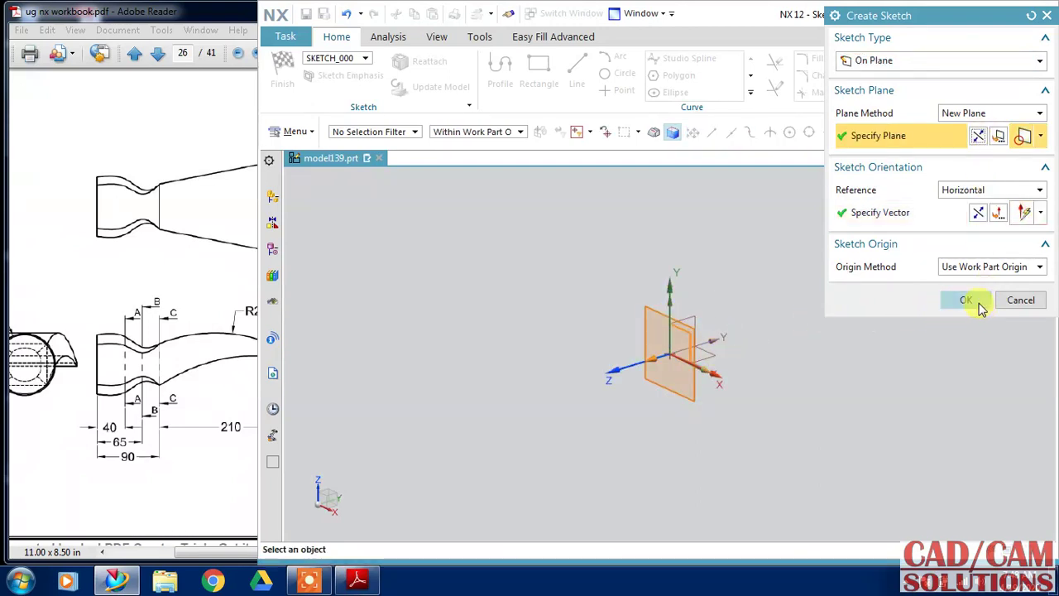
left_click(978, 303)
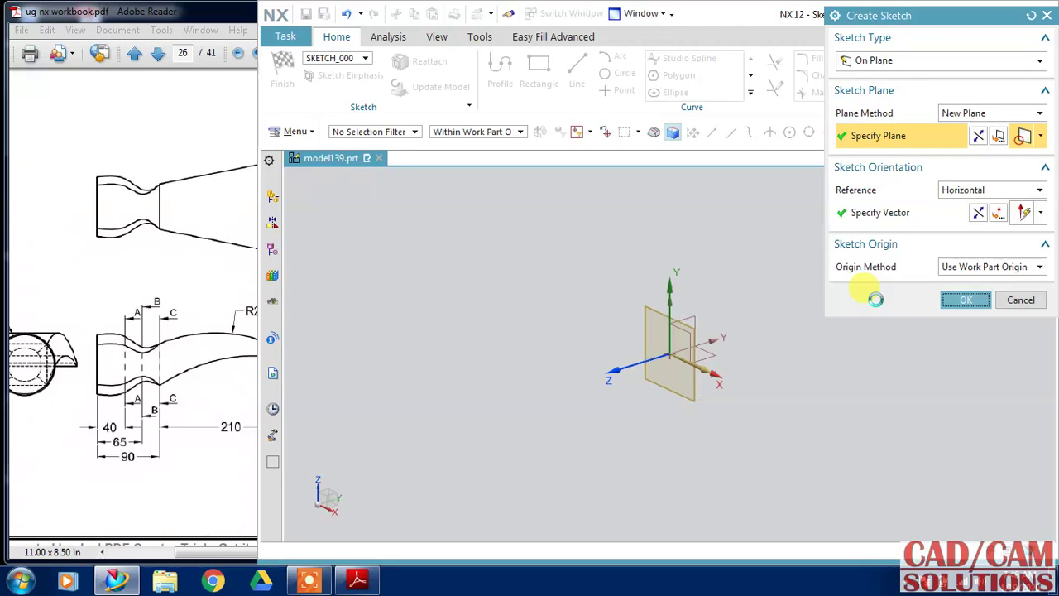
Draw an 85 mm diameter circle centred on the origin and finish the sketch.
left_click(104, 350)
left_click_drag(165, 355, 214, 356)
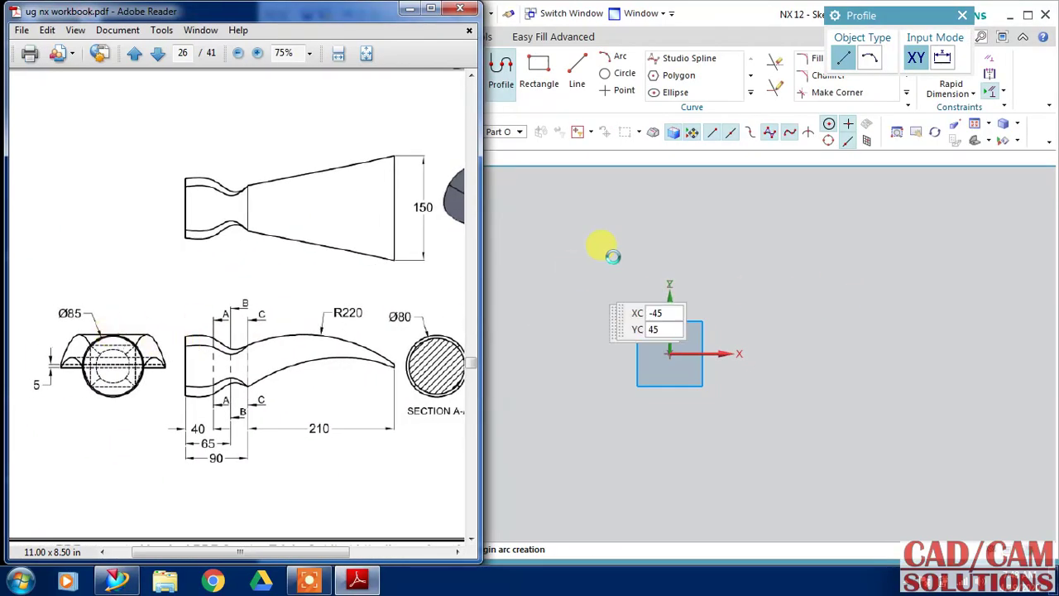
left_click(625, 74)
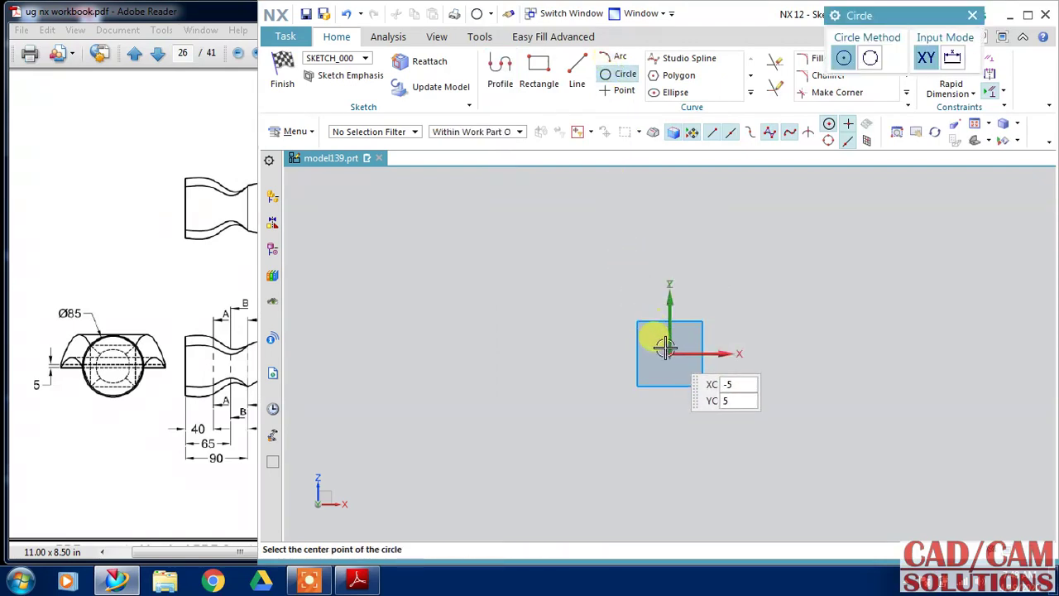
left_click(667, 351)
type("85")
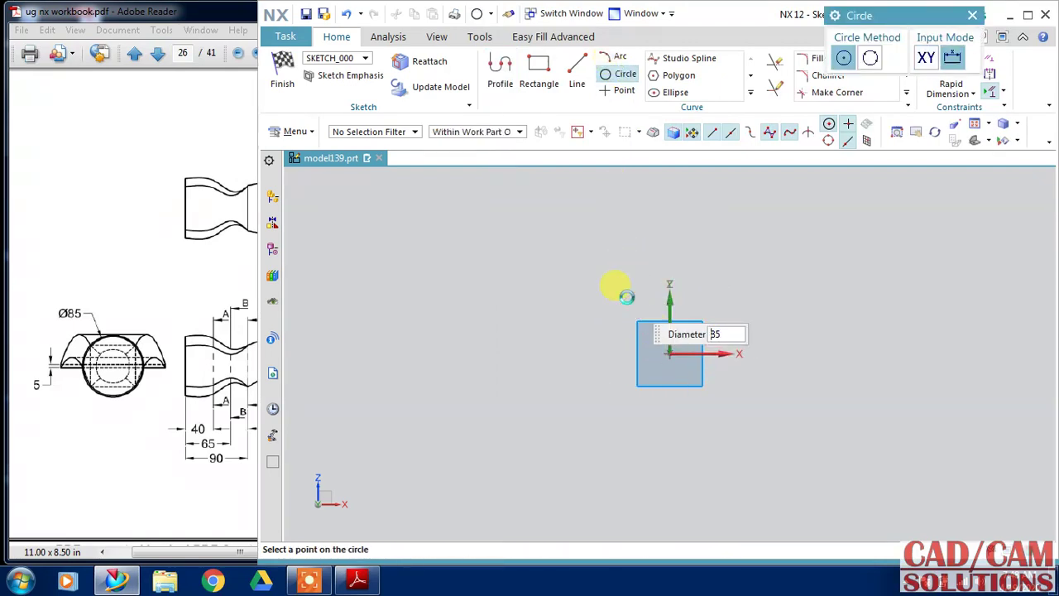
left_click(627, 297)
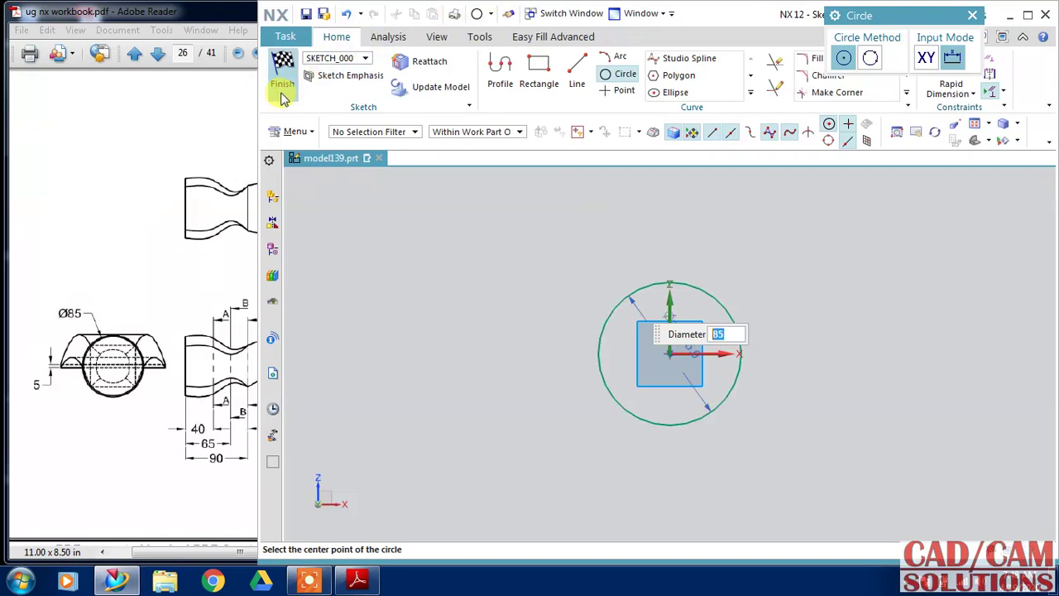
left_click(281, 98)
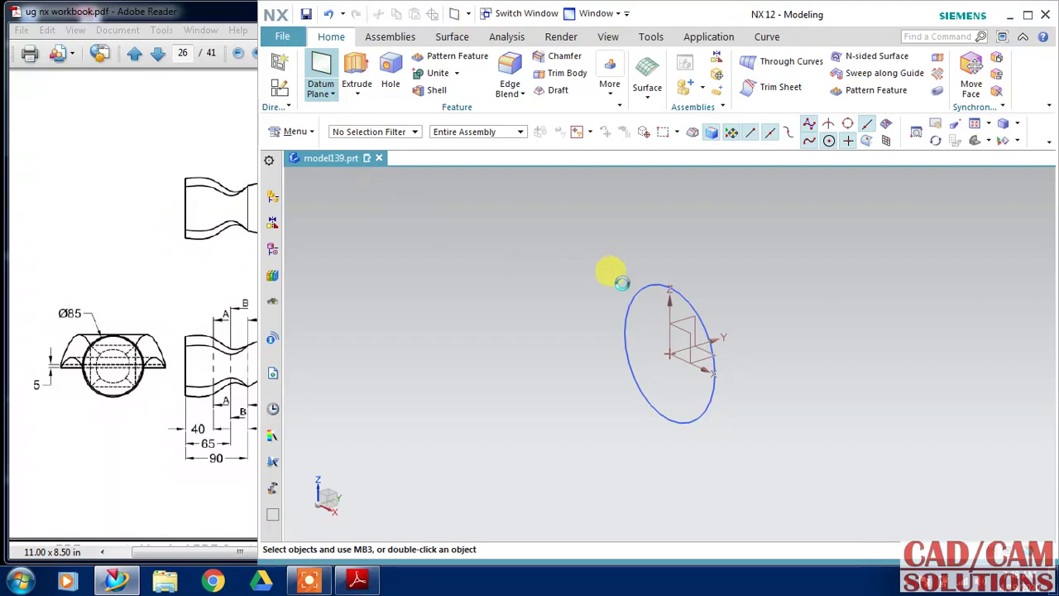
Create datum planes offset 40, 65 and 90 mm from the XZ plane.
key("d")
left_click(672, 319)
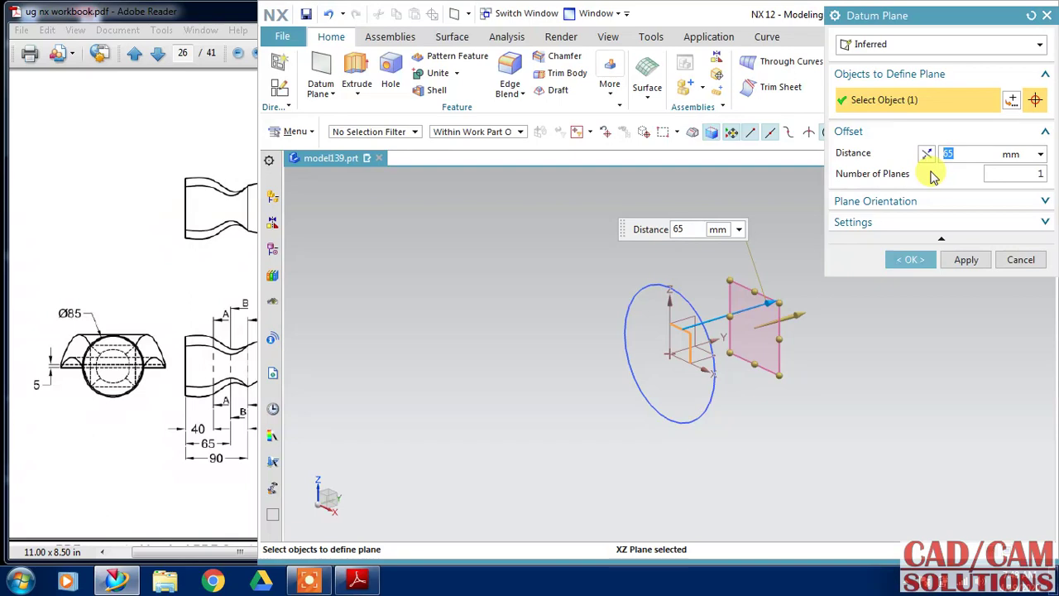
type("40")
key("Return")
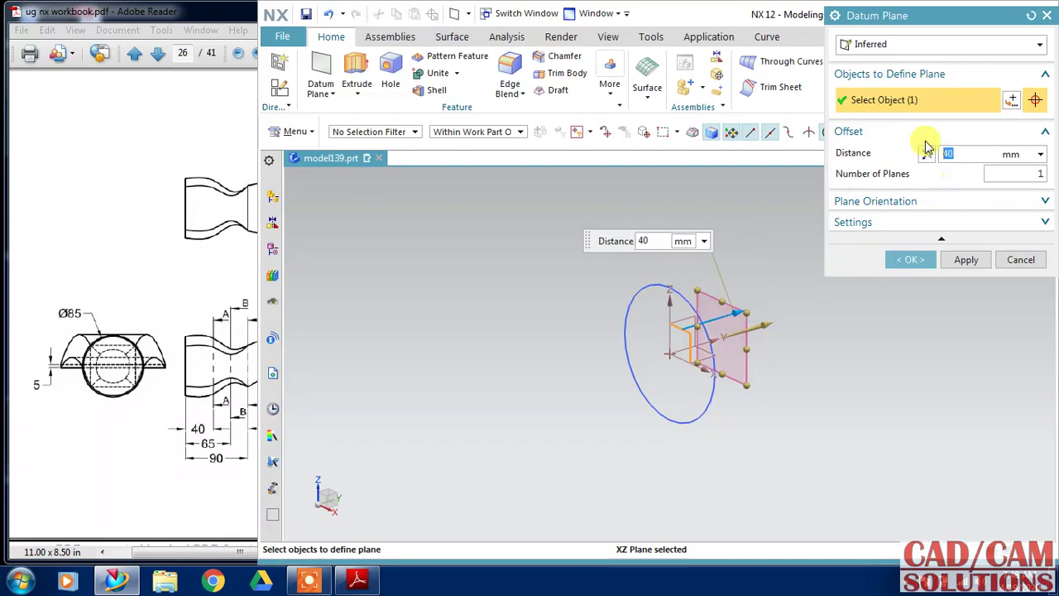
left_click(965, 259)
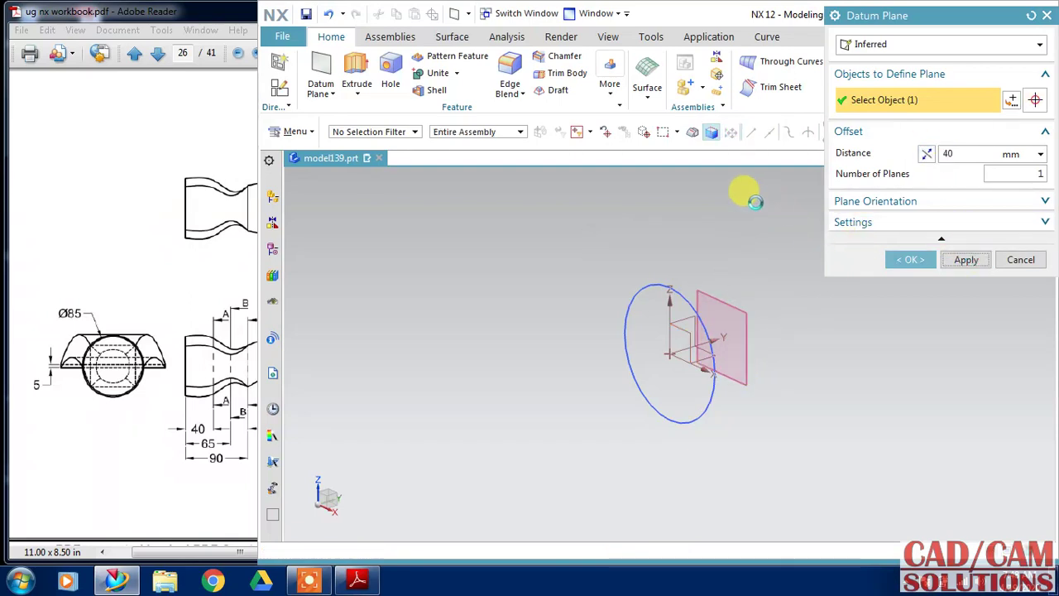
left_click(683, 327)
type("65")
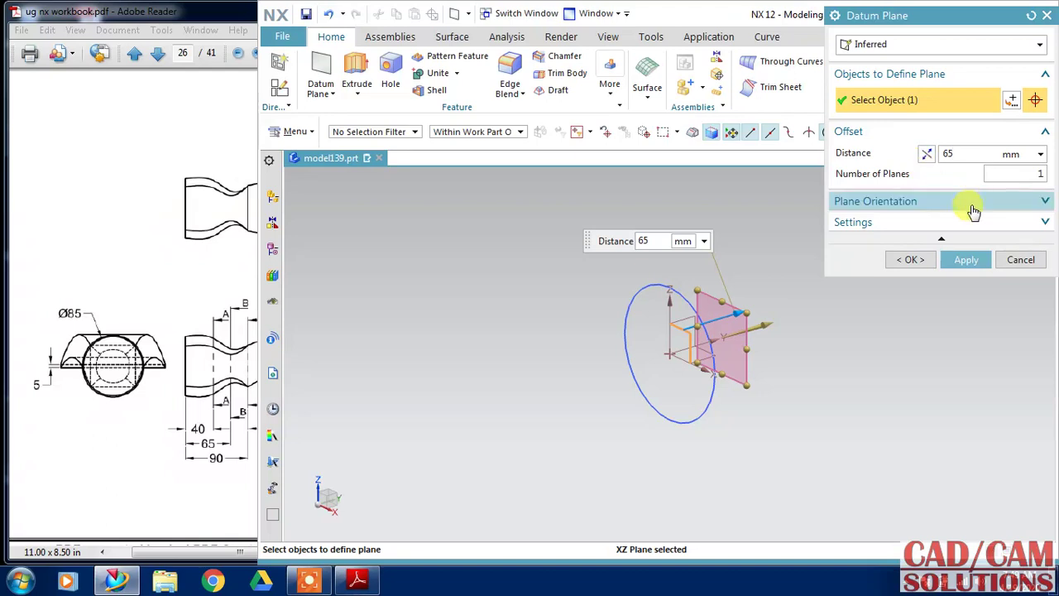
left_click(965, 259)
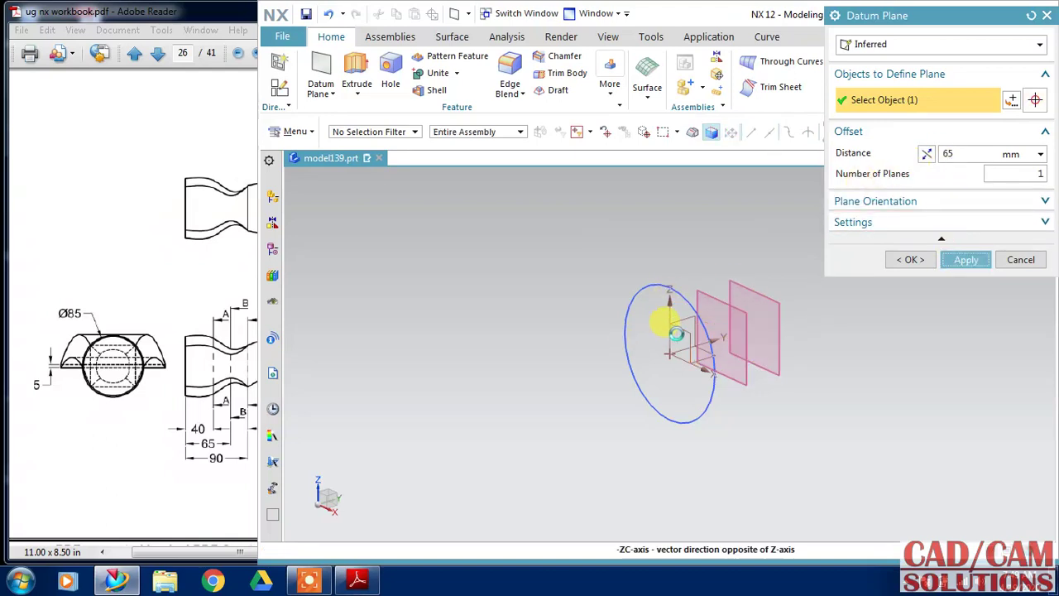
left_click(733, 284)
type("90")
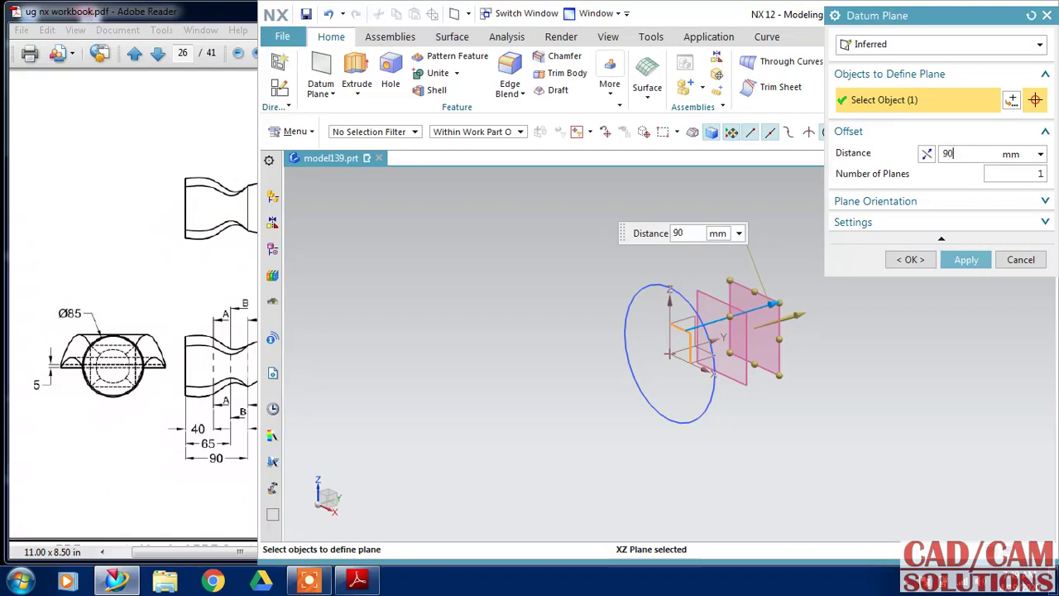
key("Return")
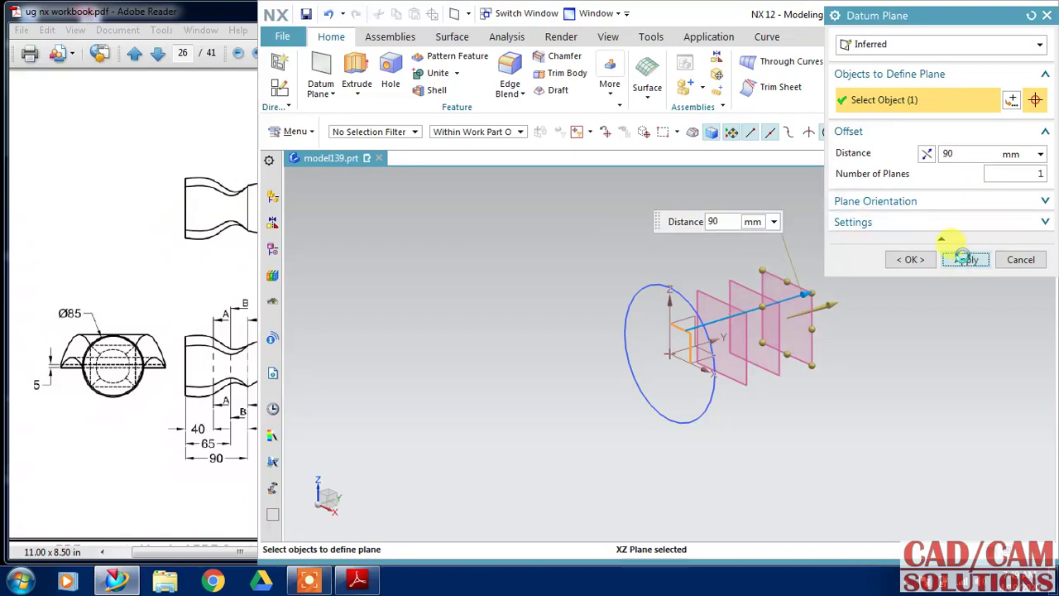
left_click(960, 259)
Add a final datum plane offset 300 mm from the XZ plane, checking the claw length.
left_click(205, 346)
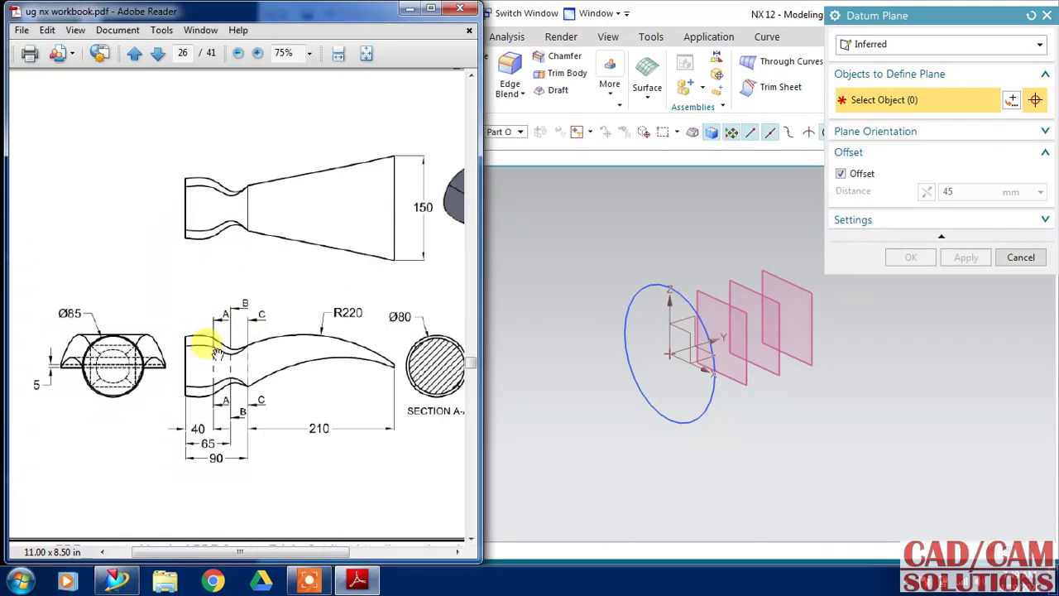
left_click(685, 328)
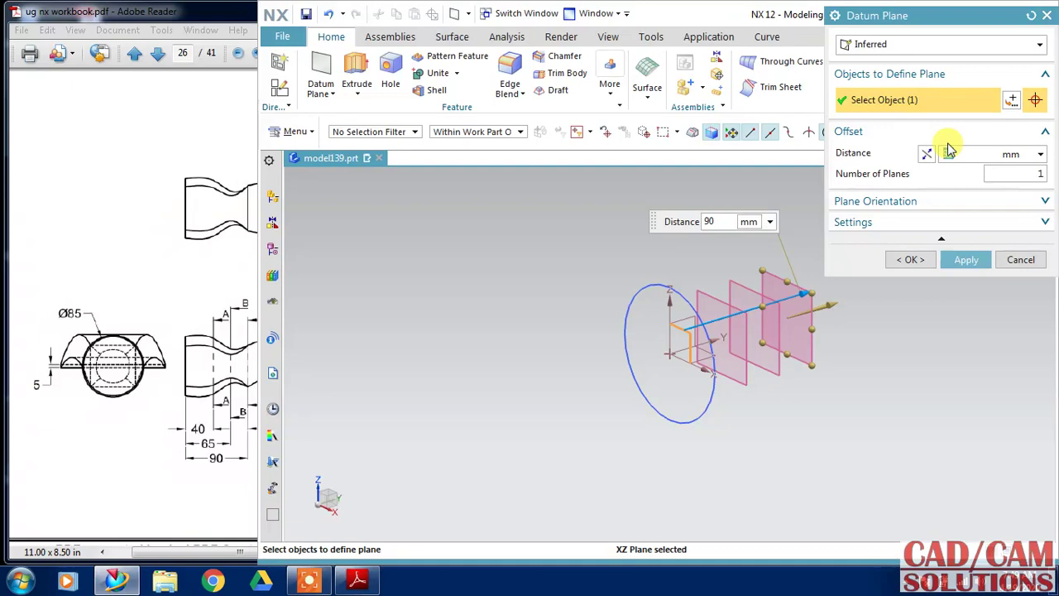
double_click(949, 153)
left_click(223, 14)
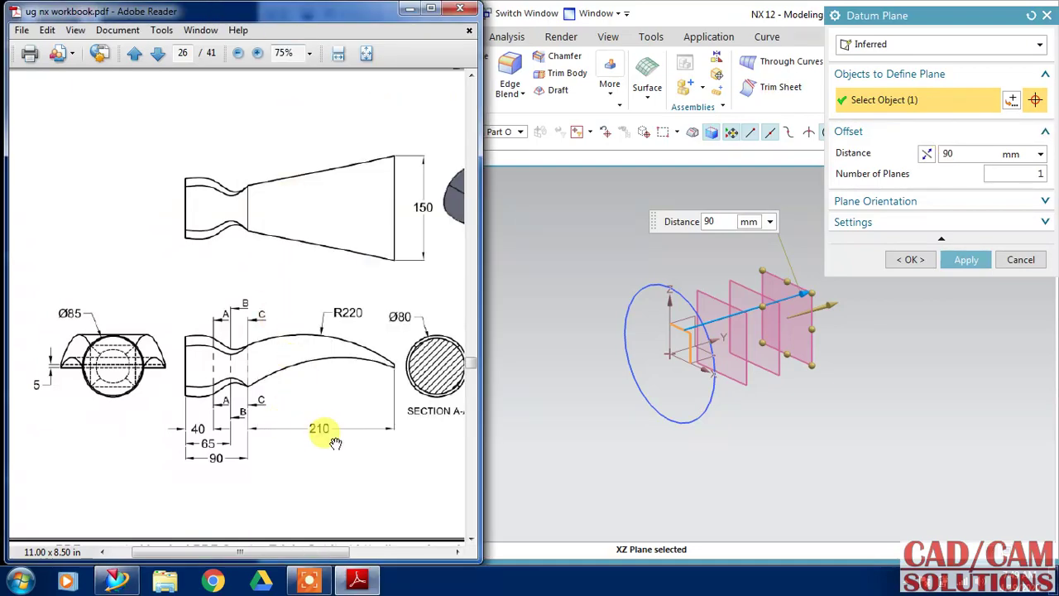
left_click(894, 25)
type("300")
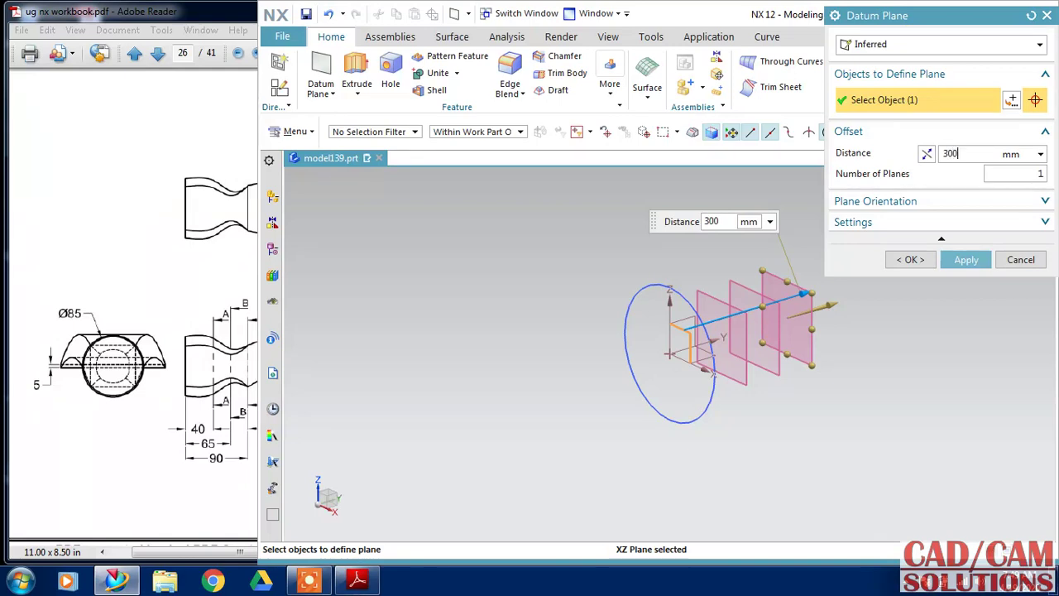
key("Return")
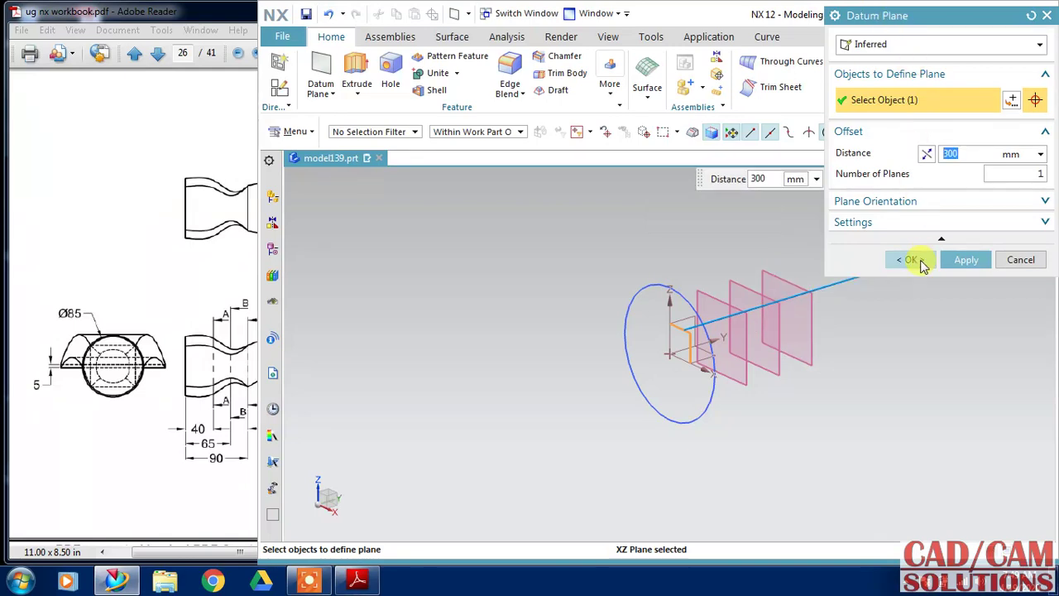
left_click(921, 263)
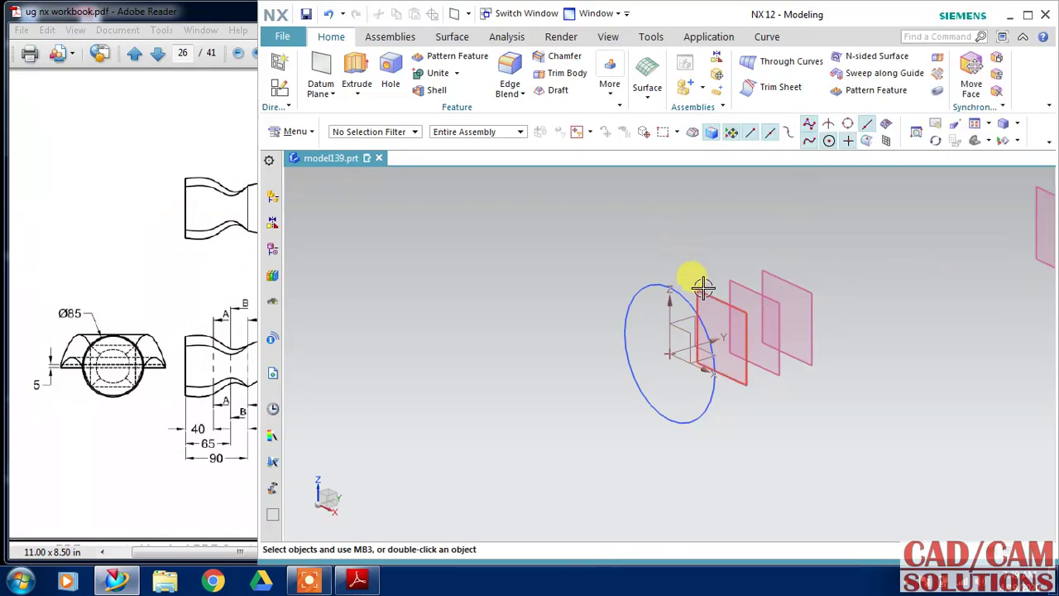
Start a new sketch on the 40 mm datum plane oriented along the X axis.
left_click(279, 86)
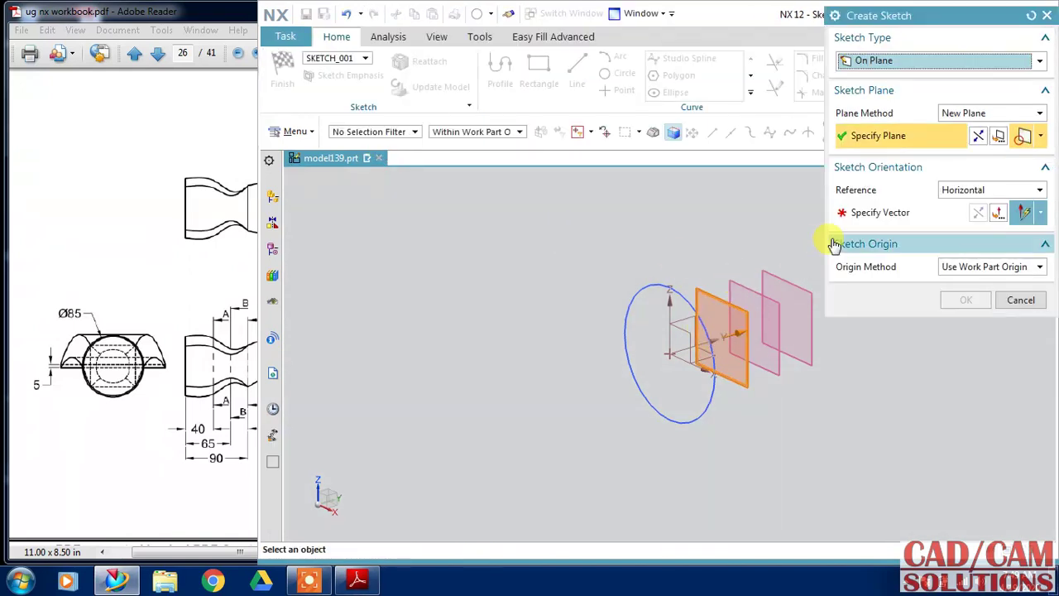
left_click(704, 370)
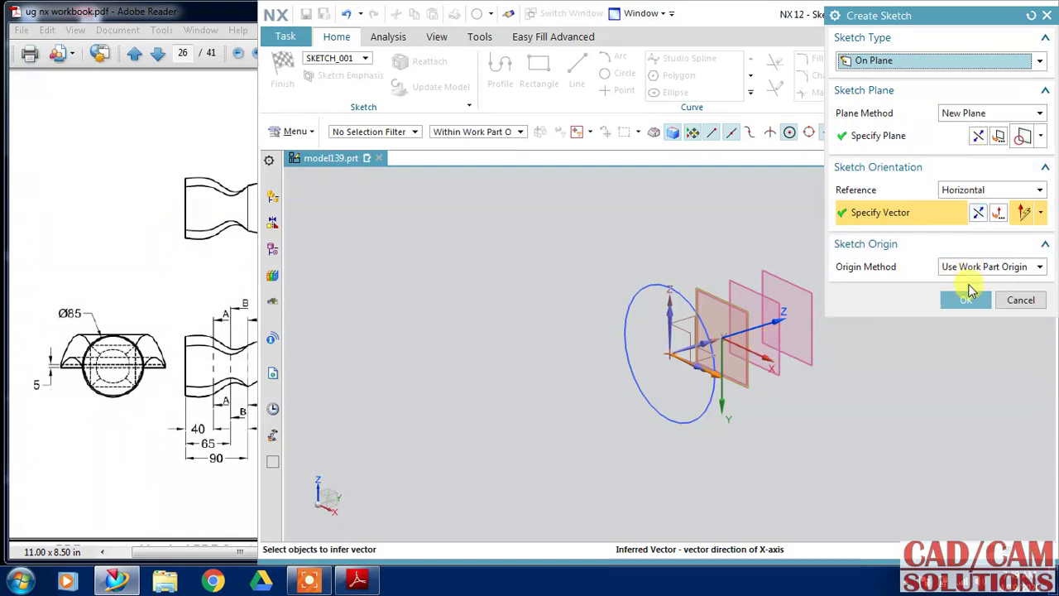
left_click(968, 294)
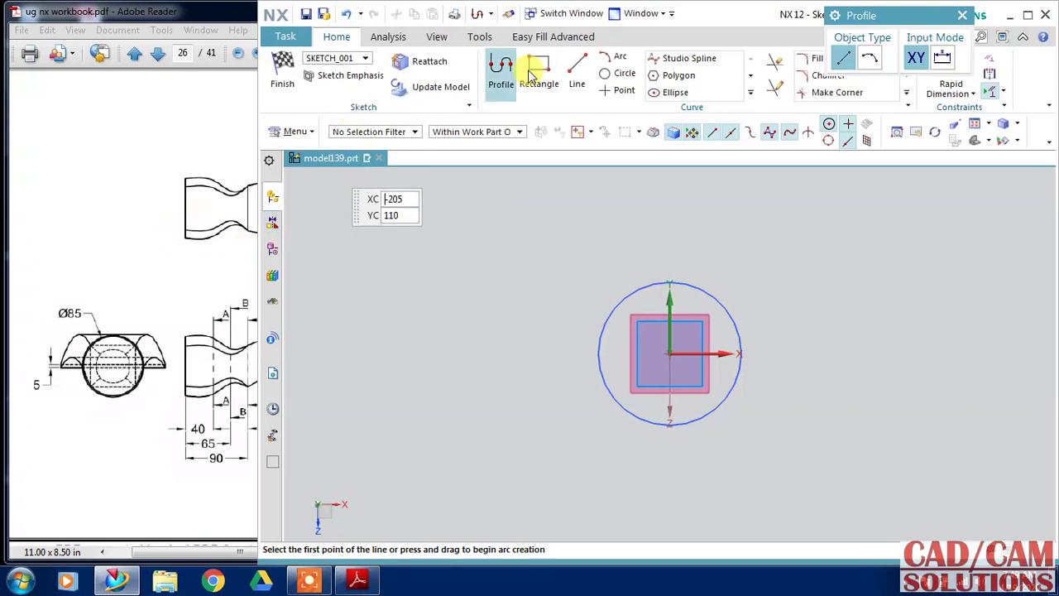
Draw an 80 mm diameter circle at the sketch origin and finish the sketch.
left_click(621, 73)
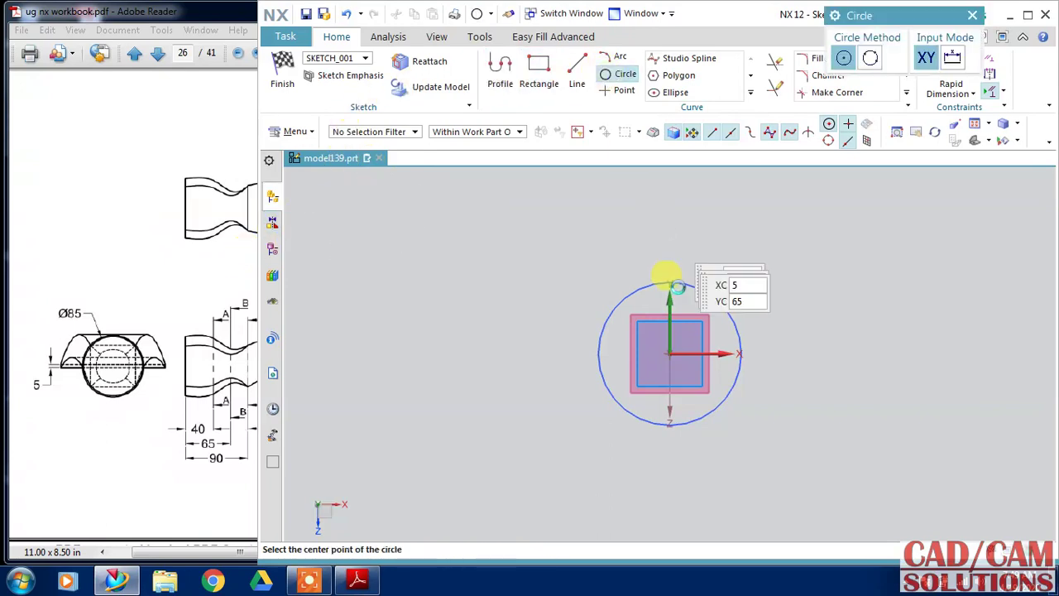
left_click(668, 351)
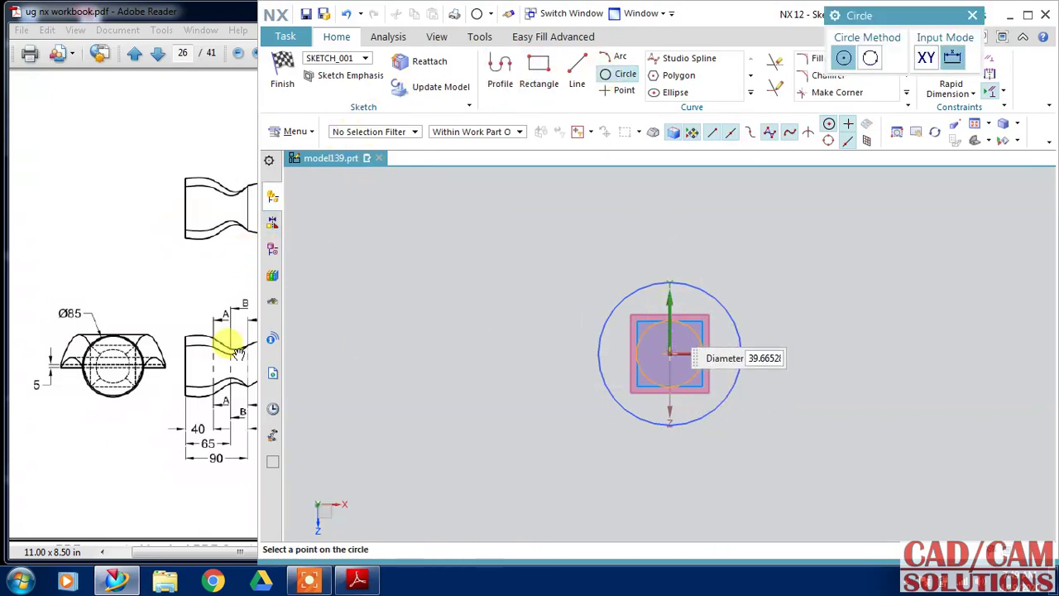
left_click(182, 295)
scroll(99, 302, "right", 5)
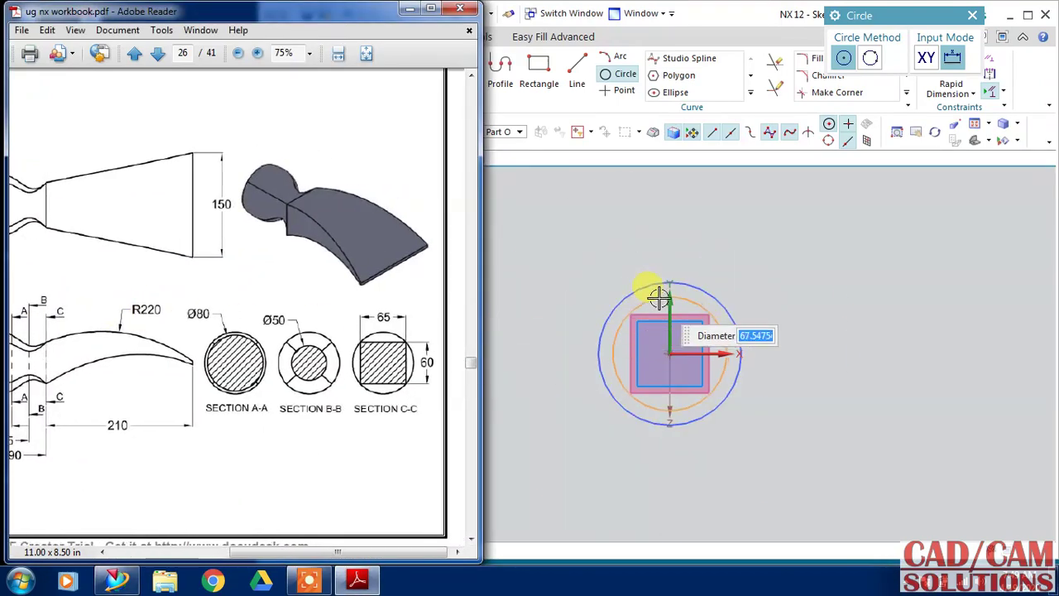
left_click(844, 57)
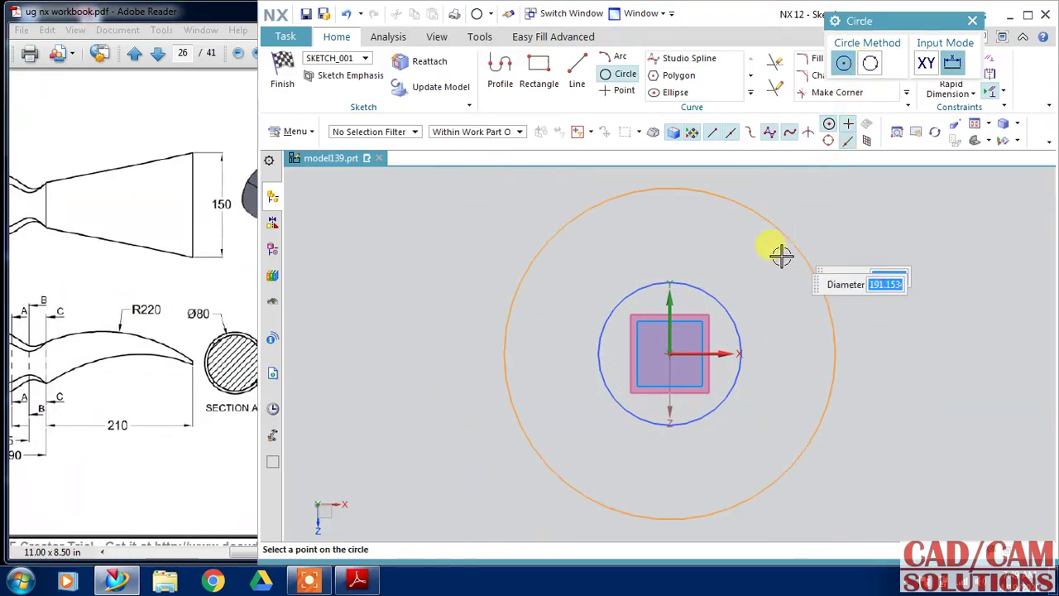
type("80")
key("Return")
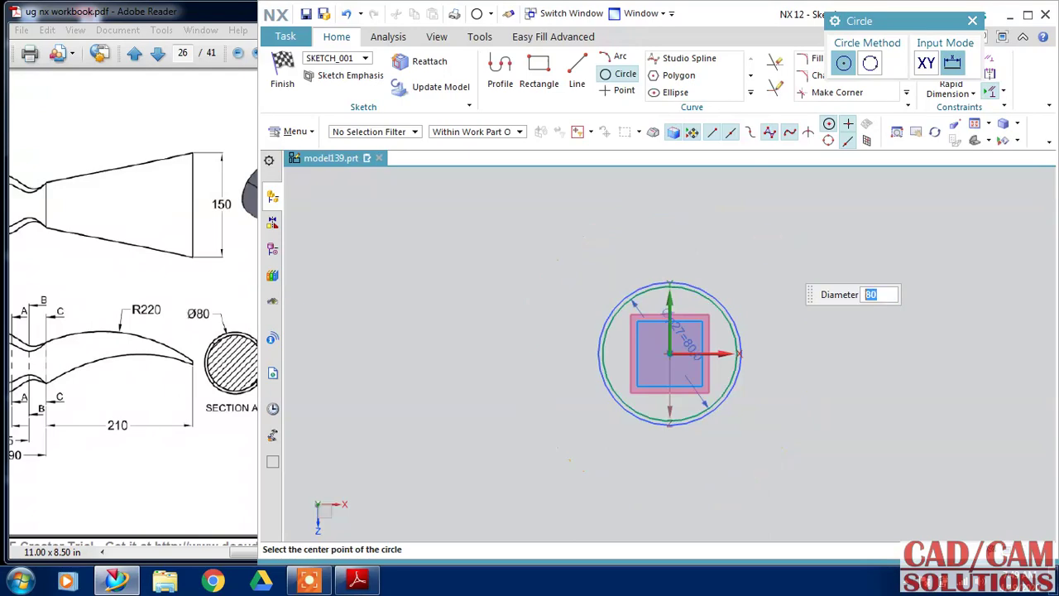
left_click(282, 71)
middle_click_drag(463, 244, 506, 263)
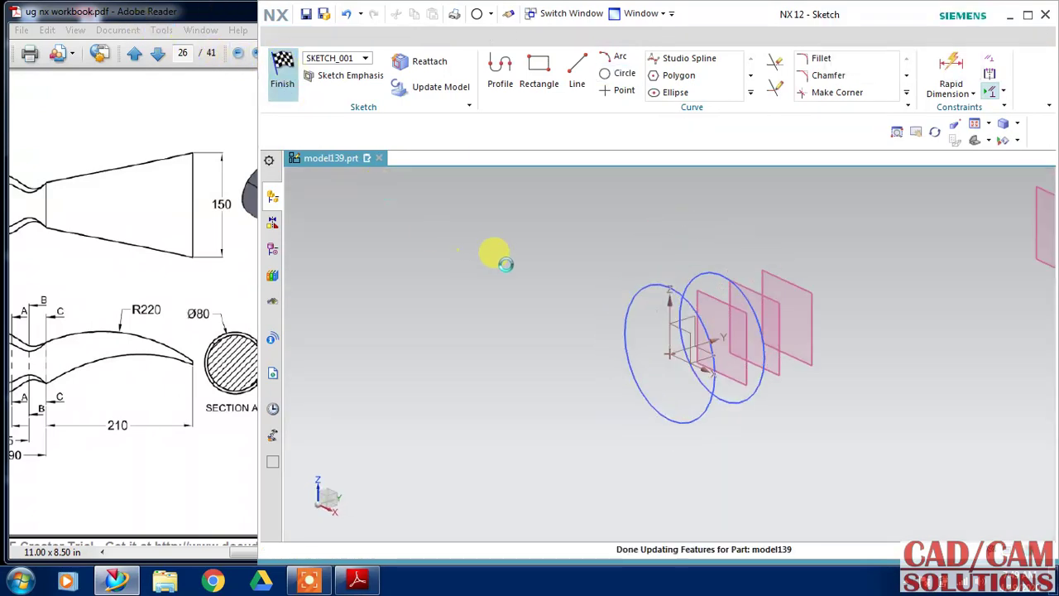
Start a sketch on the middle datum plane oriented along the X axis.
left_click(750, 285)
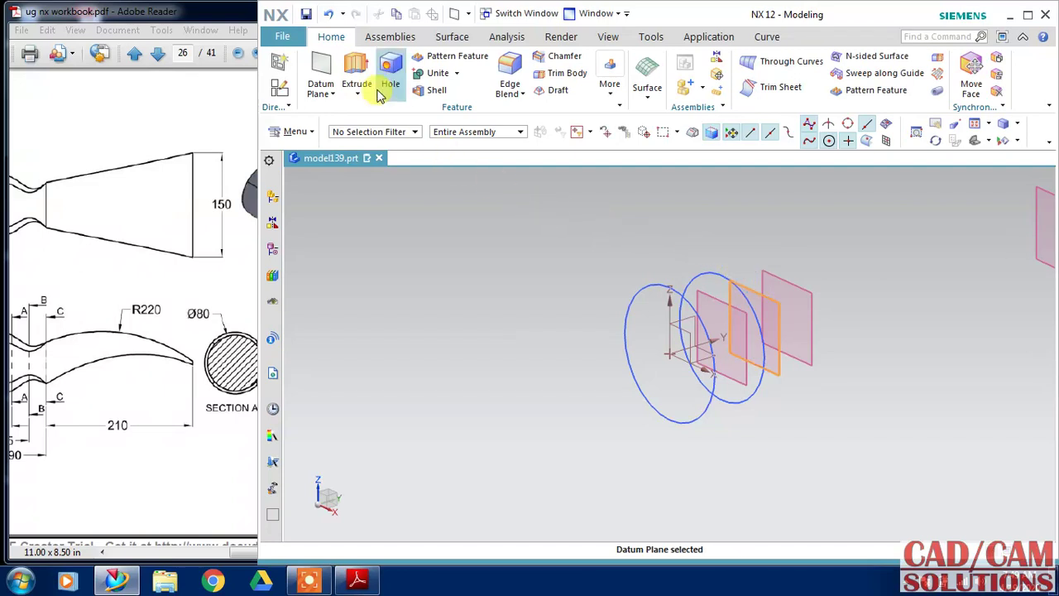
left_click(286, 93)
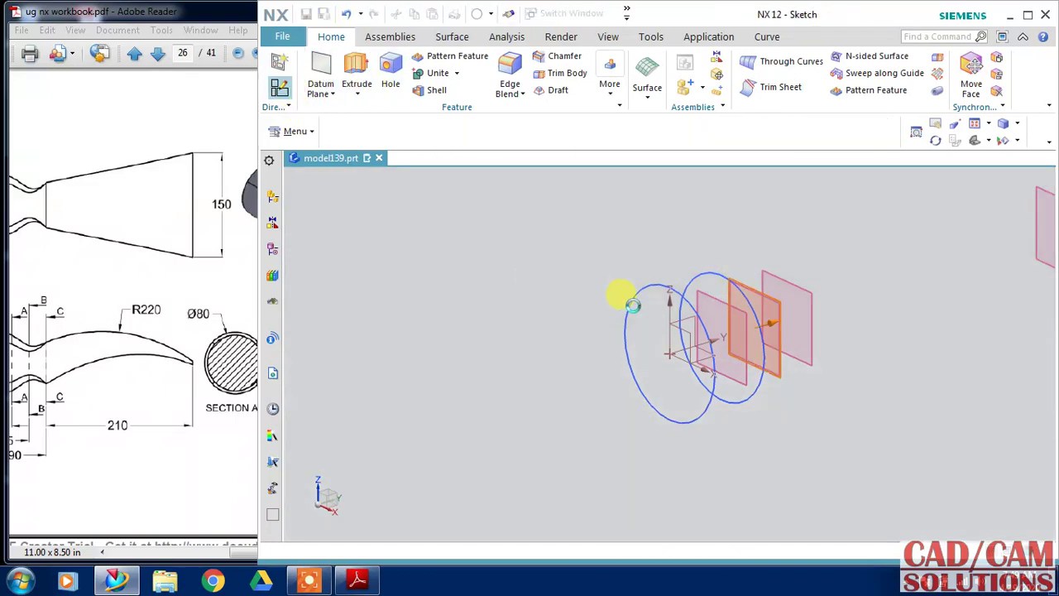
left_click(877, 222)
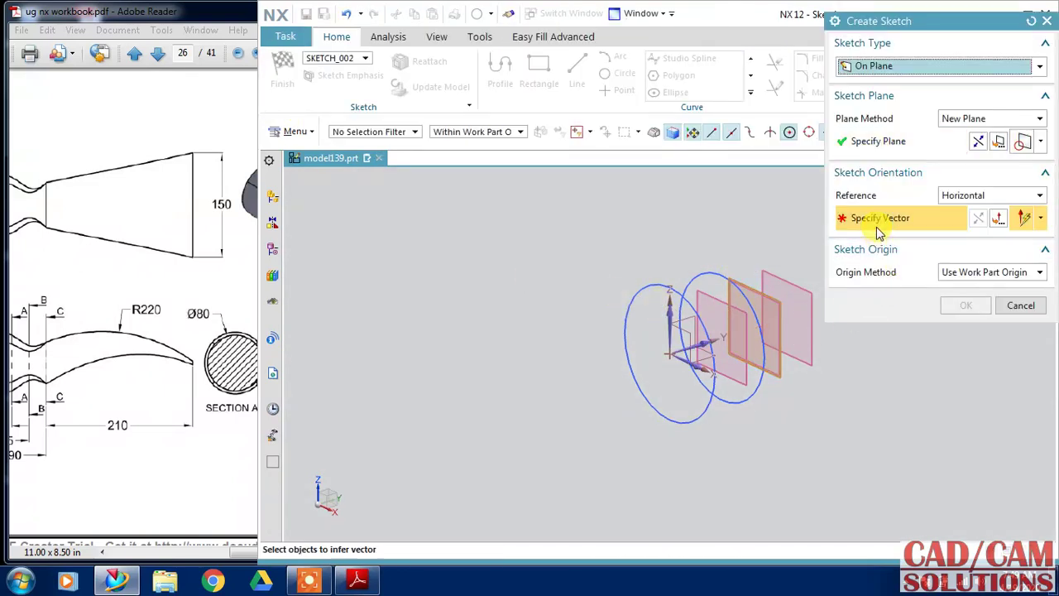
left_click(698, 364)
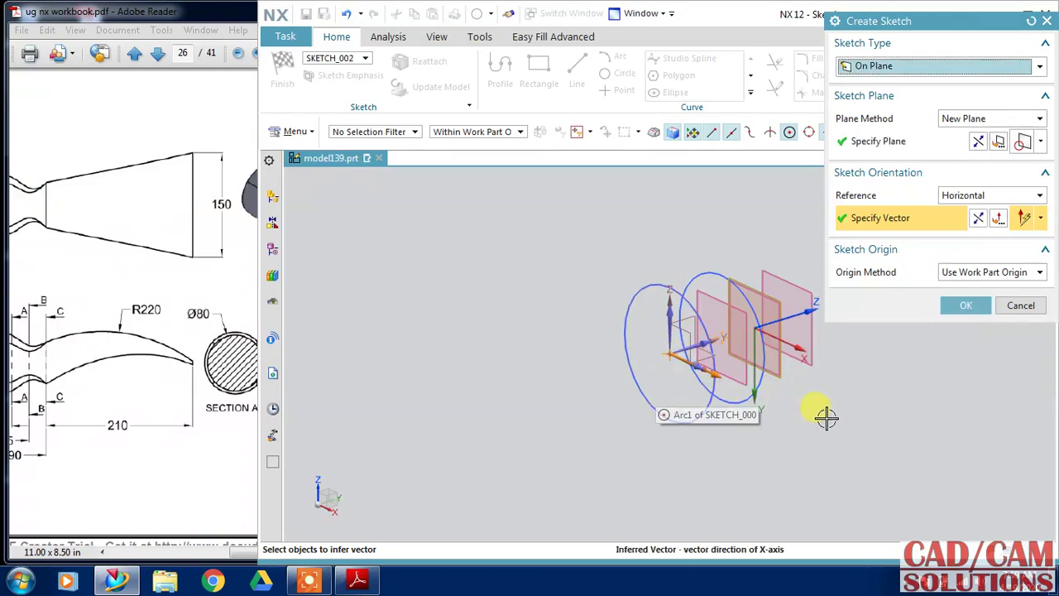
left_click(960, 308)
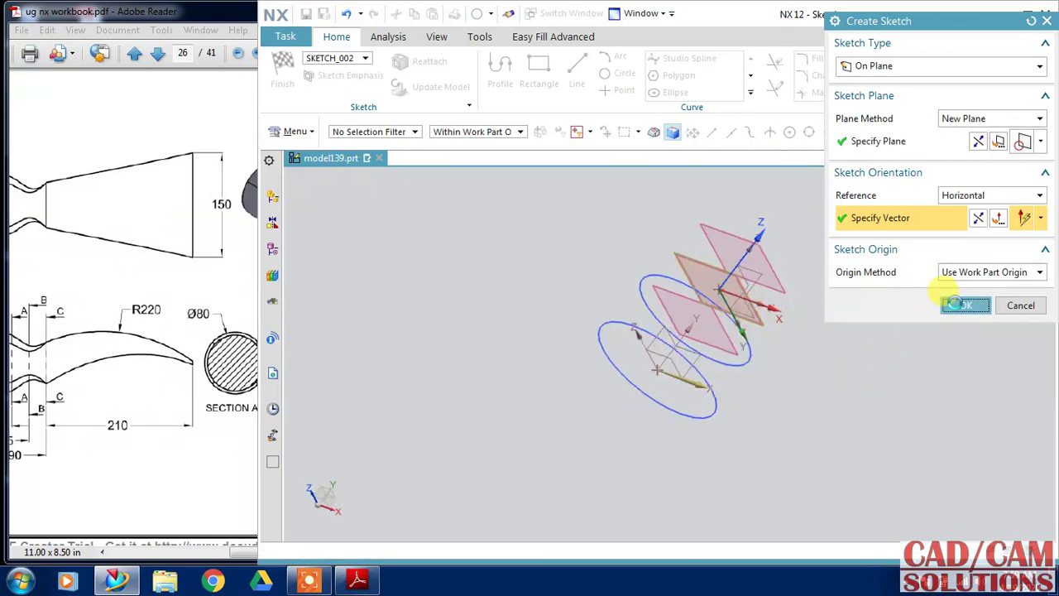
Draw a 50 mm diameter circle at the sketch origin, per Section B-B, and finish.
left_click(110, 371)
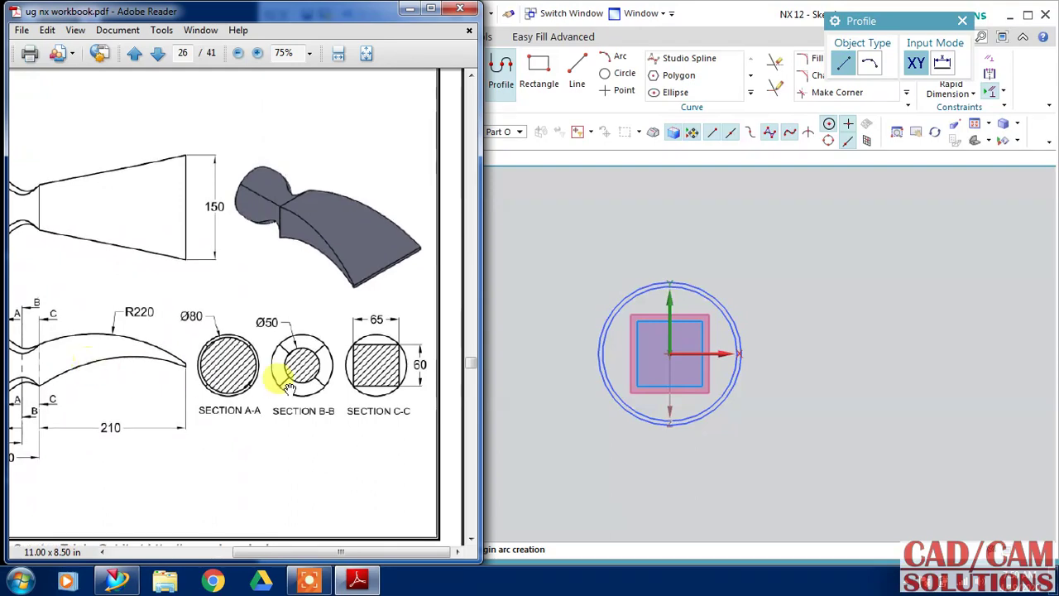
left_click(616, 78)
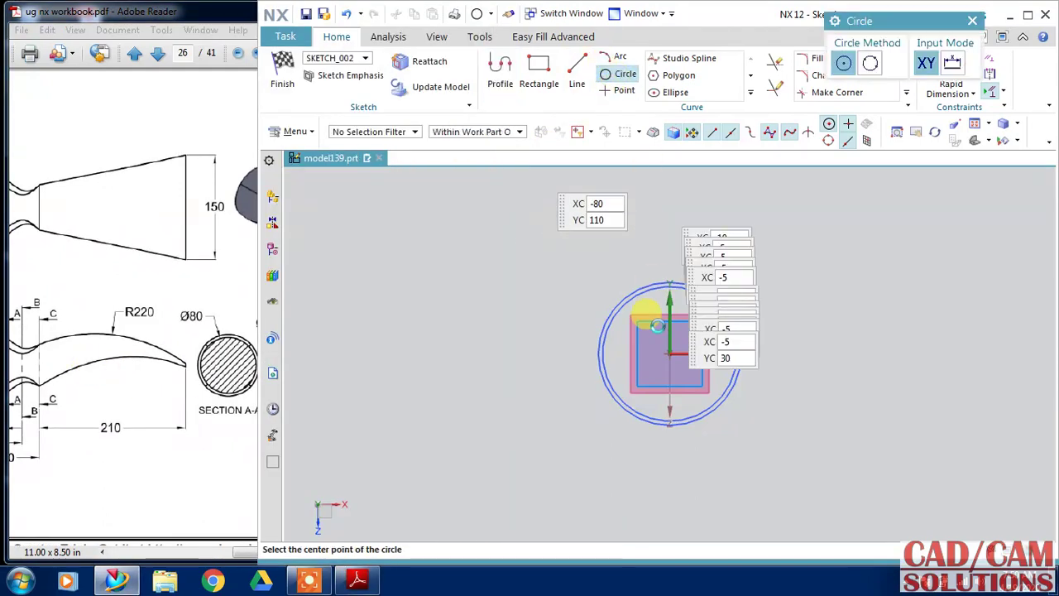
left_click(669, 354)
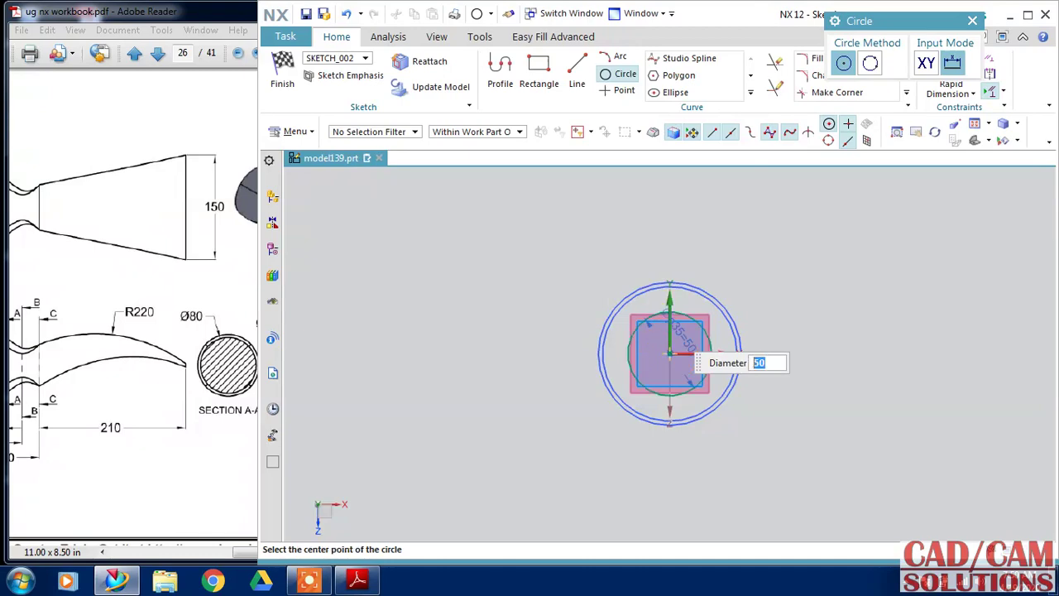
left_click(282, 72)
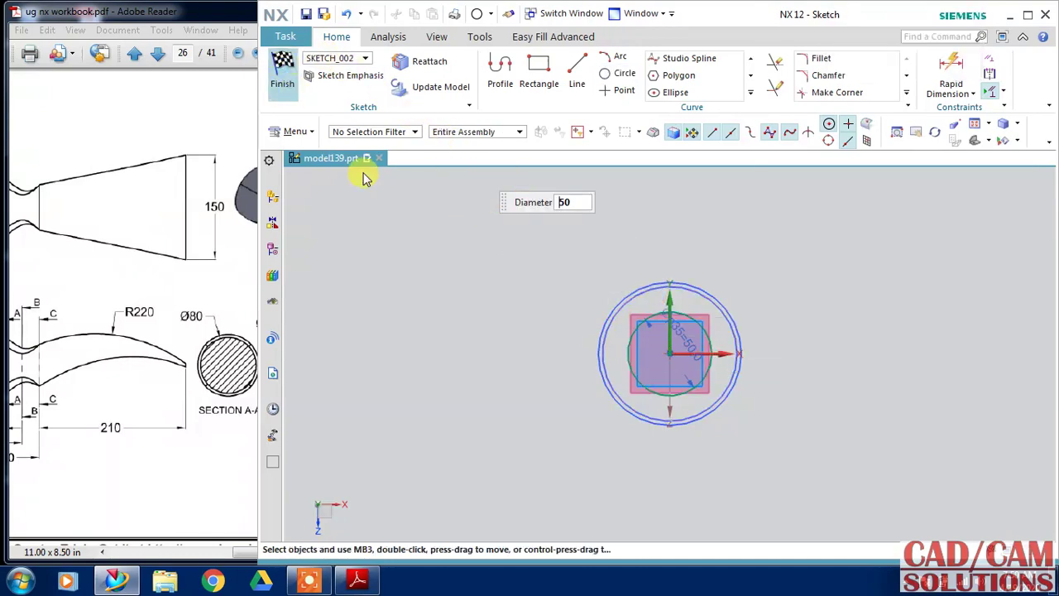
left_click(216, 323)
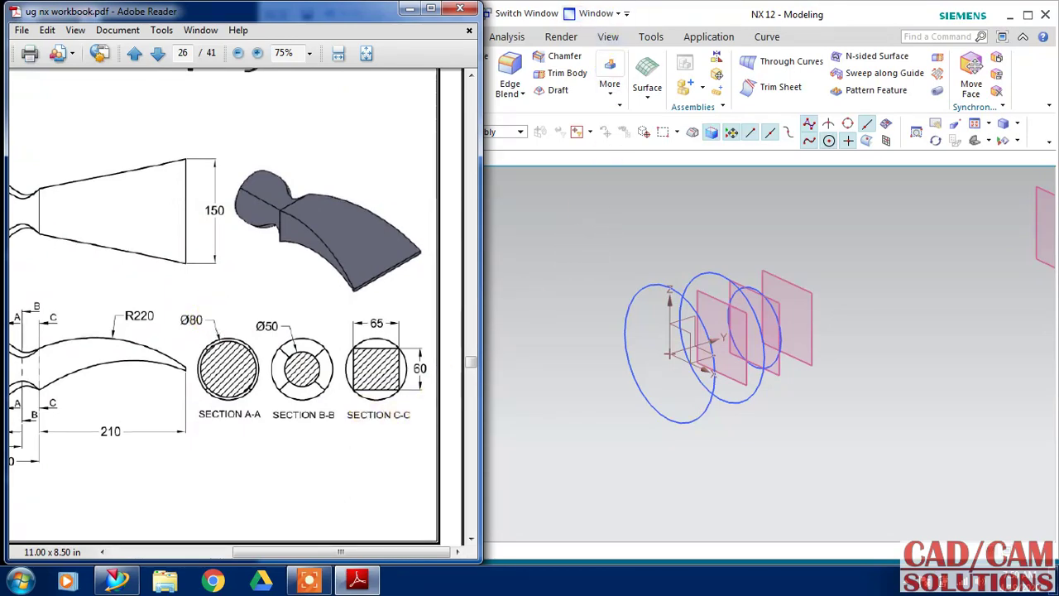
left_click(667, 9)
Start a sketch on the rightmost datum plane oriented along the X axis.
left_click(279, 85)
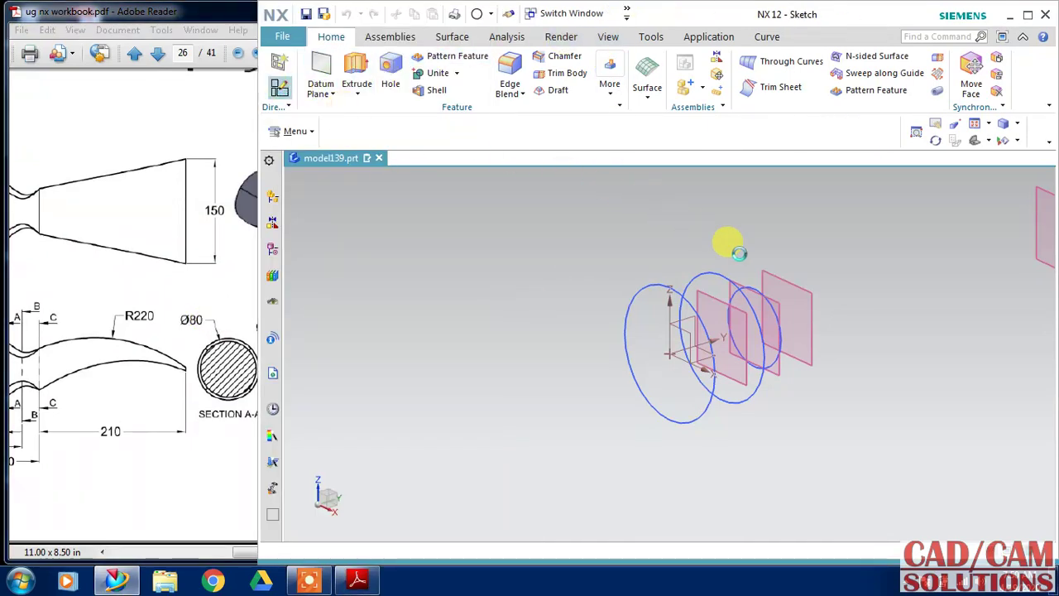
left_click(774, 283)
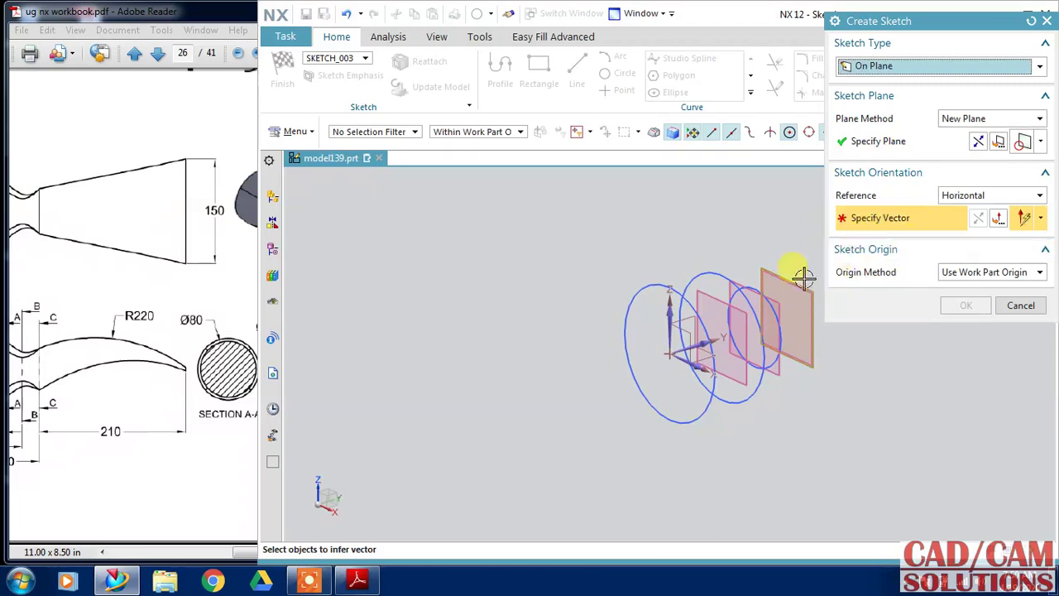
left_click(698, 364)
left_click(964, 306)
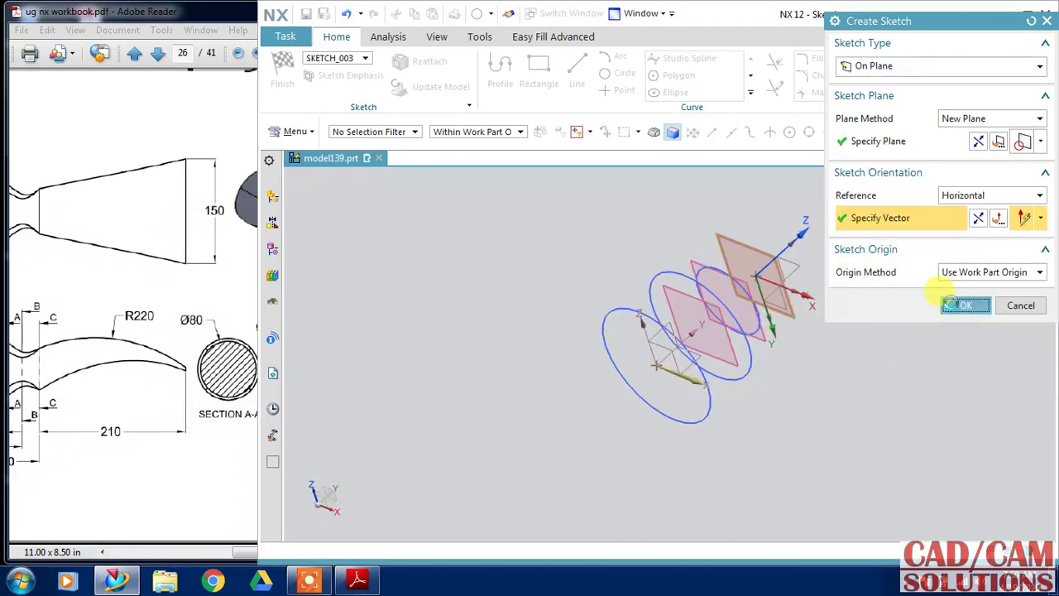
Draw a from-centre rectangle at the sketch origin, checking Section C-C.
left_click(536, 75)
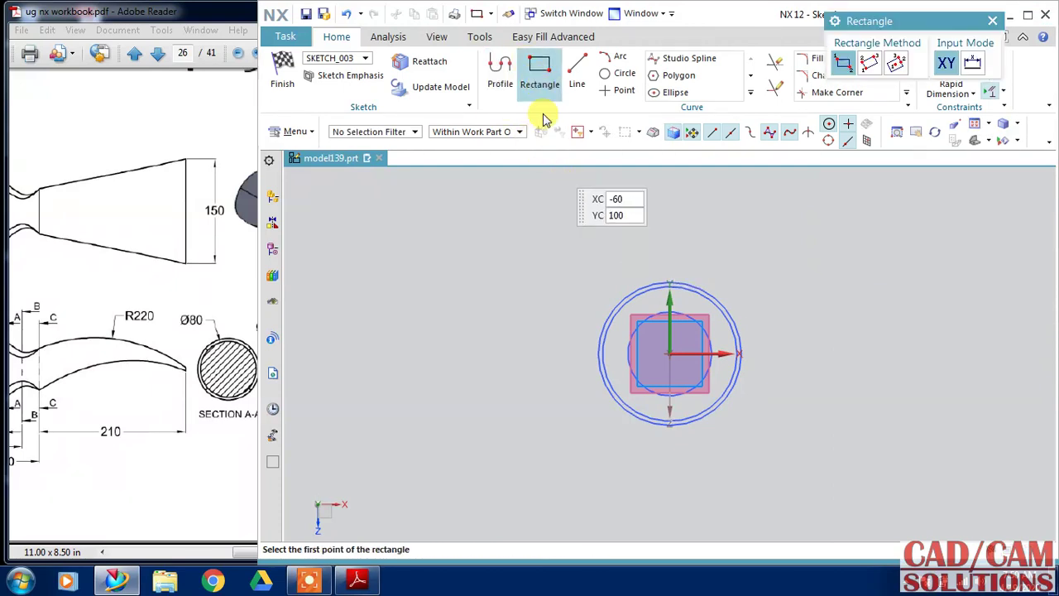
left_click(896, 63)
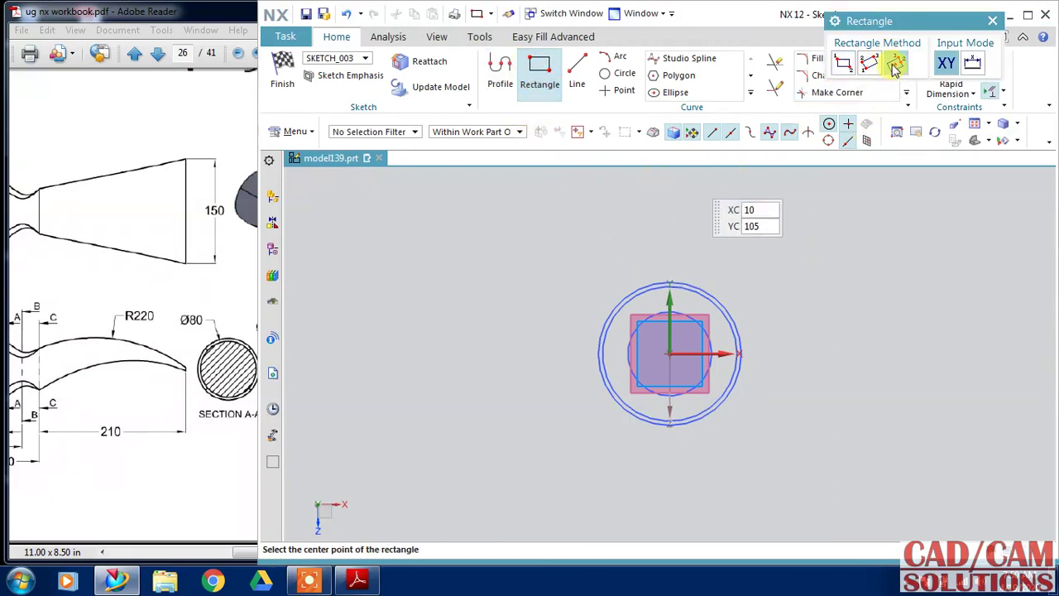
left_click(671, 354)
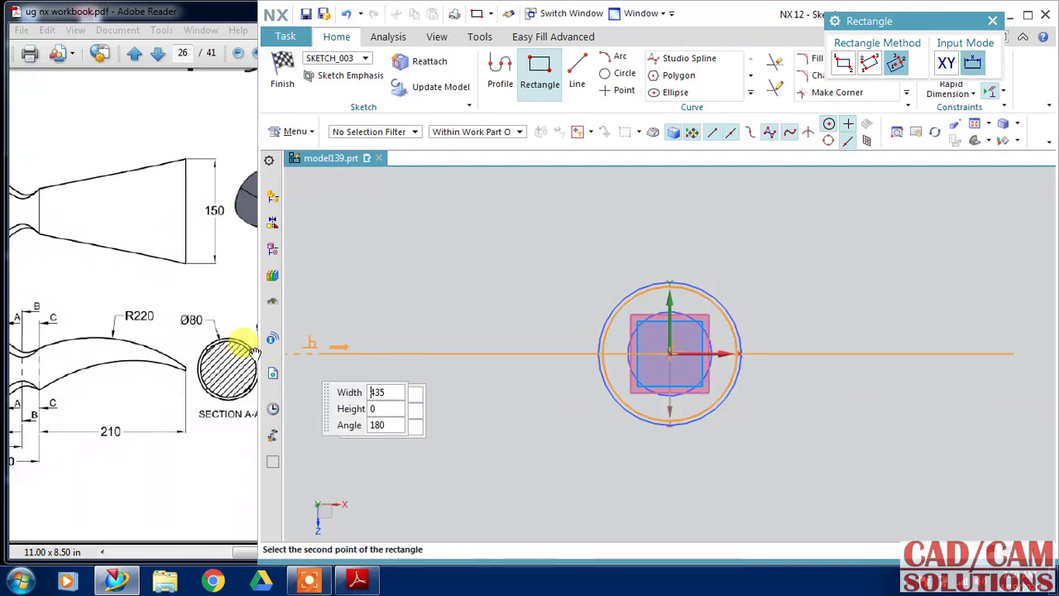
left_click(201, 351)
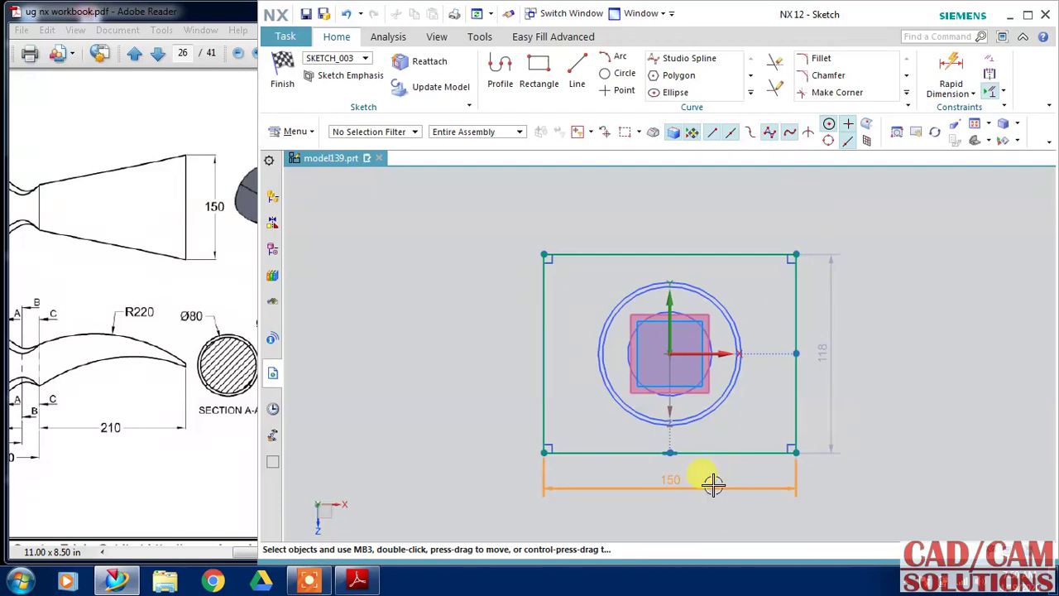
Set the rectangle to 65 mm wide and 60 mm tall, then finish the sketch.
double_click(713, 485)
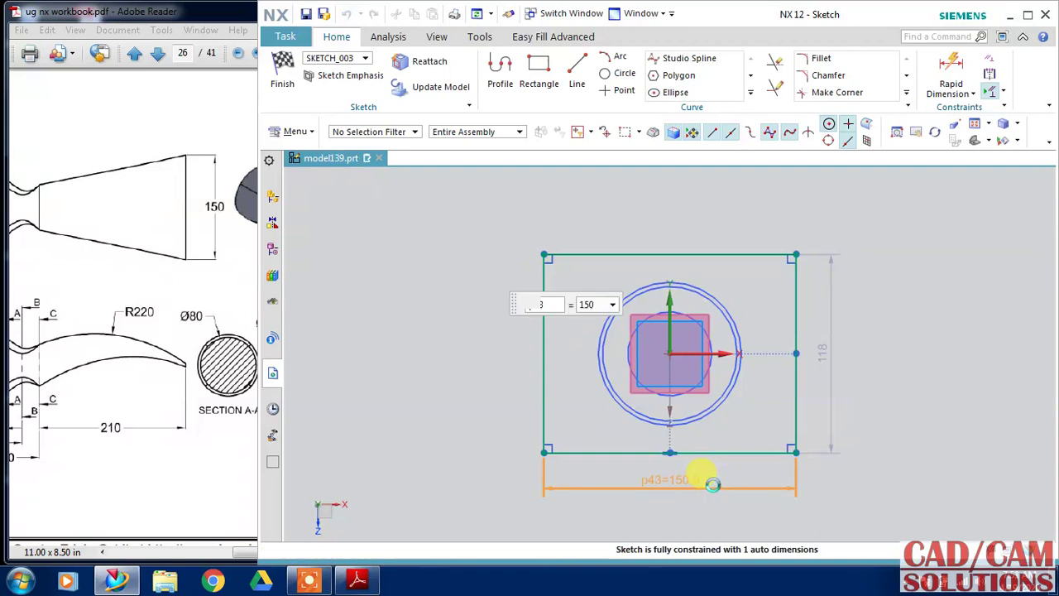
type("65")
key("Return")
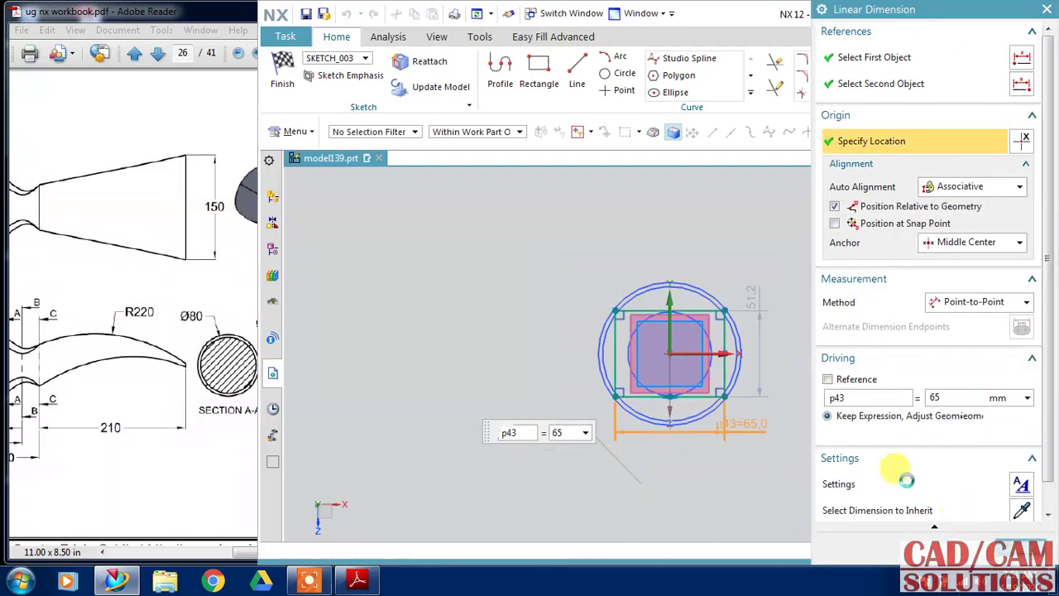
double_click(762, 334)
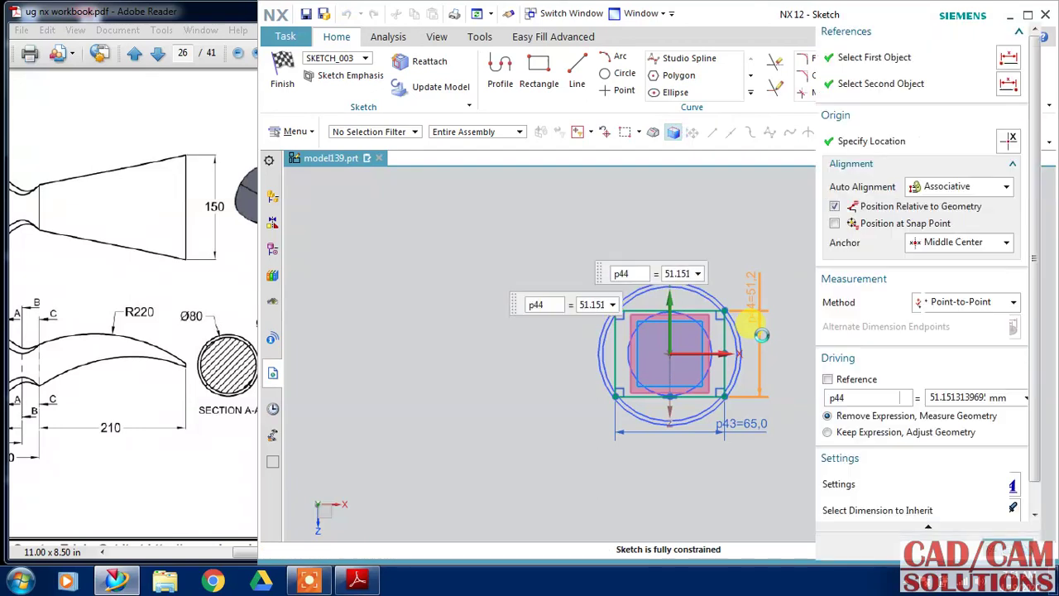
type("60")
key("Return")
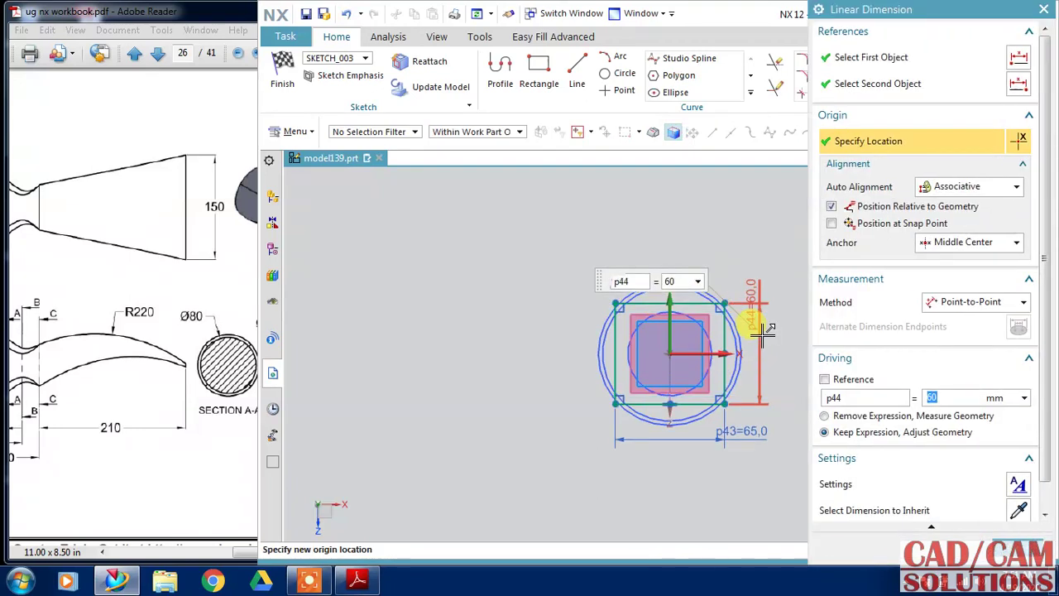
key("Return")
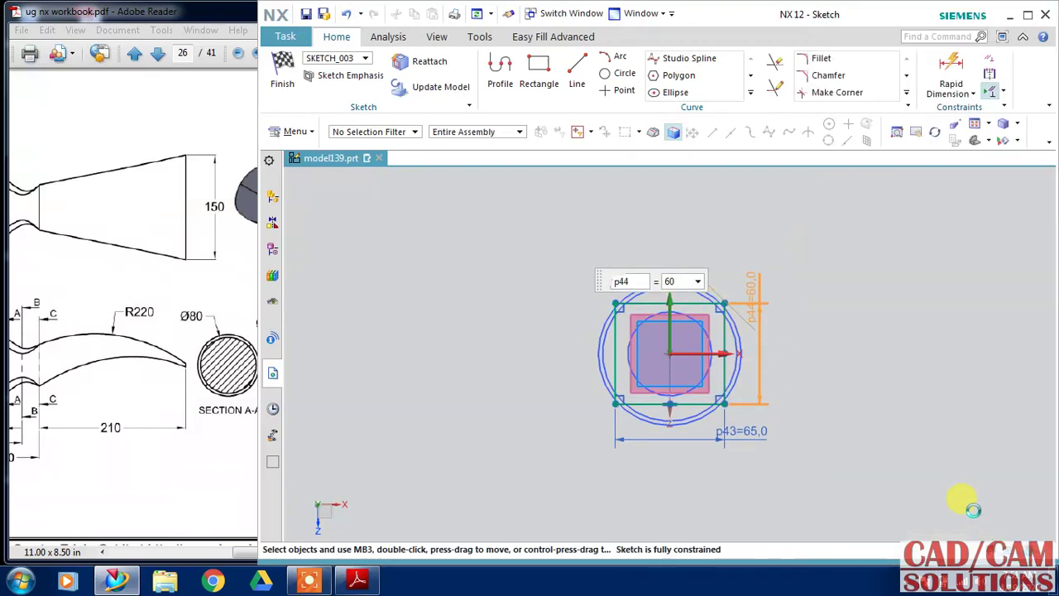
left_click(300, 98)
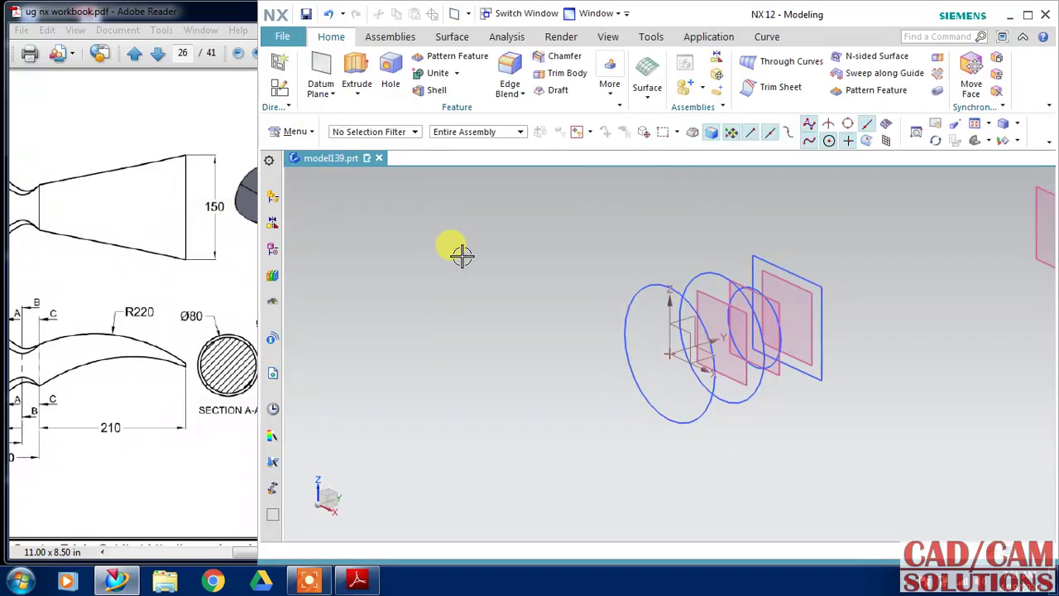
Start a sketch on the far 300 mm datum plane with X as the reference direction.
left_click(166, 311)
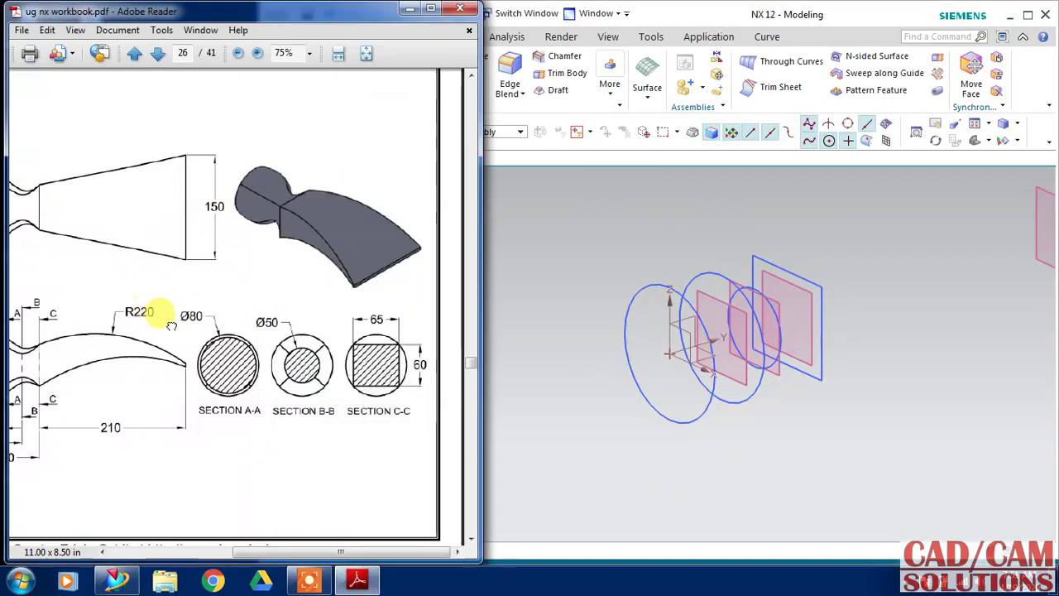
mouse_move(160, 313)
left_mouse_down()
mouse_move(262, 311)
mouse_move(211, 305)
mouse_move(349, 319)
left_mouse_up()
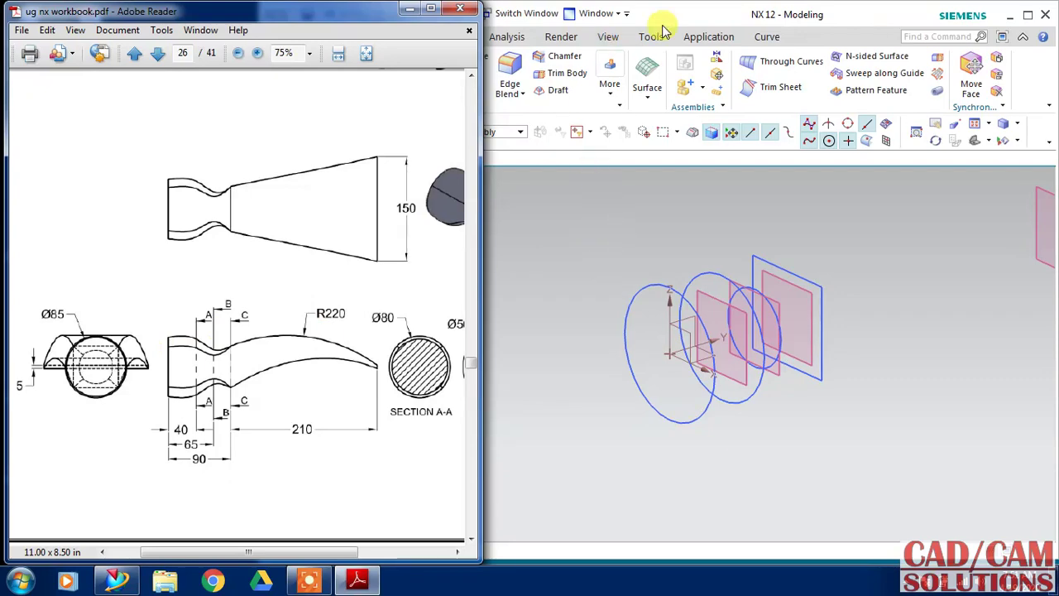
left_click(687, 14)
left_click(282, 86)
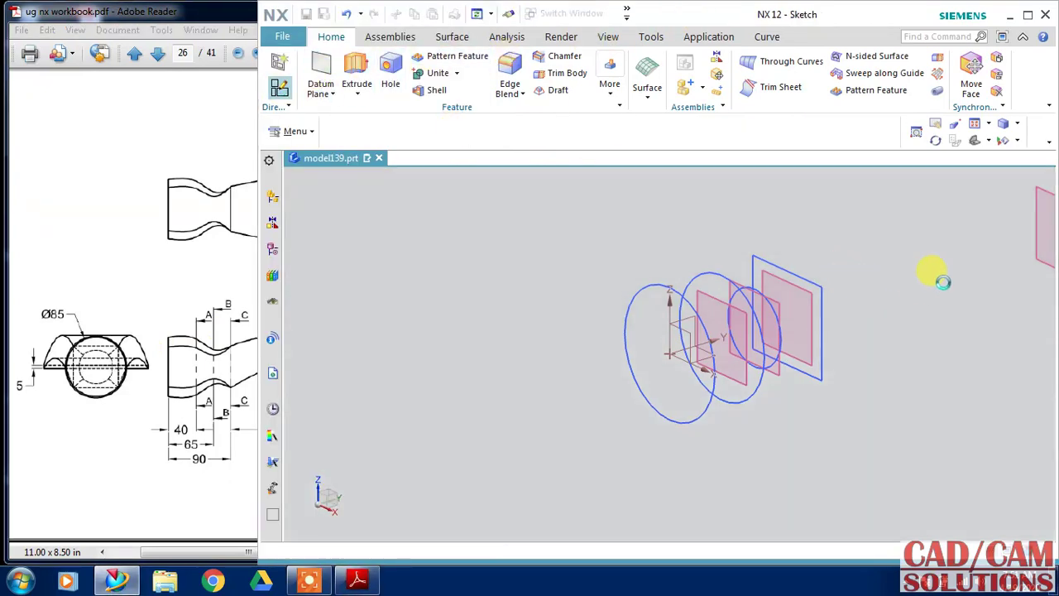
middle_click_drag(897, 421, 648, 495, "shift")
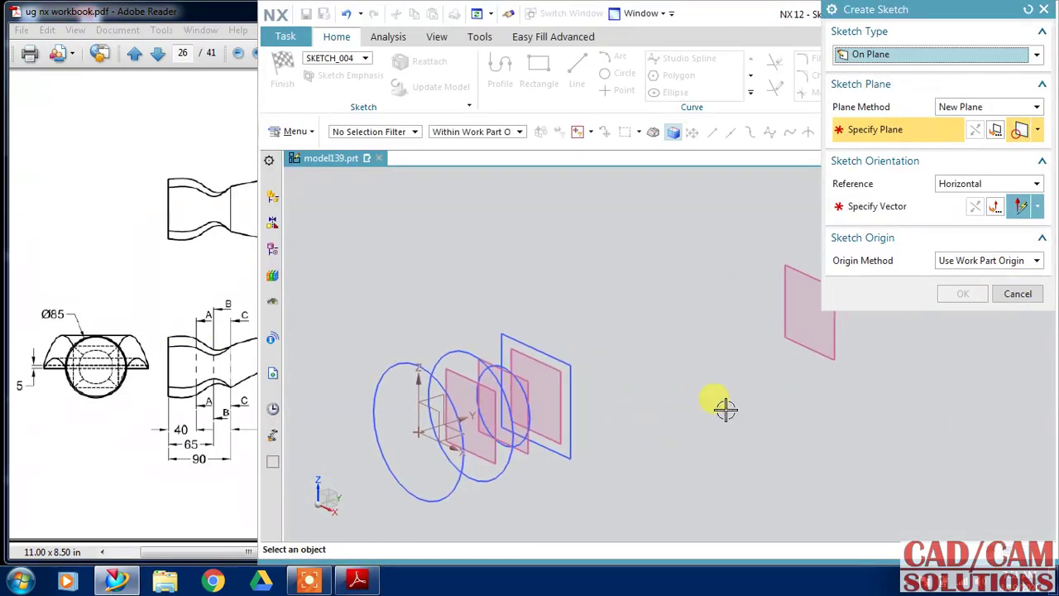
left_click(807, 283)
left_click(698, 351)
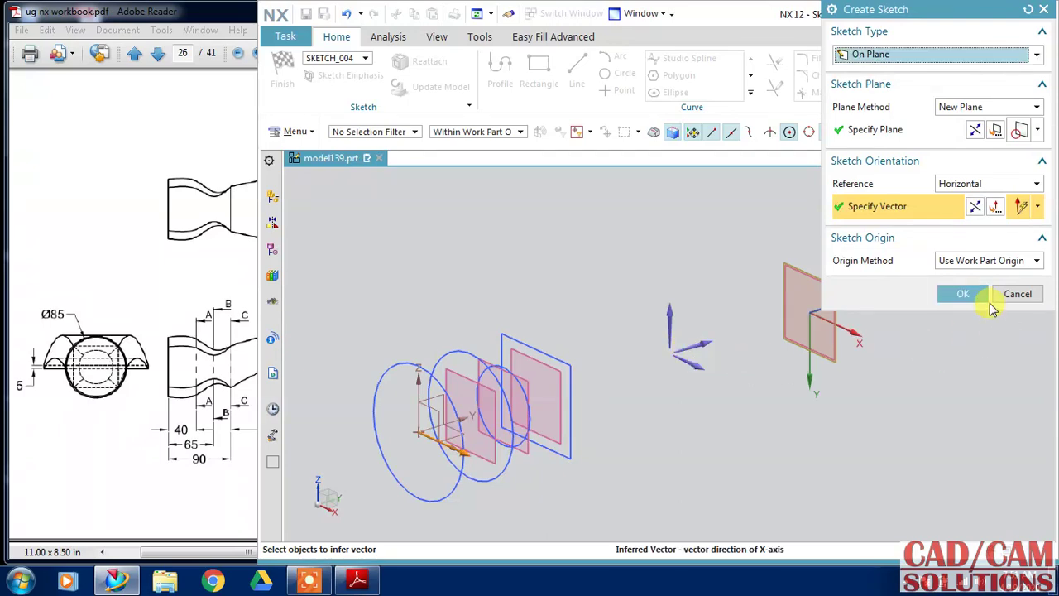
left_click(963, 295)
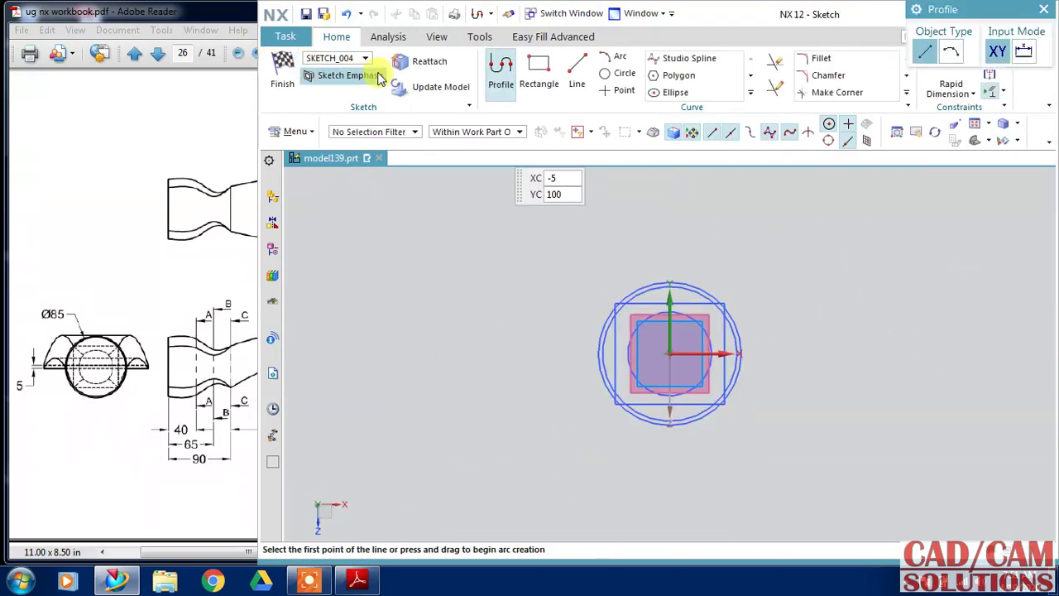
Draw a centre rectangle at the origin and set its height to 5 mm.
left_click(539, 68)
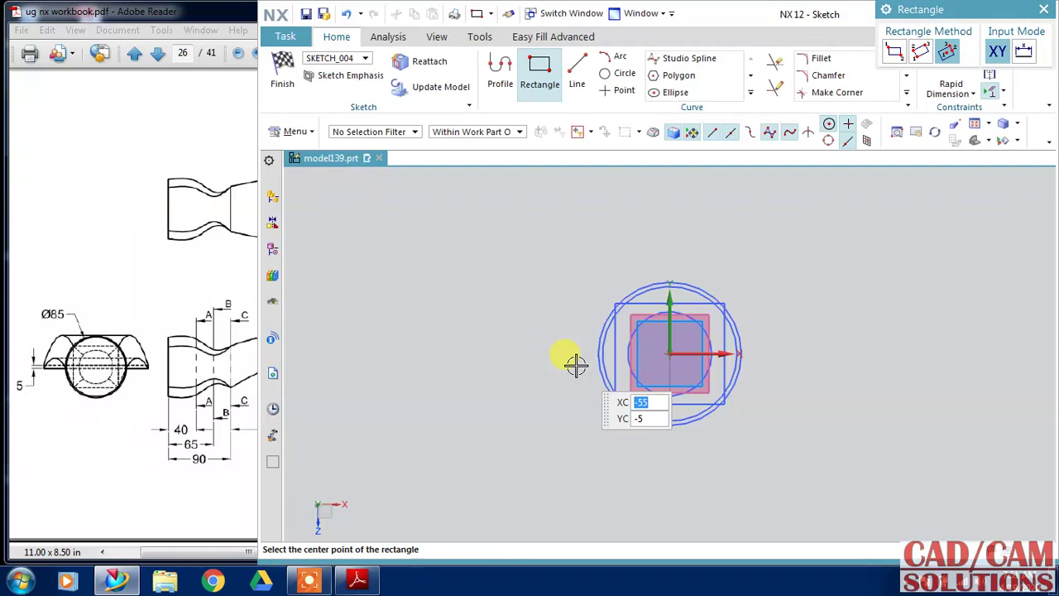
left_click(655, 353)
left_click(551, 350)
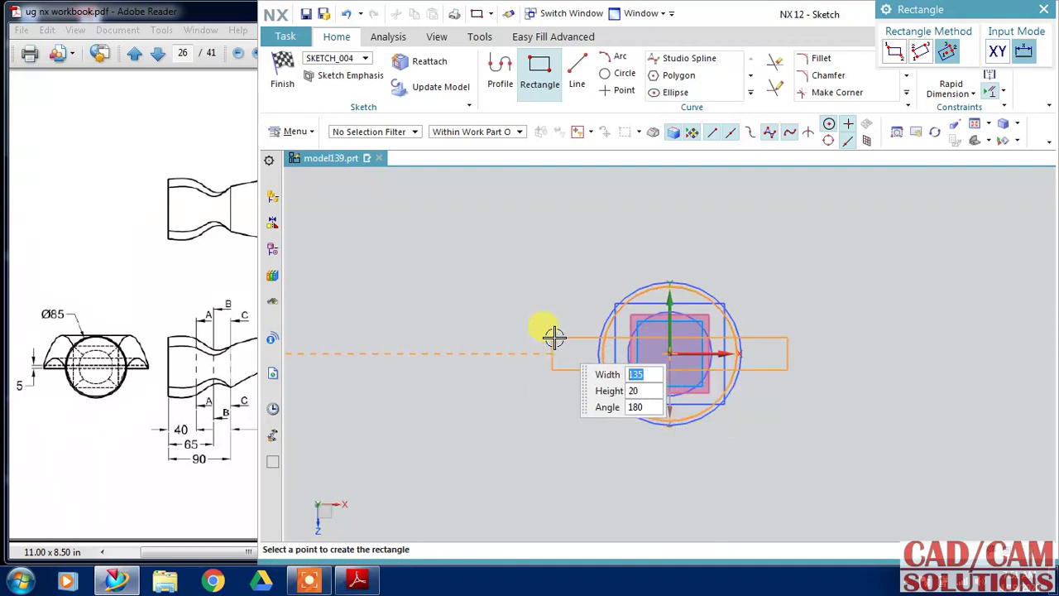
left_click(553, 337)
key("Escape")
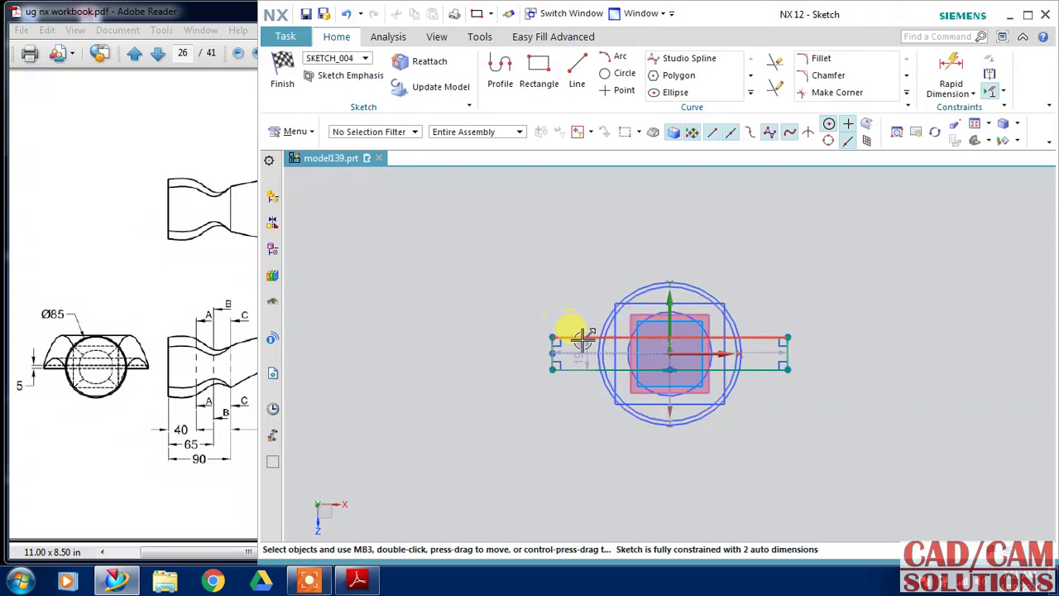
double_click(585, 344)
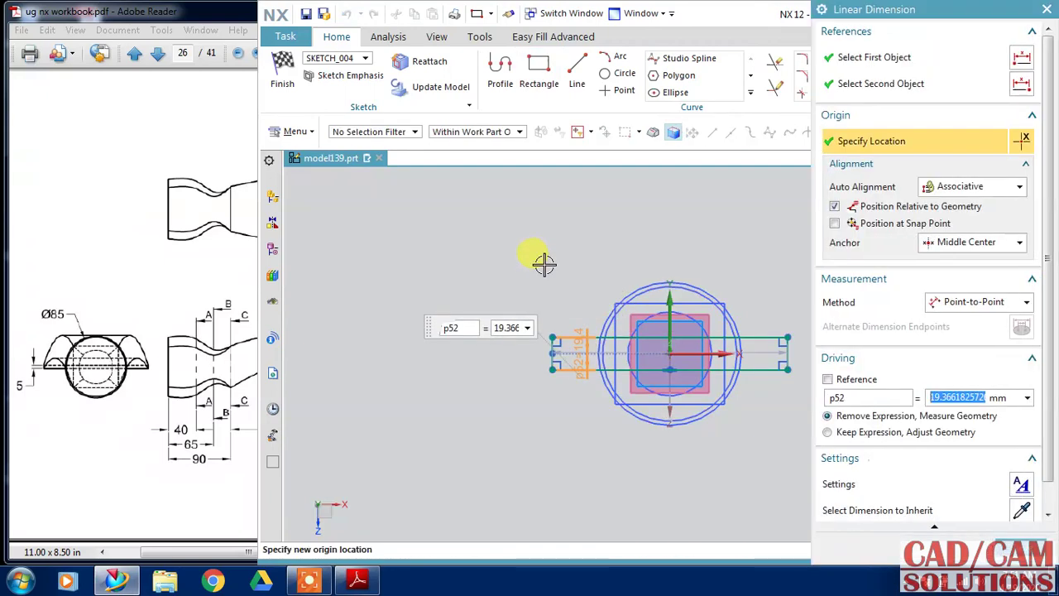
type("5")
key("Return")
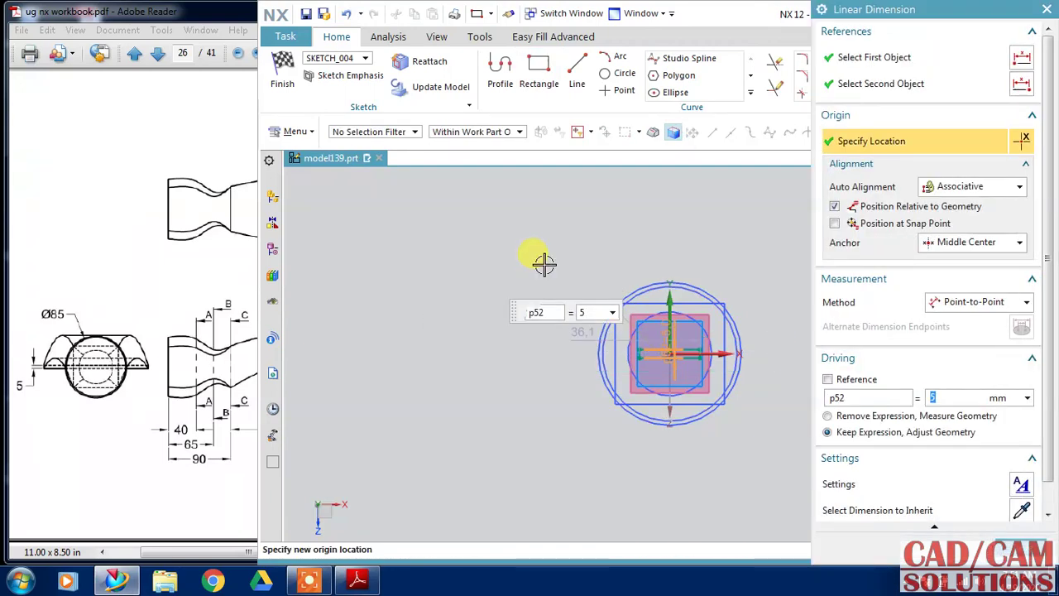
left_click(567, 326)
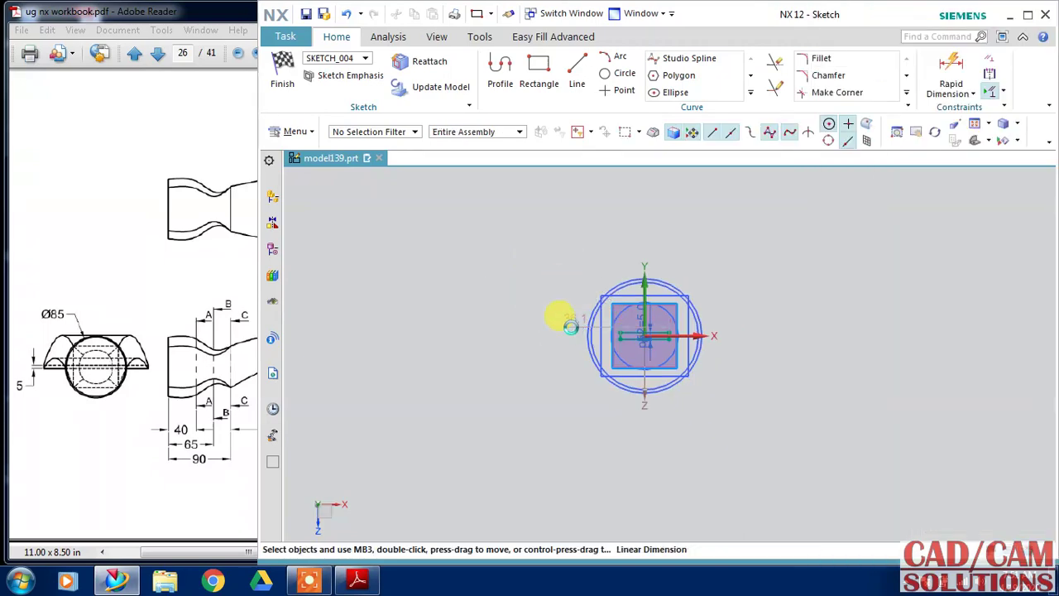
Set the rectangle's width to 150 mm, checking the head width on the drawing.
left_click(540, 263)
left_click(144, 304)
left_click(285, 276)
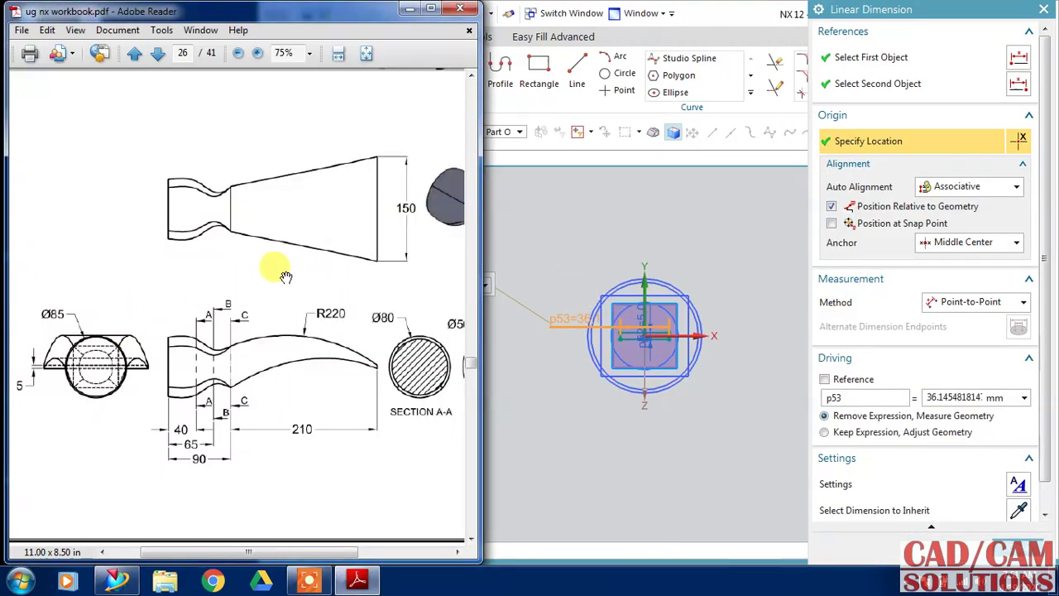
left_click(962, 398)
type("150")
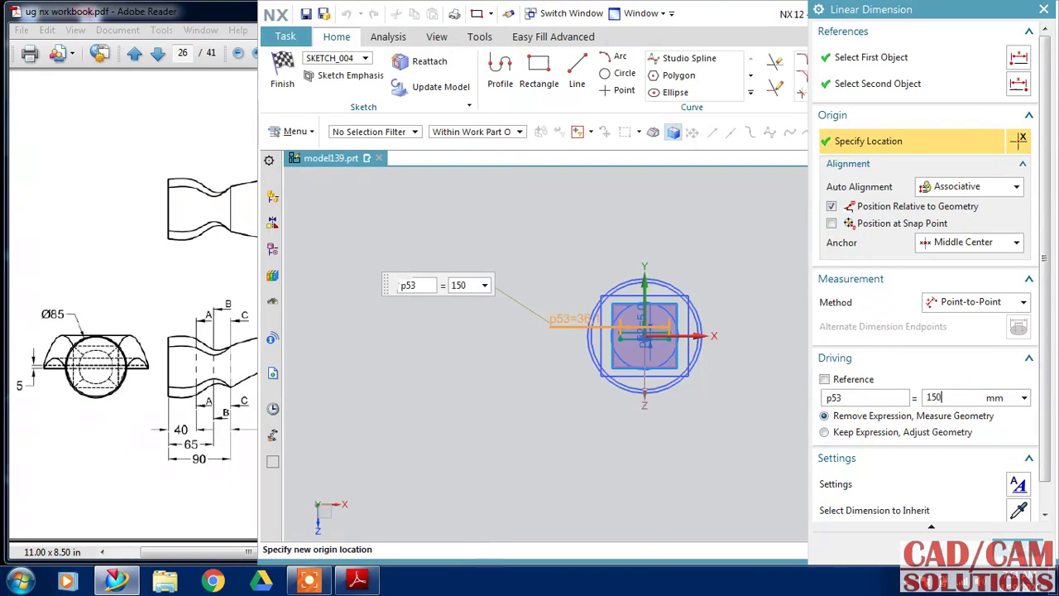
key("Return")
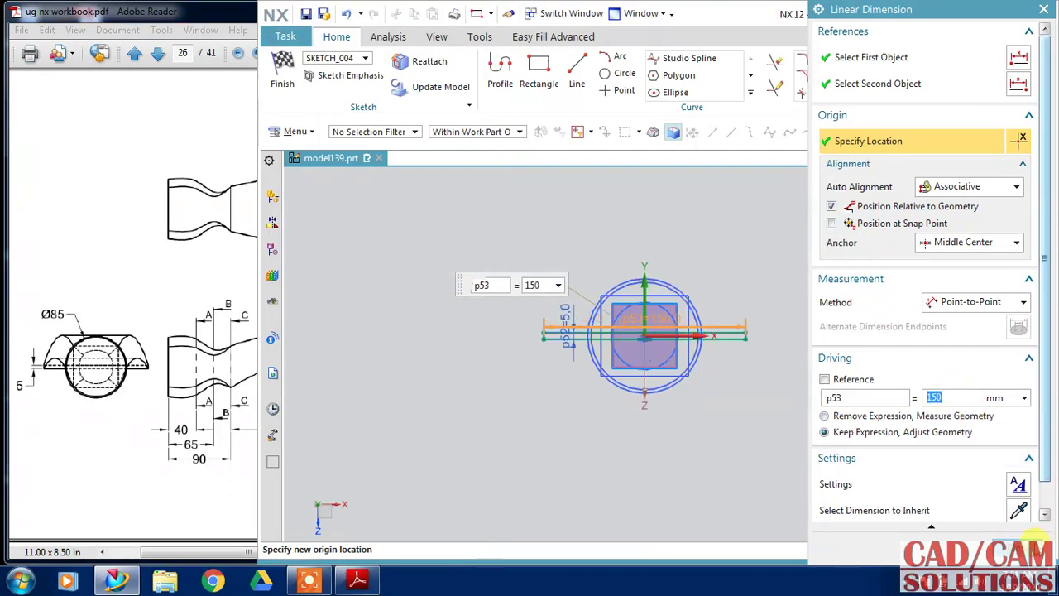
left_click(1018, 548)
left_click(218, 281)
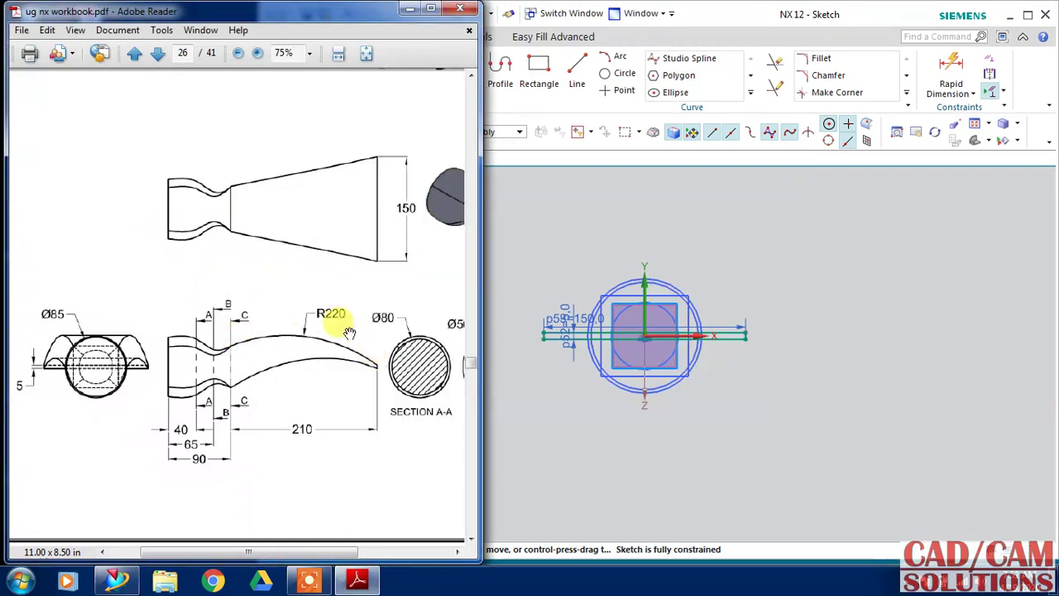
middle_click_drag(820, 279, 795, 287)
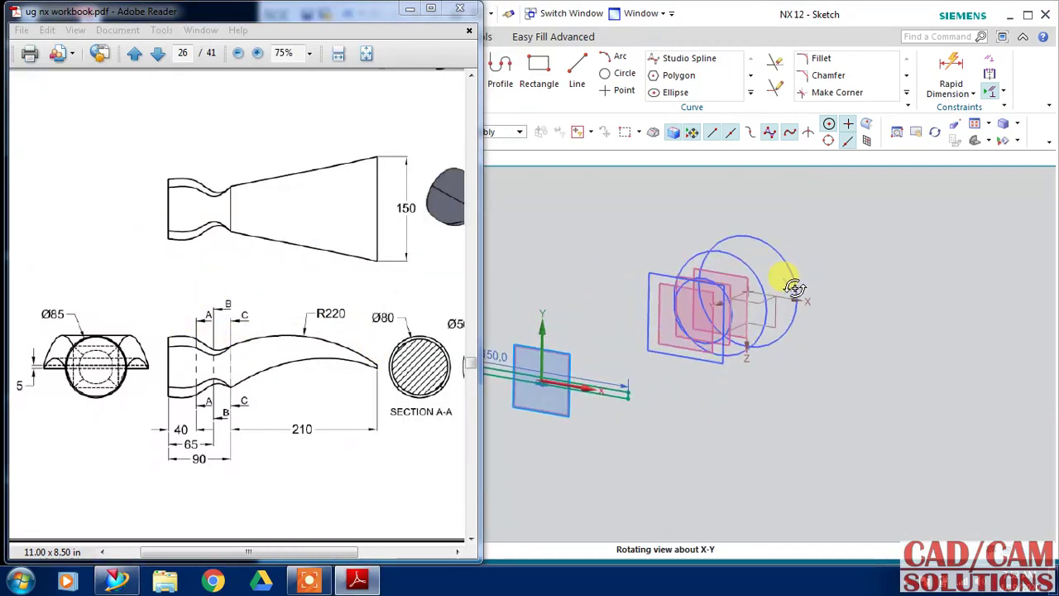
left_click(719, 15)
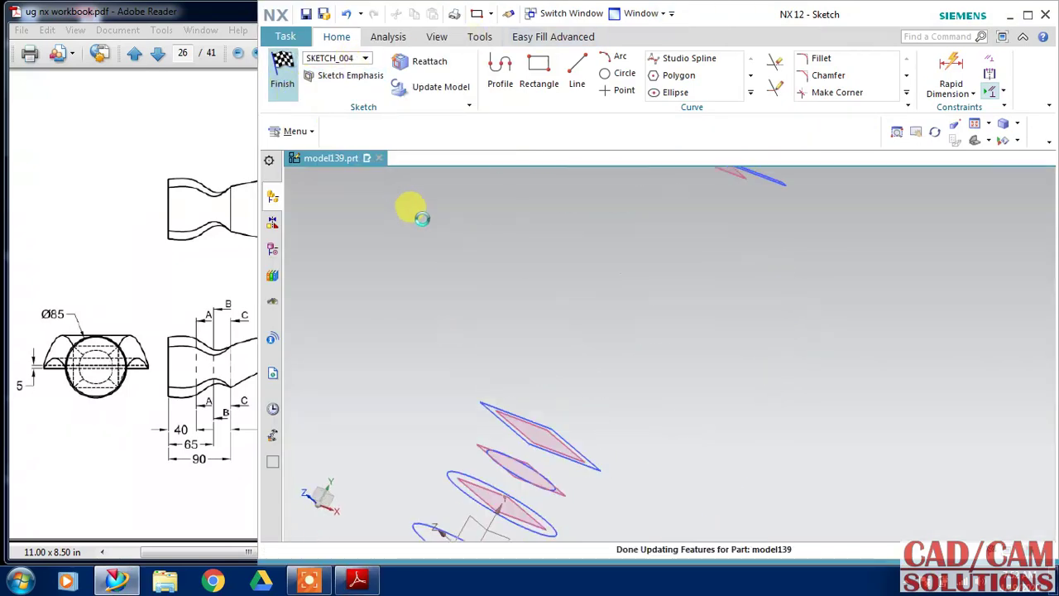
Start a new sketch on the YZ plane oriented along Y.
left_click(290, 93)
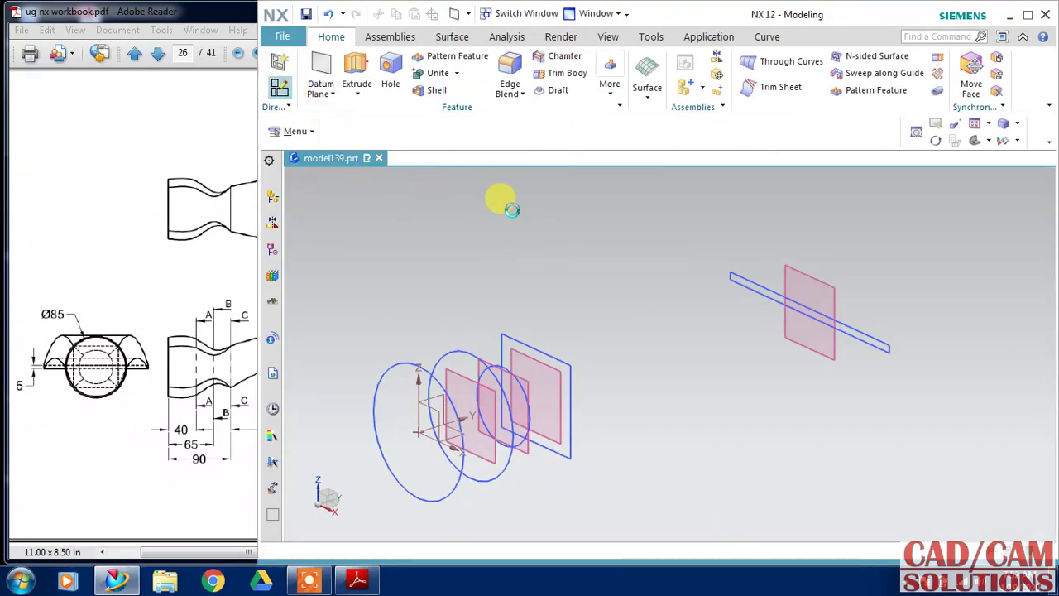
left_click(434, 382)
left_click(708, 334)
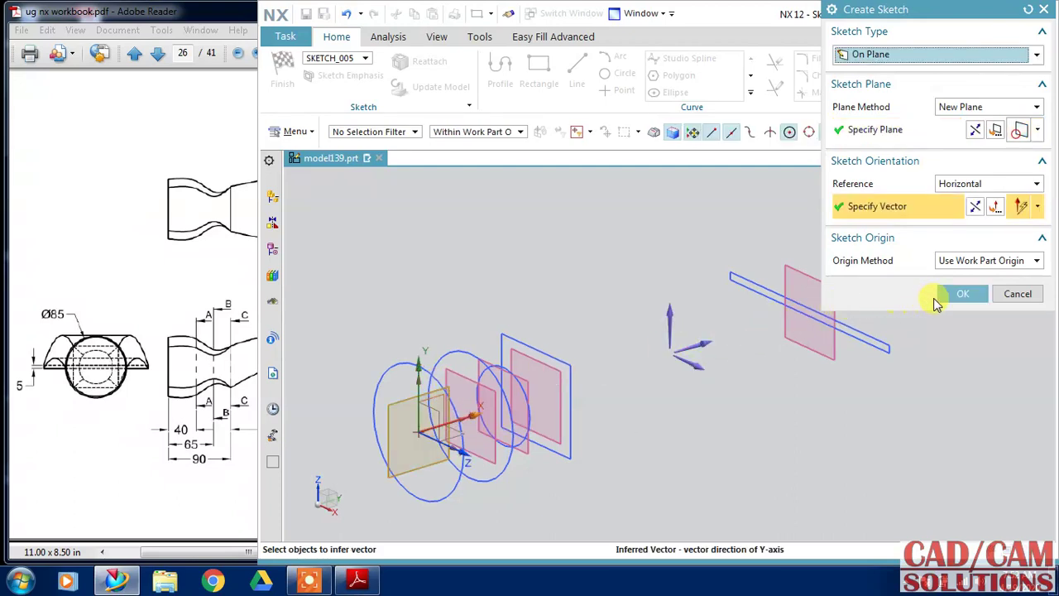
left_click(940, 296)
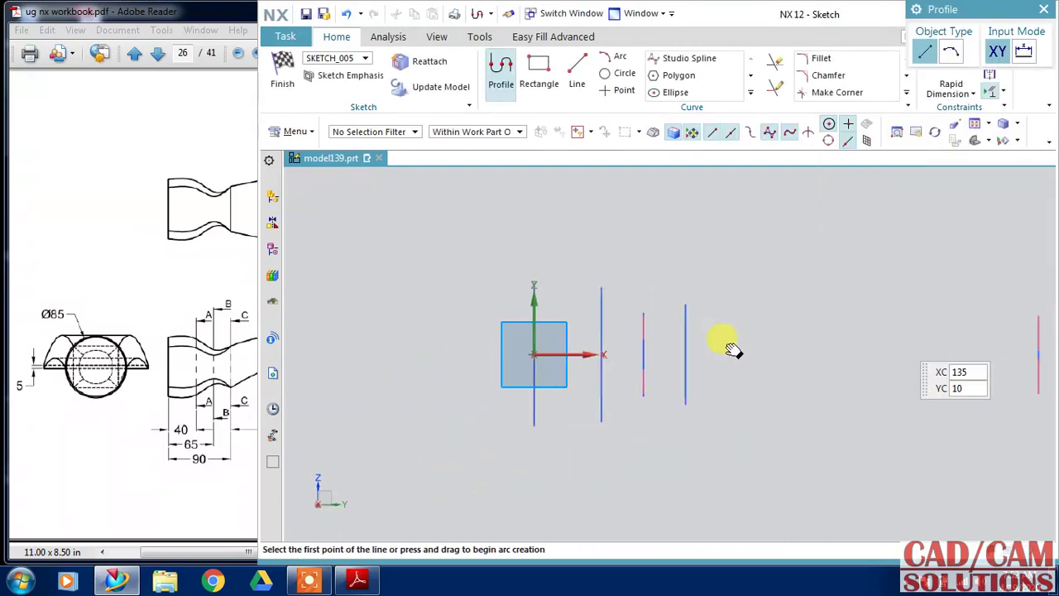
middle_click_drag(733, 350, 579, 335, "shift")
Draw a three-point arc from Line1's midpoint to the far rectangle's line.
left_click(617, 56)
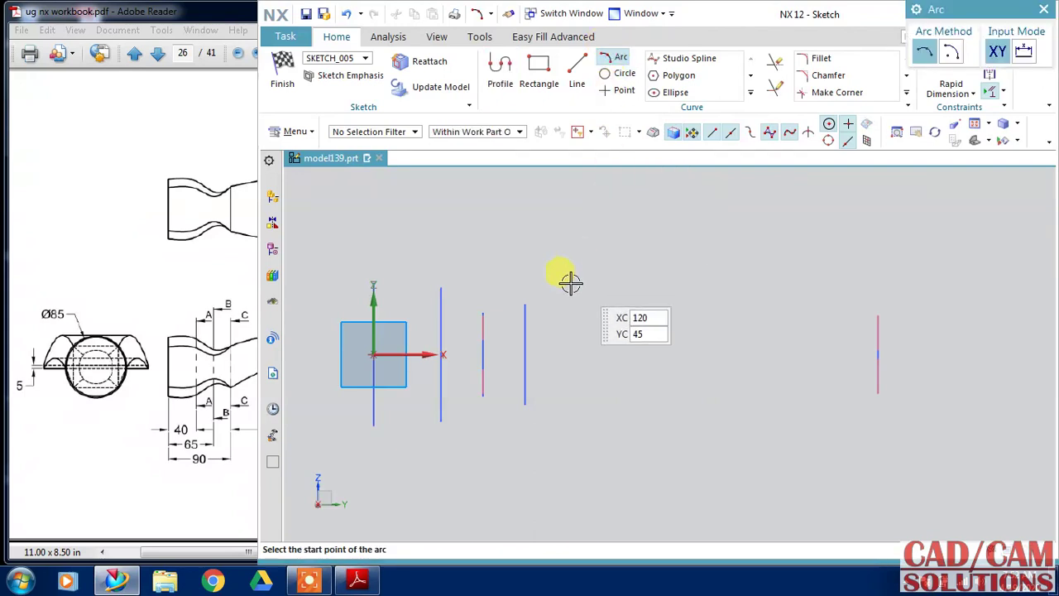
middle_click_drag(596, 296, 542, 307)
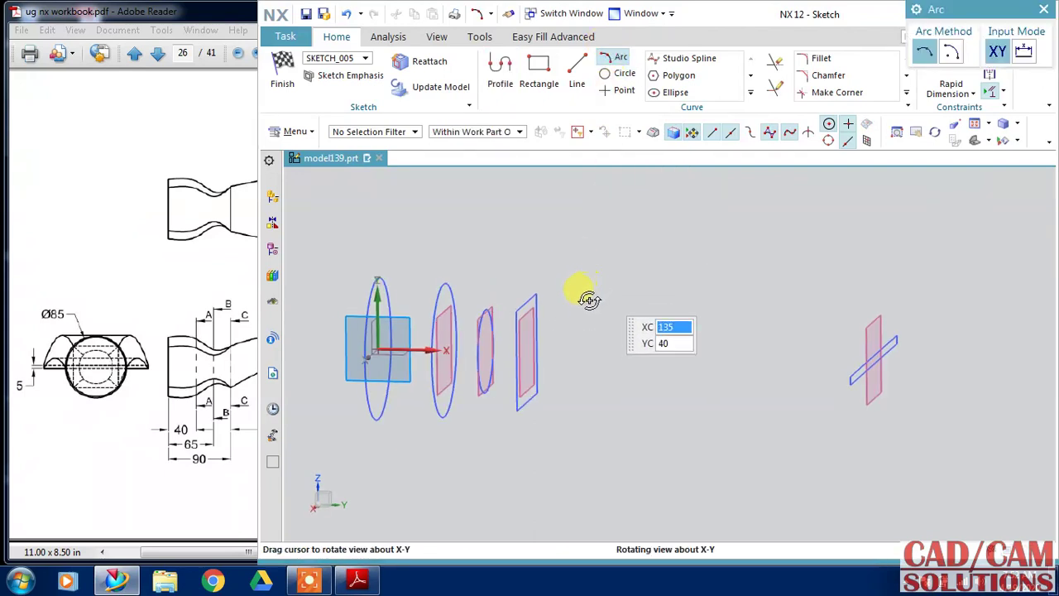
left_click(523, 300)
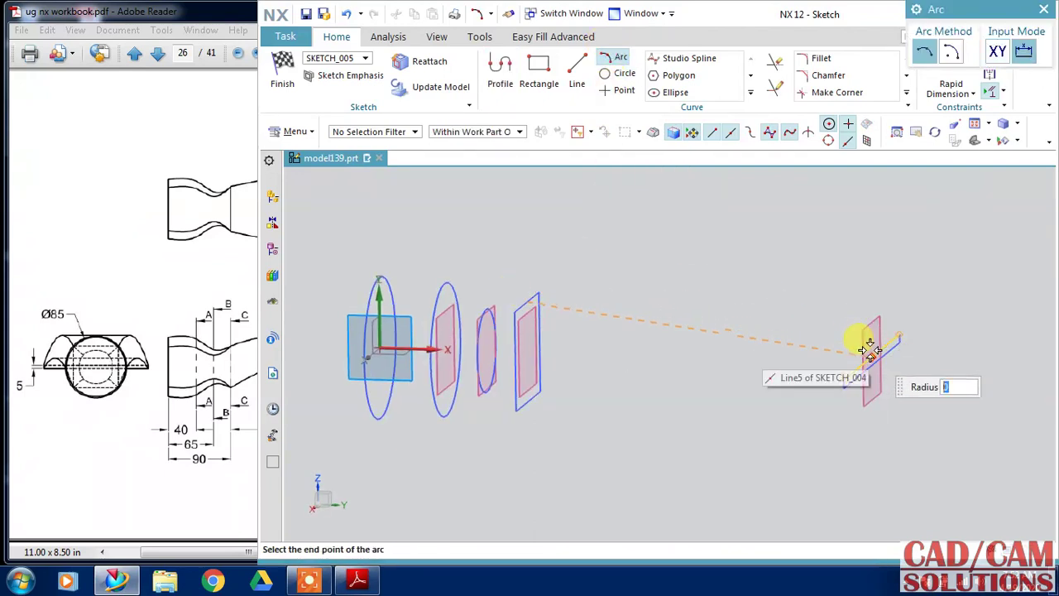
left_click(870, 347)
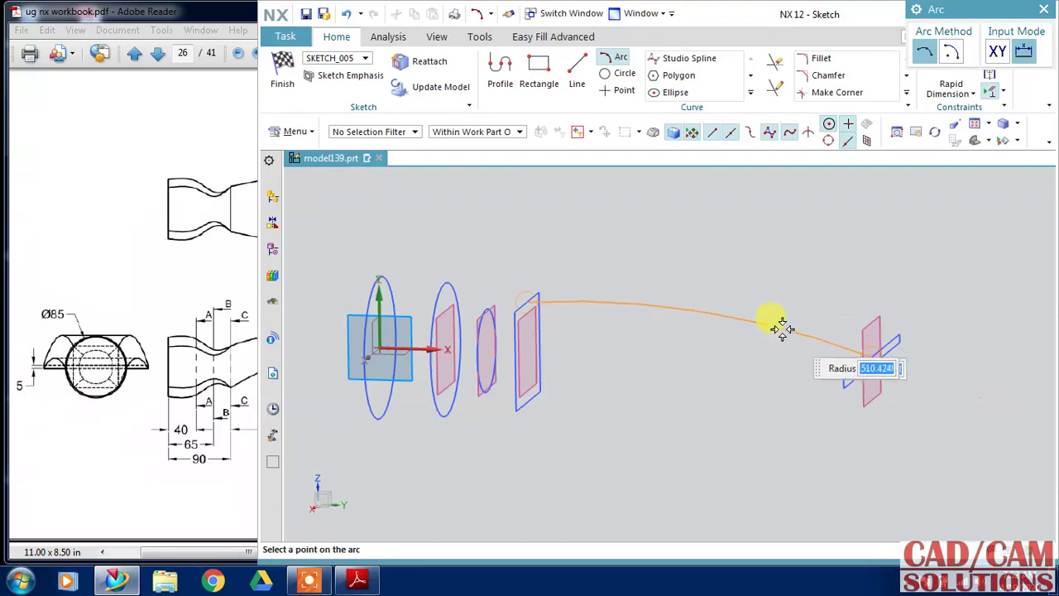
left_click(725, 244)
key("Escape")
key("F8")
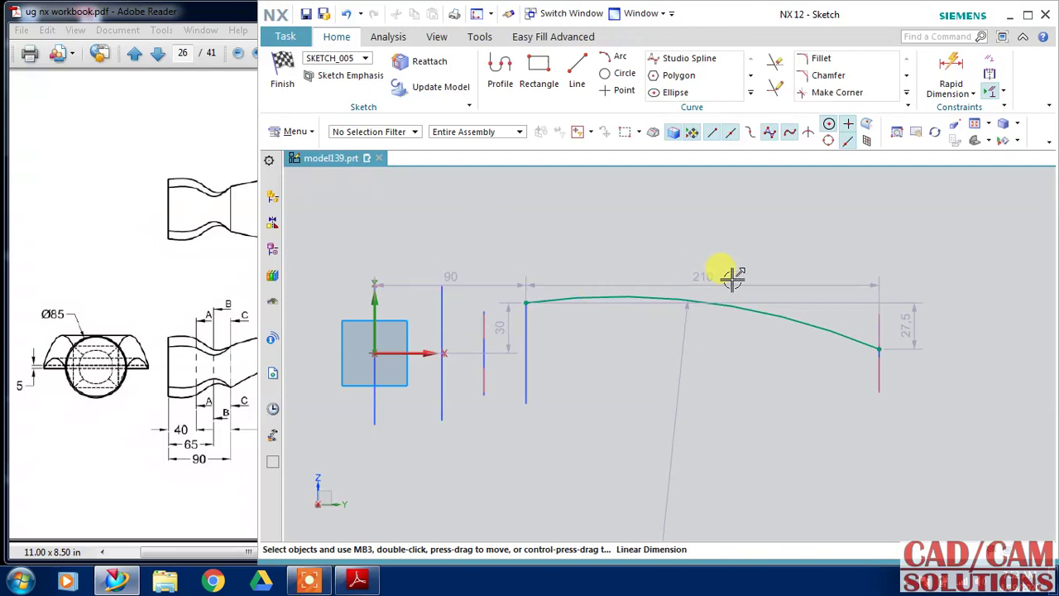
scroll(721, 374, "up", 2)
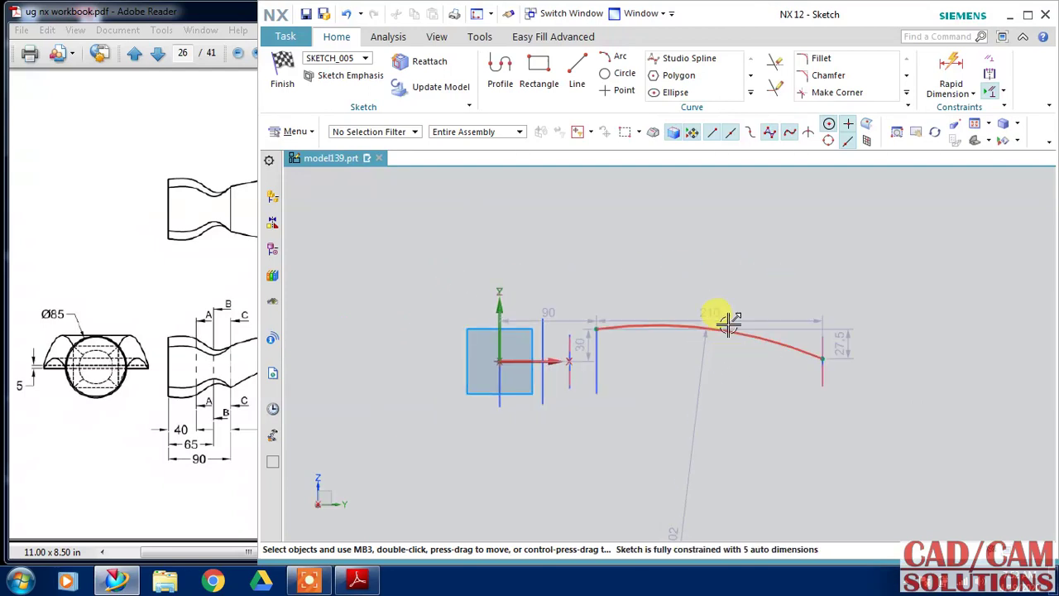
left_click(198, 335)
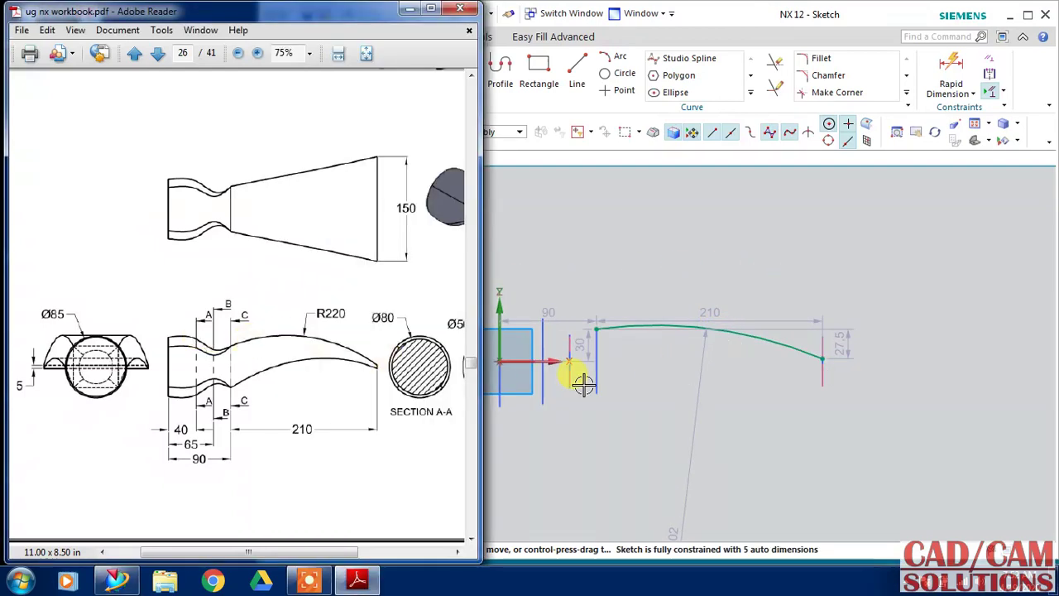
Change the claw arc's radius dimension to 220 mm.
left_click(694, 377)
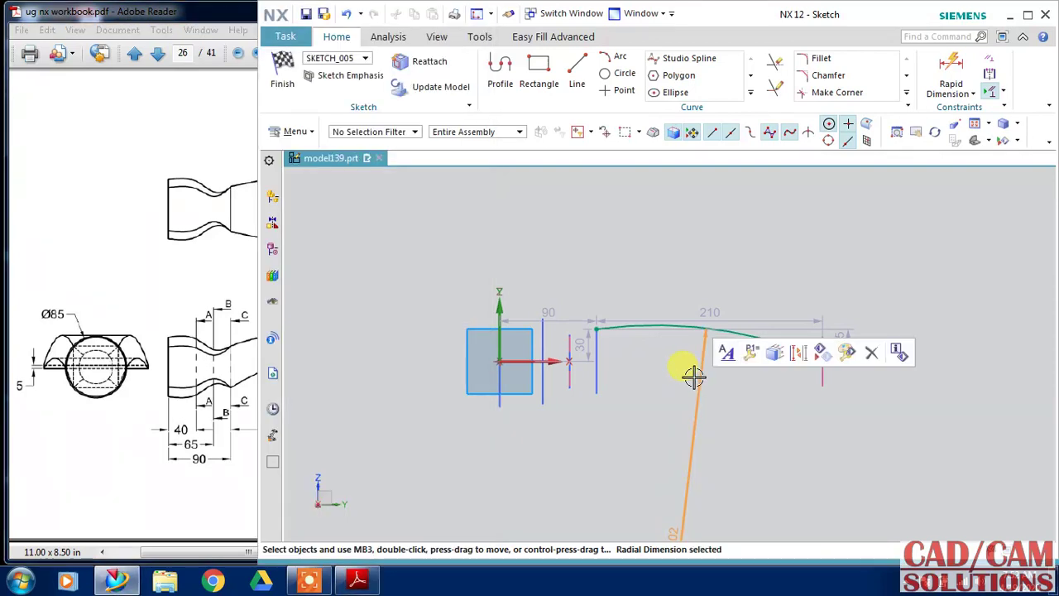
double_click(689, 380)
type("220")
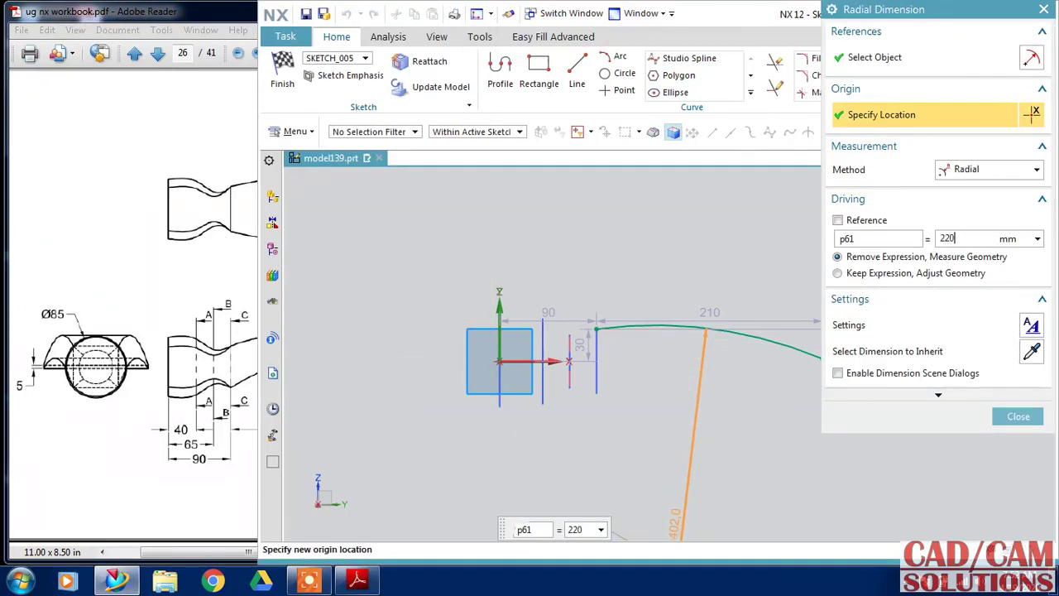
key("Return")
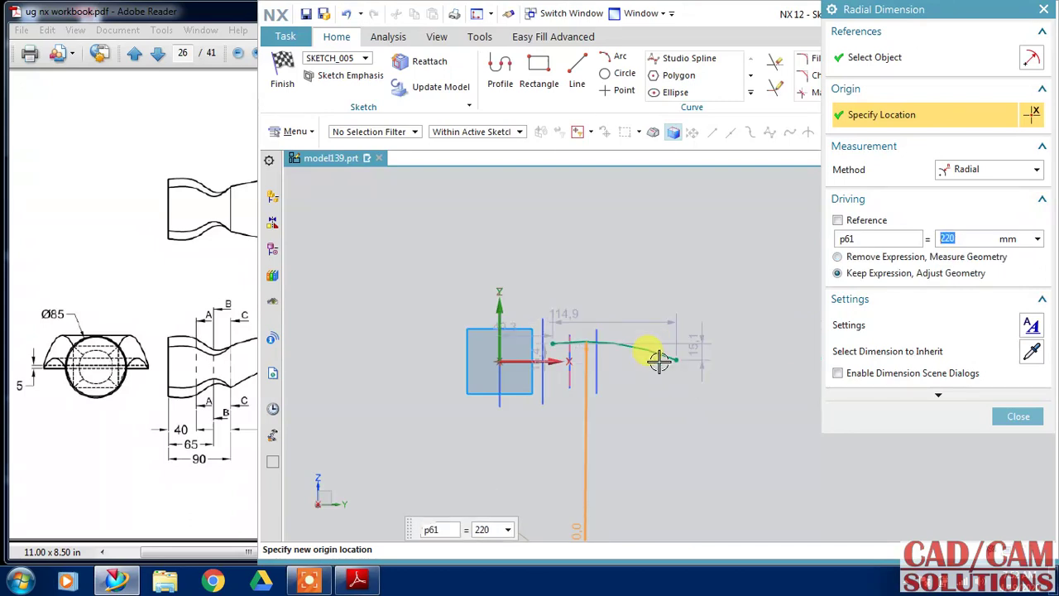
middle_click_drag(723, 319, 693, 348)
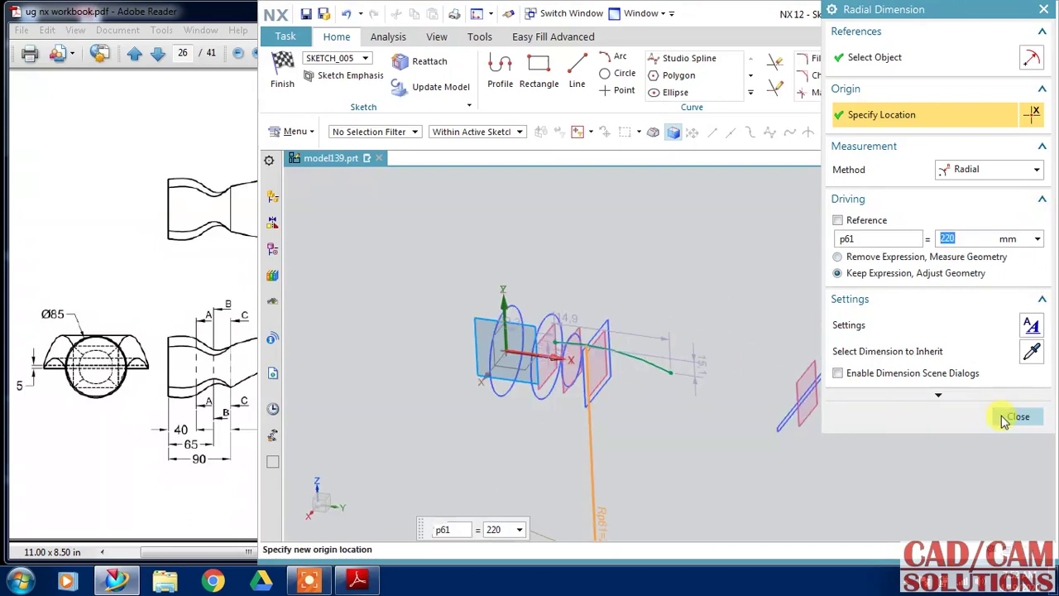
left_click(1004, 419)
Select the arc's free endpoint and the far rectangle's line for a Rapid Dimension.
left_click(671, 372)
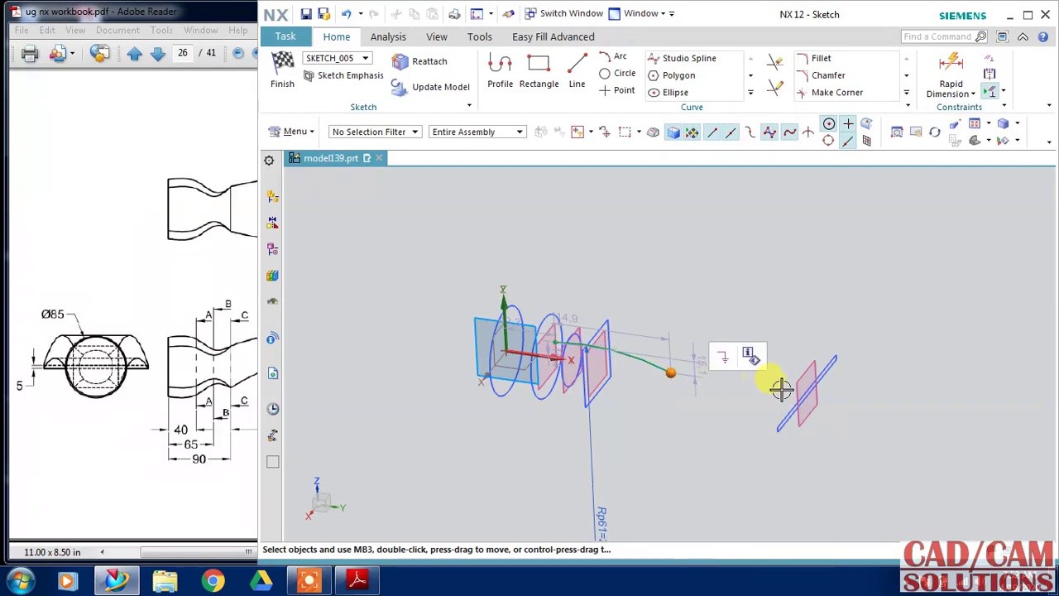
left_click(807, 388)
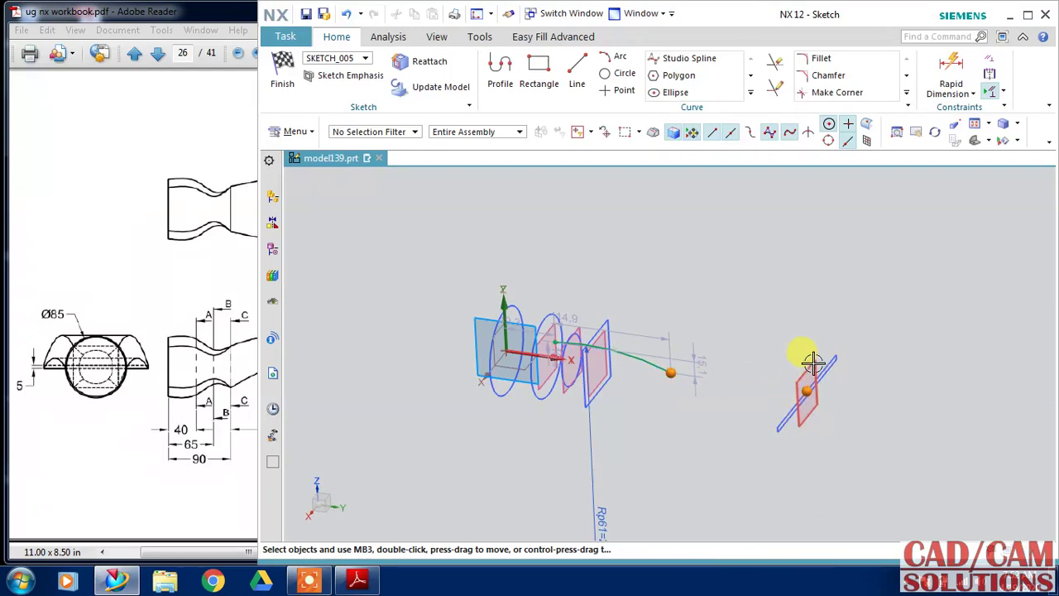
left_click(951, 66)
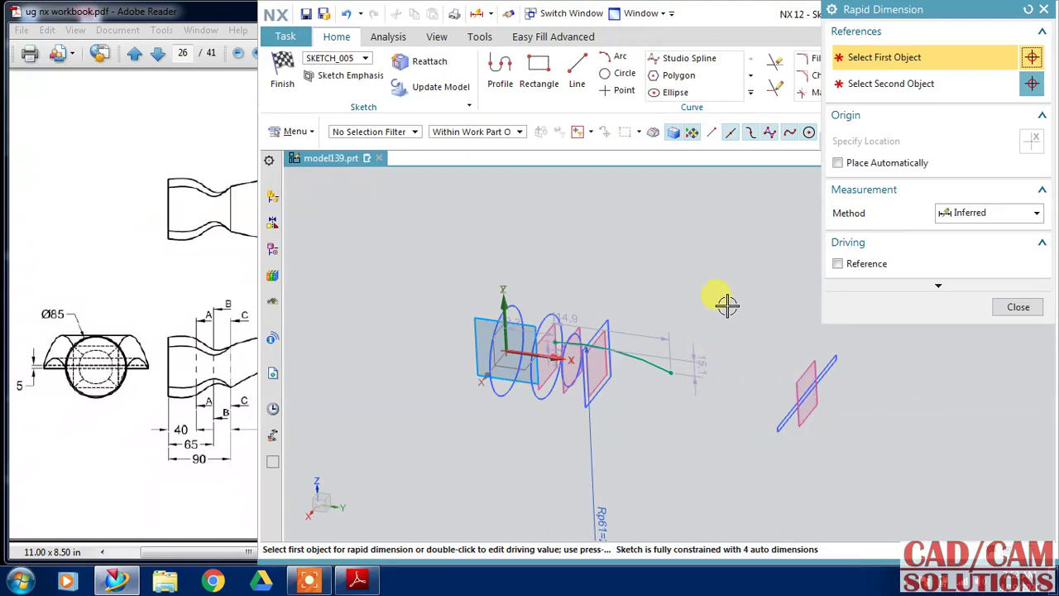
Dimension the arc and spline to the reference lines with zero offsets p62 and p63.
key("F8")
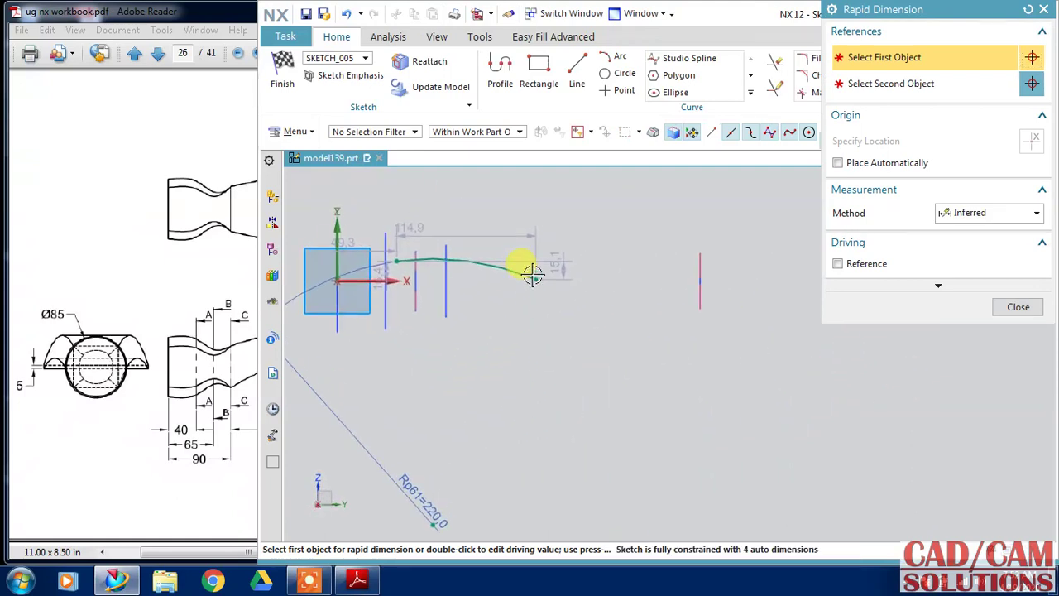
left_click(539, 279)
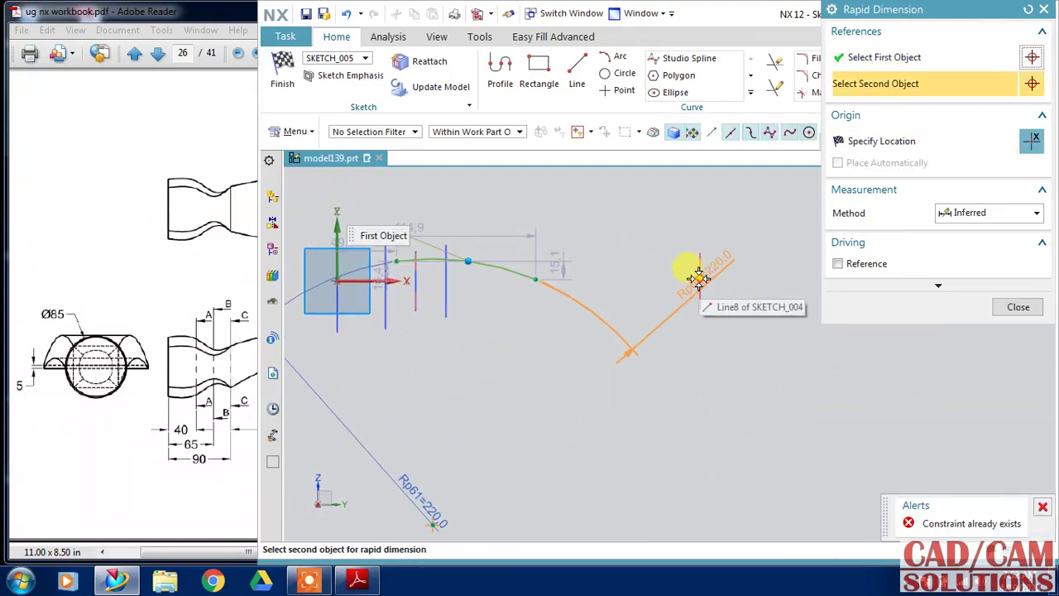
left_click(698, 278)
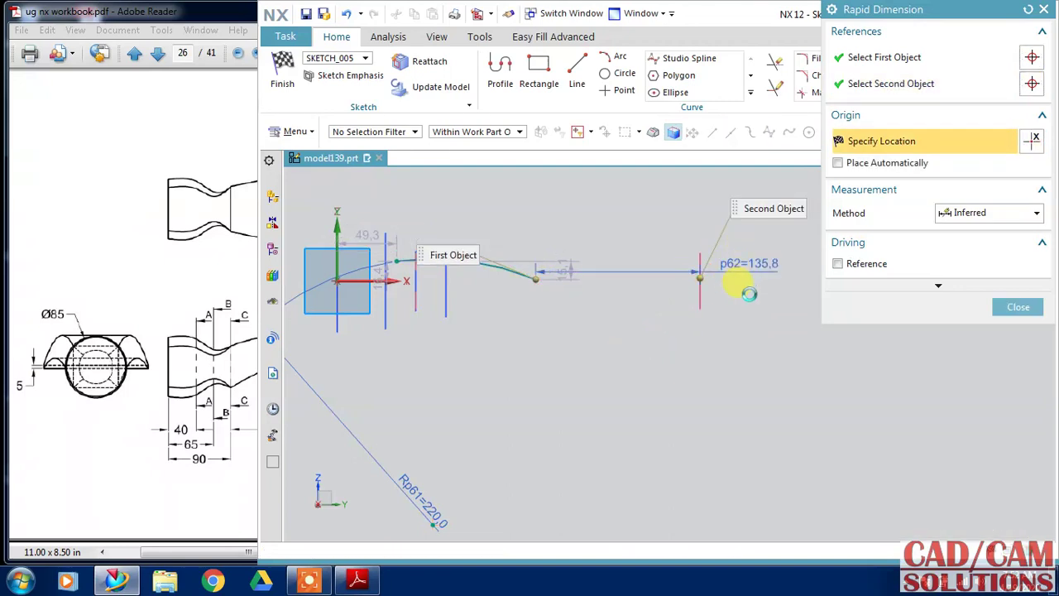
left_click(748, 293)
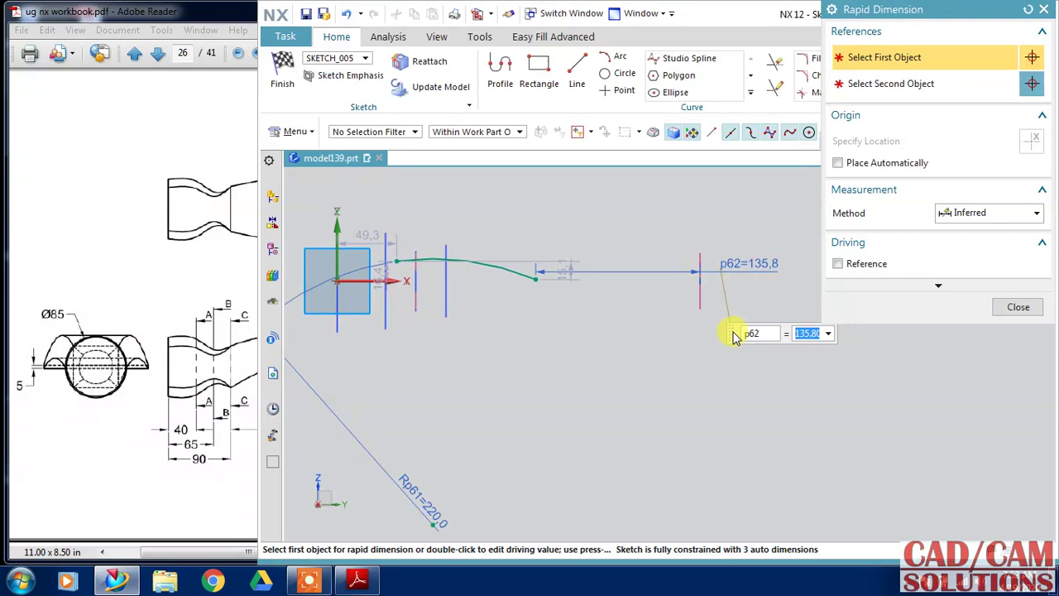
type("0")
key("Return")
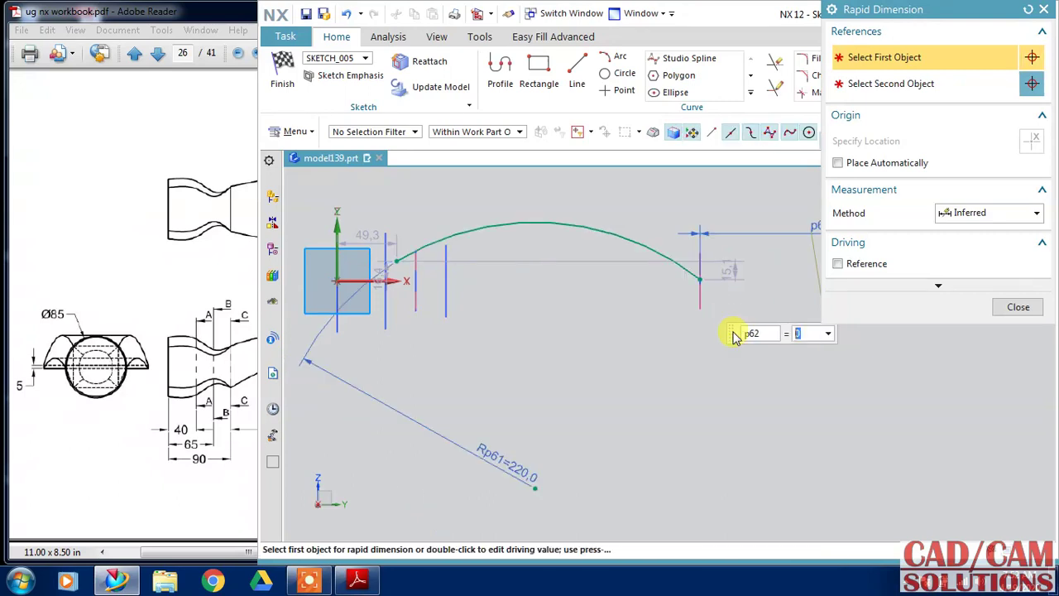
middle_click_drag(476, 253, 496, 268)
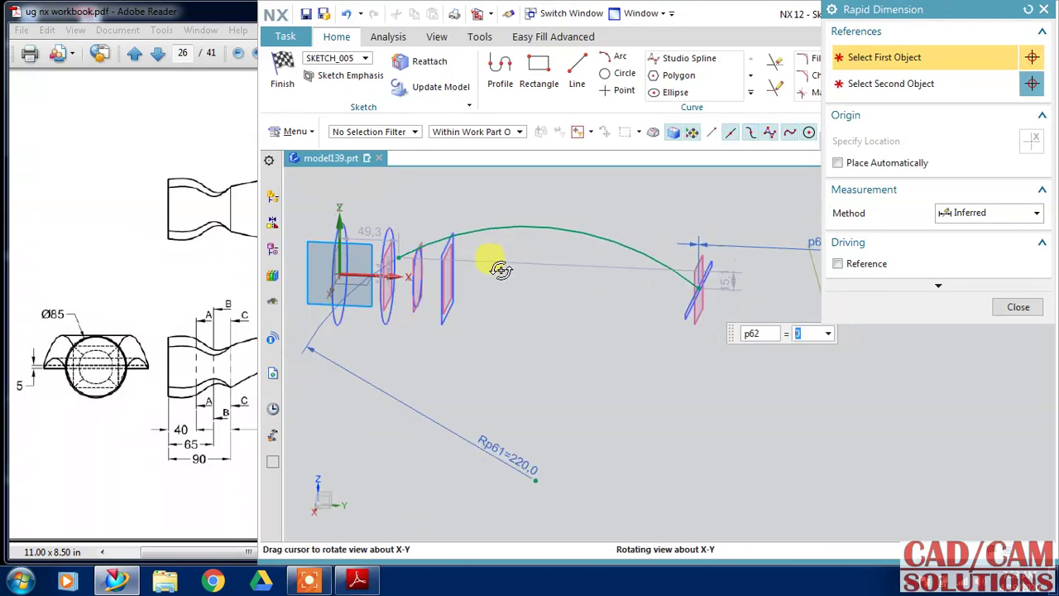
left_click(448, 246)
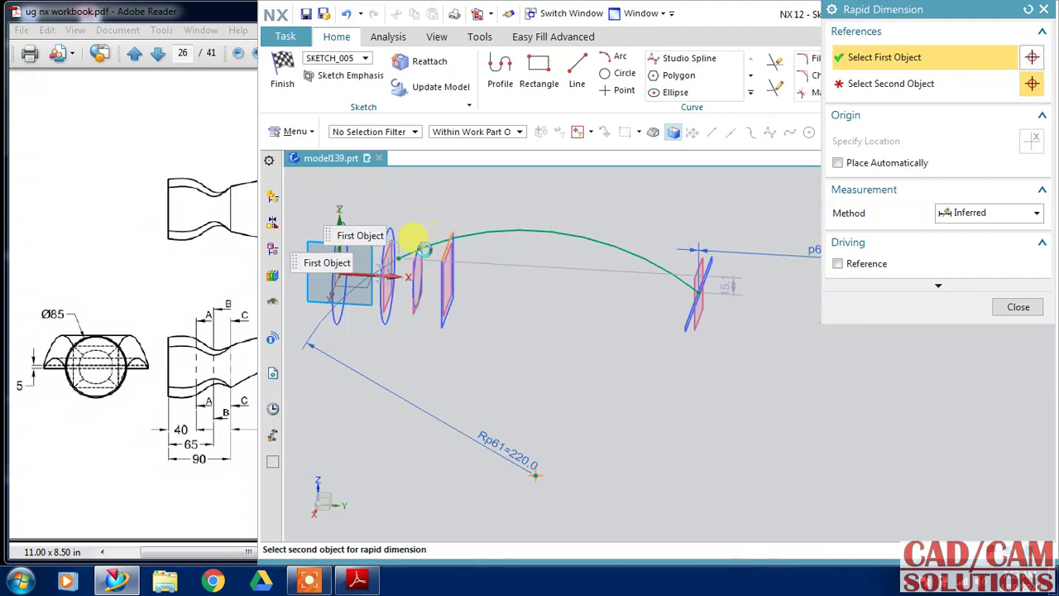
left_click(448, 244)
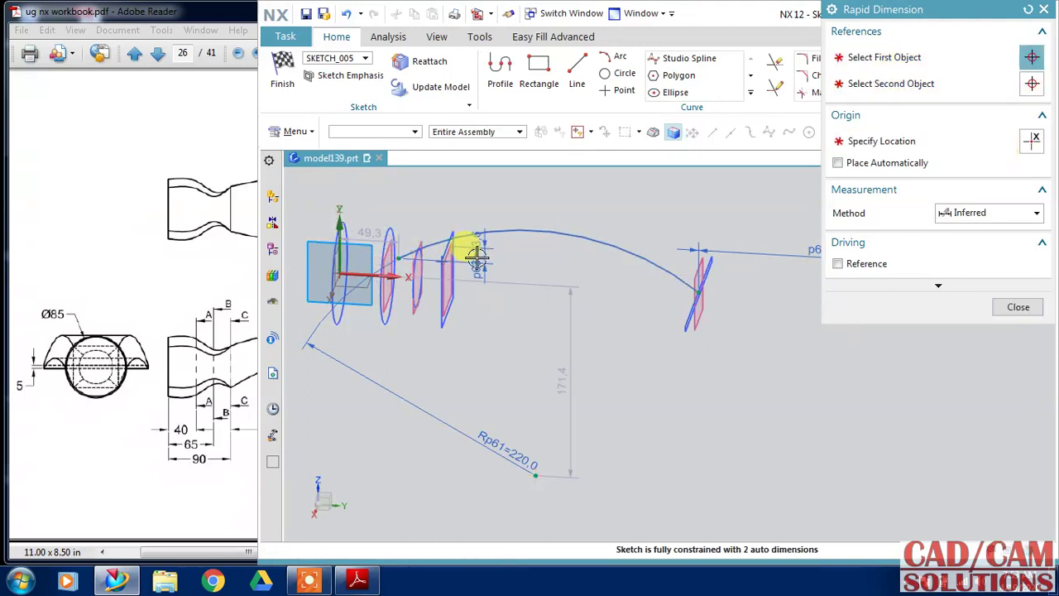
left_click(477, 258)
key("Return")
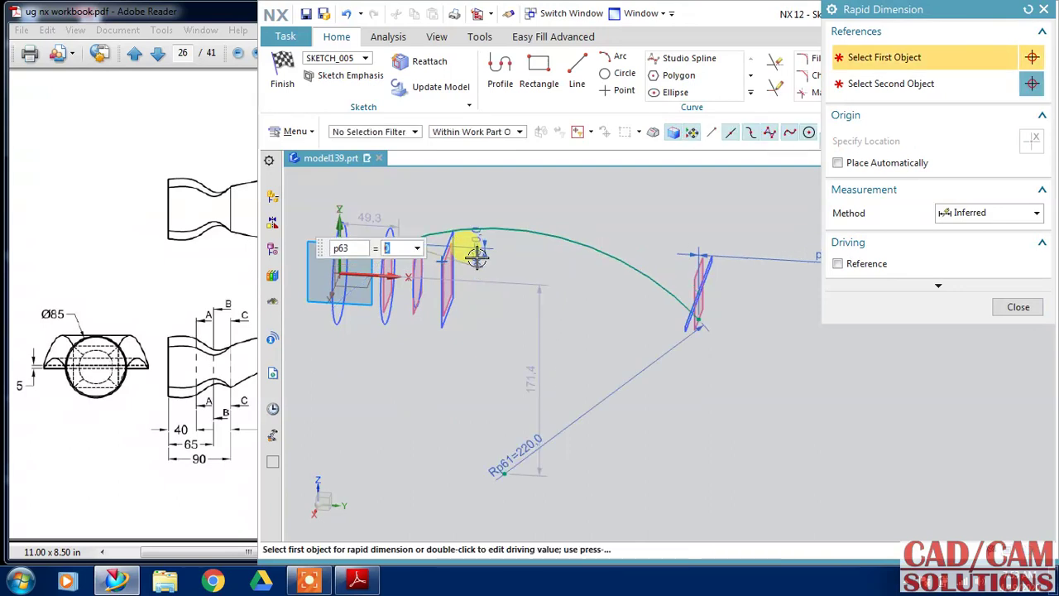
Add zero-value dimensions p64 and p65 at the spline ends, then stop dimensioning.
mouse_move(738, 370)
middle_mouse_down()
mouse_move(716, 359)
mouse_move(726, 358)
middle_mouse_up()
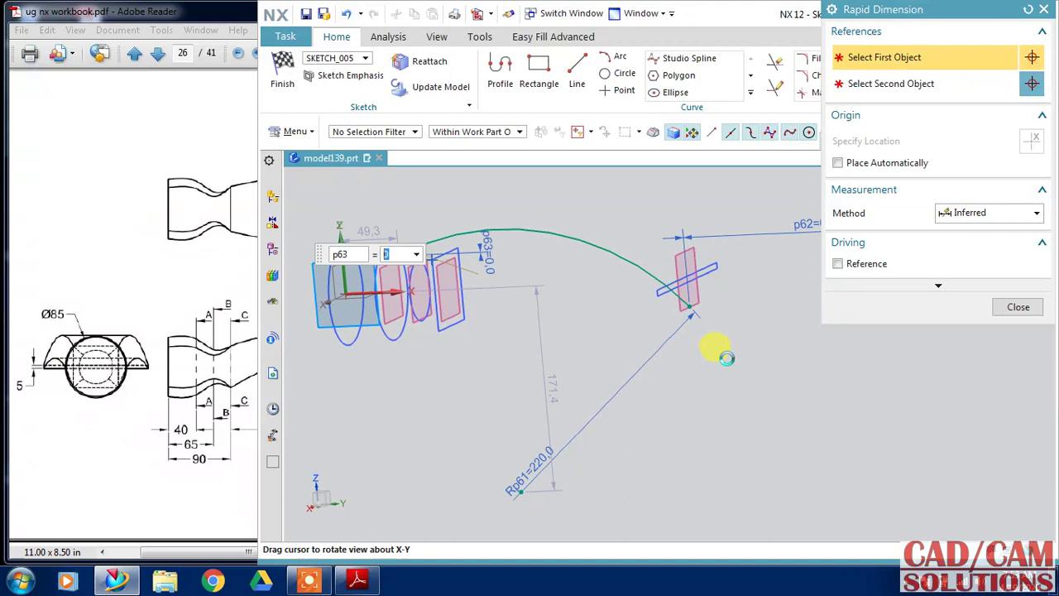
left_click(686, 286)
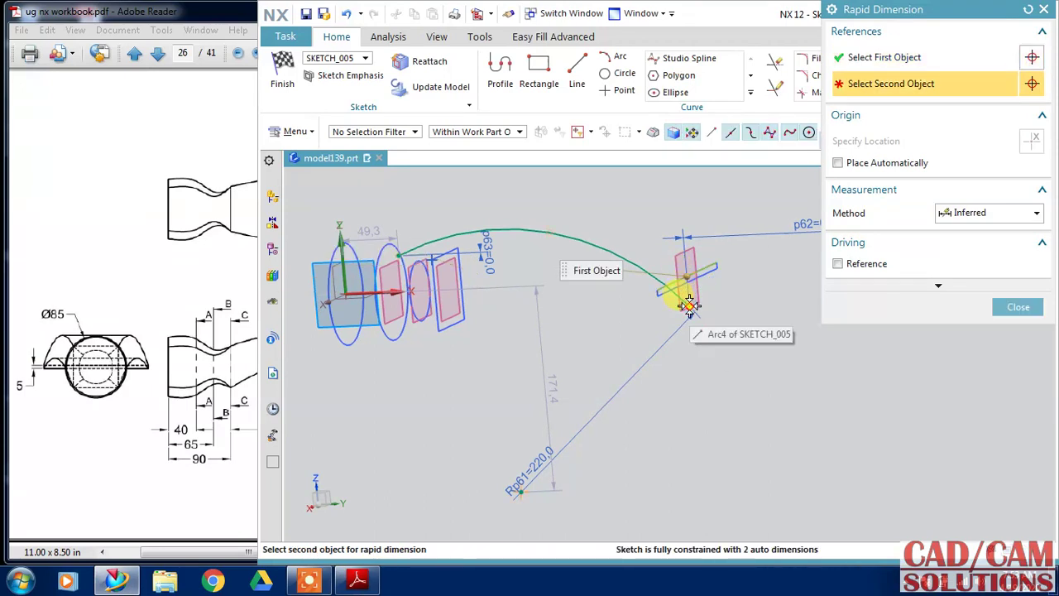
left_click(735, 278)
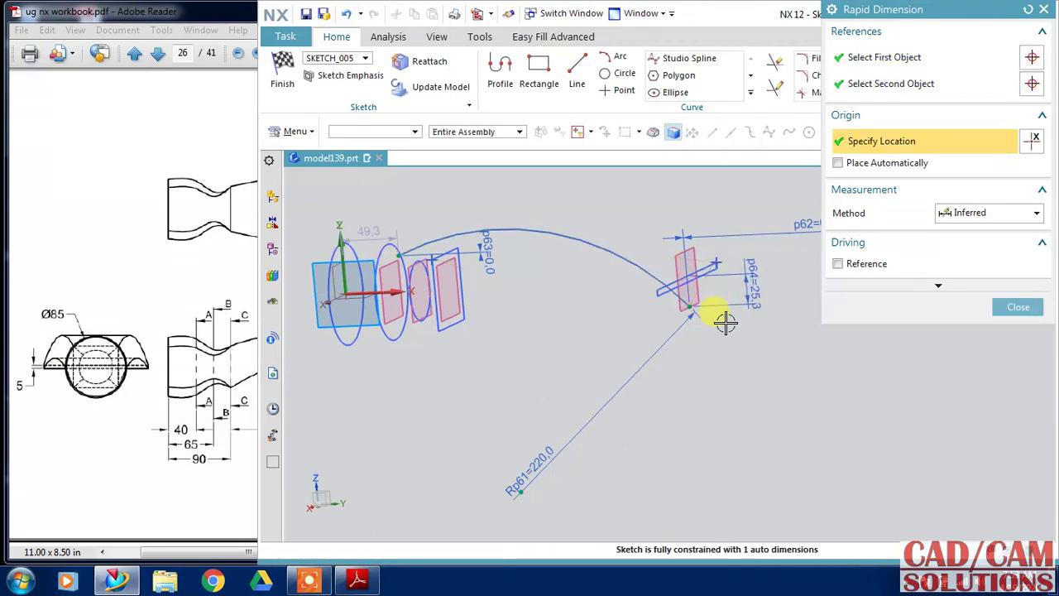
left_click(725, 323)
type("0")
key("Return")
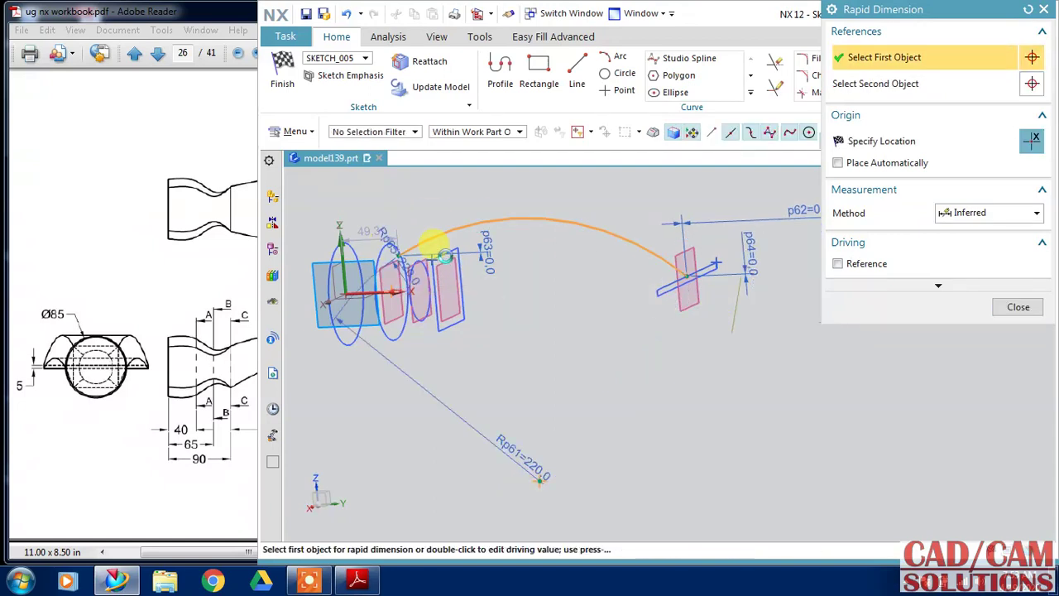
left_click(441, 251)
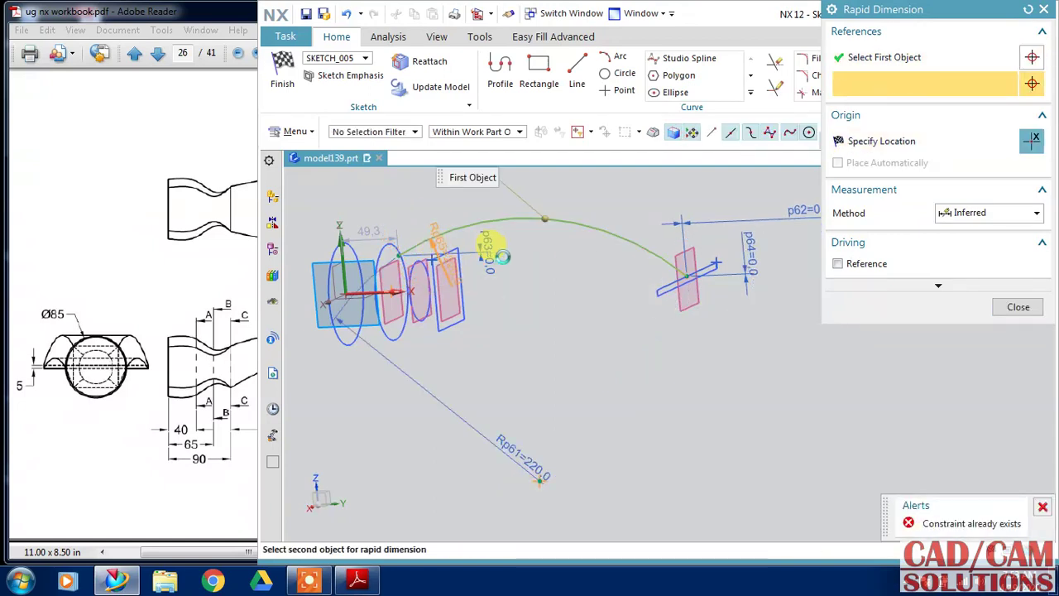
left_click(521, 241)
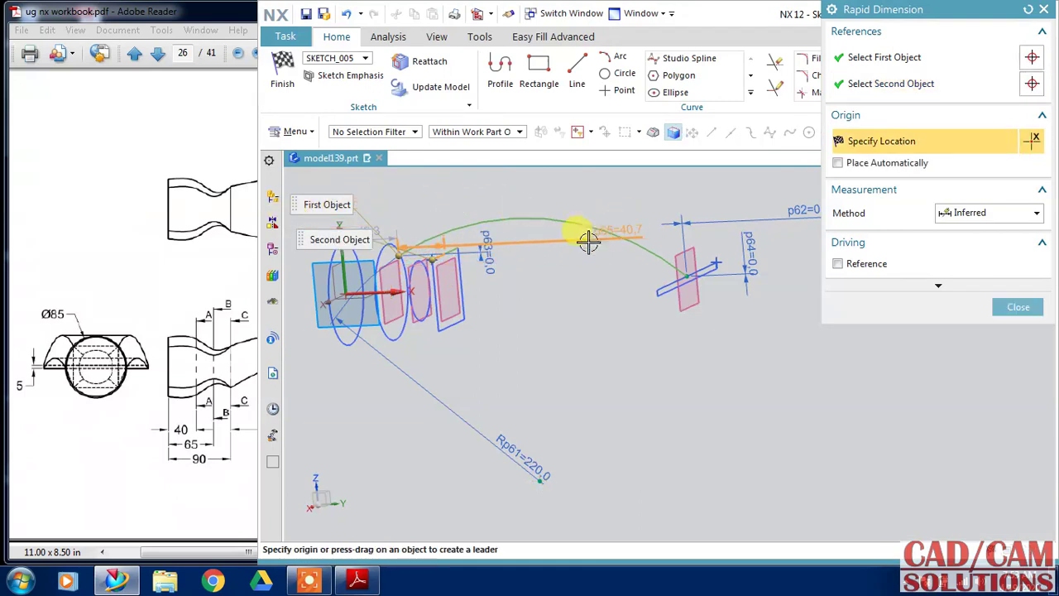
middle_click_drag(588, 237, 598, 240)
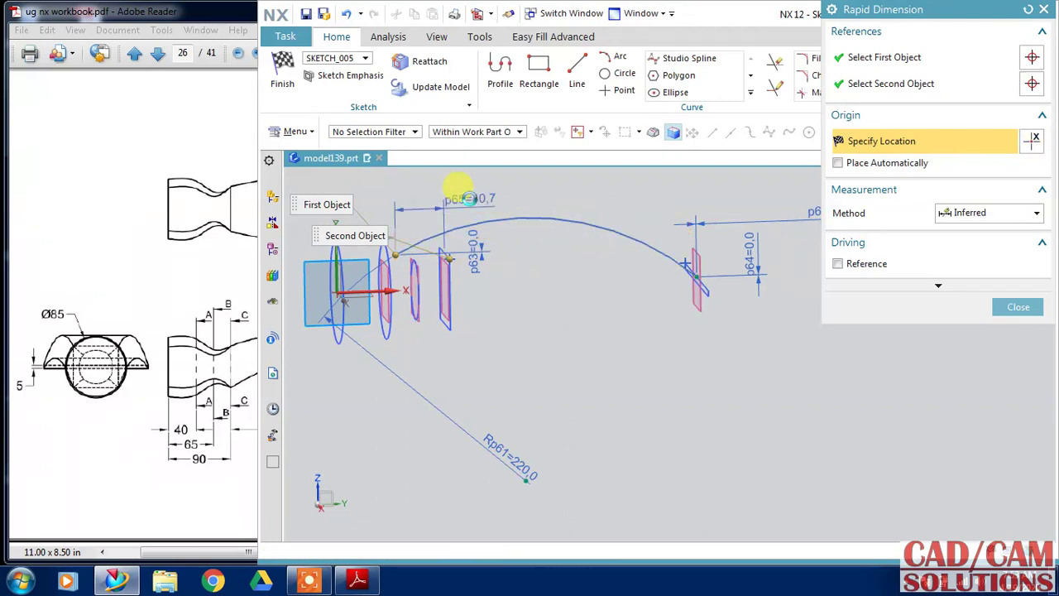
left_click(469, 197)
type("0")
key("Return")
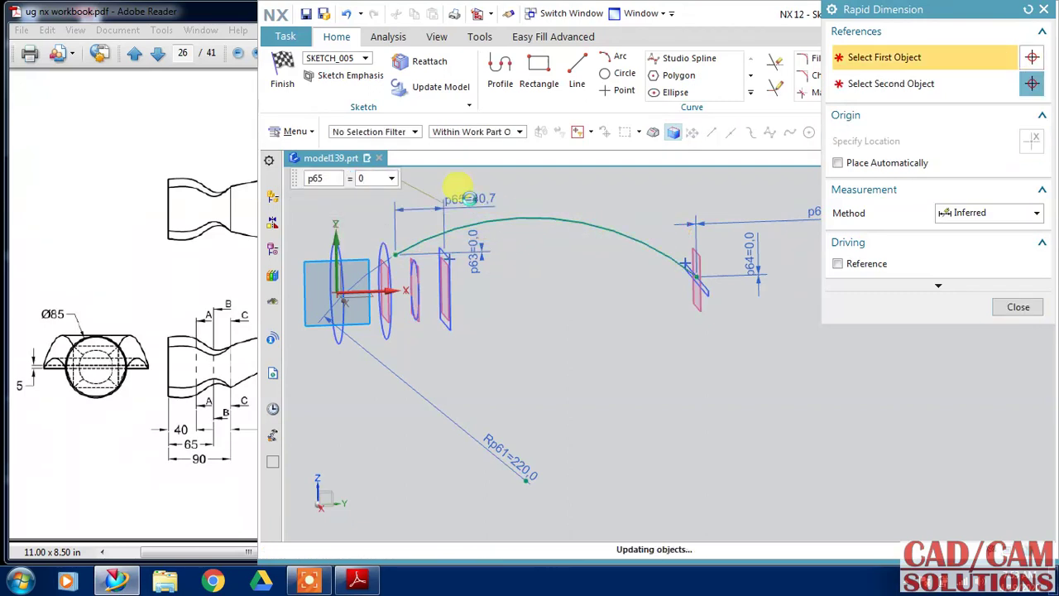
middle_click_drag(619, 292, 494, 282)
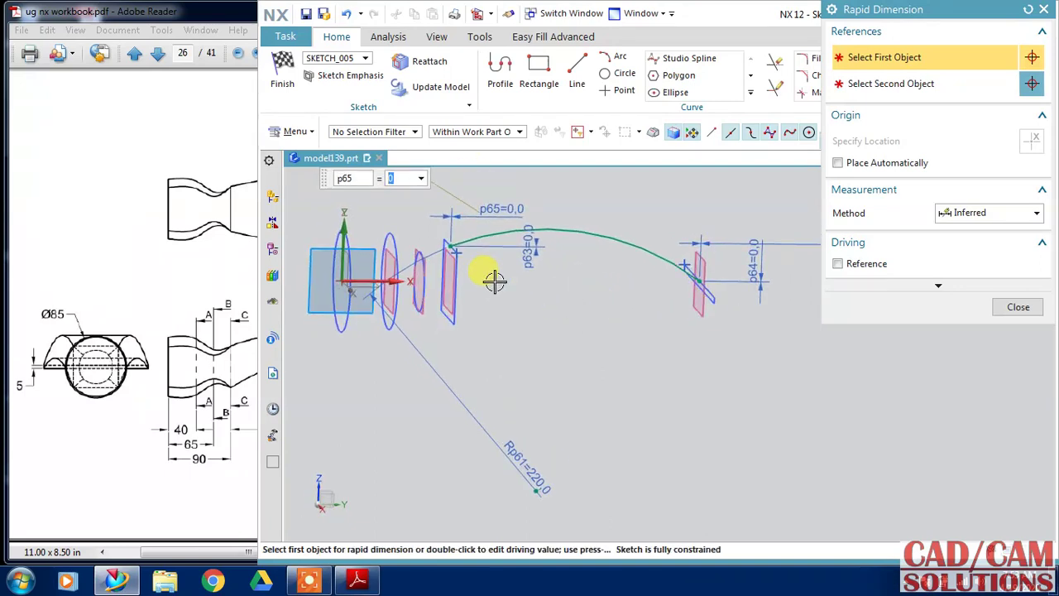
key("Escape")
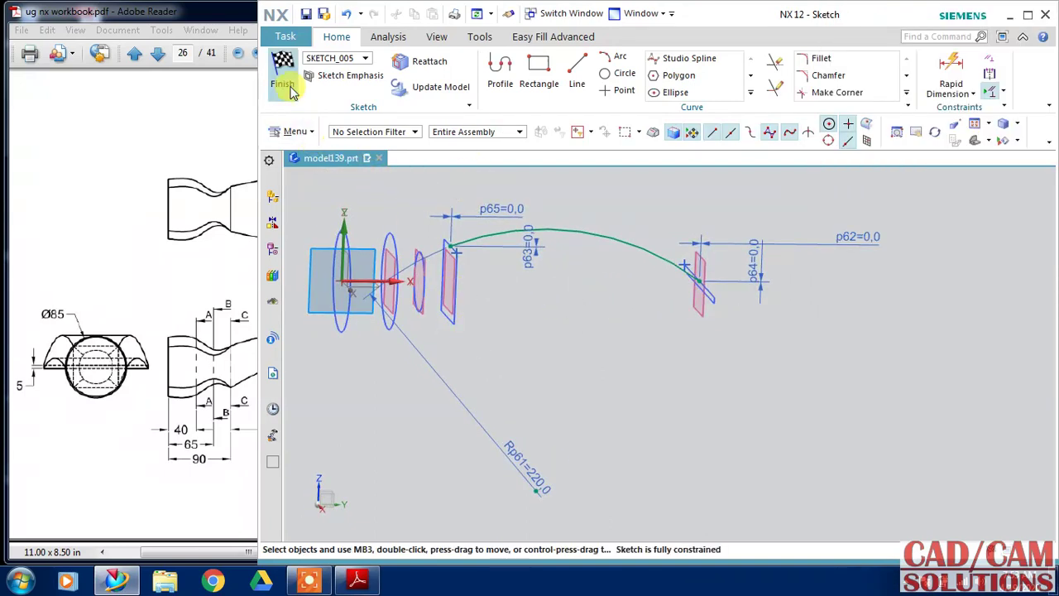
Finish SKETCH_005 and return to Modeling with the lofted head and claw guide visible.
left_click(282, 71)
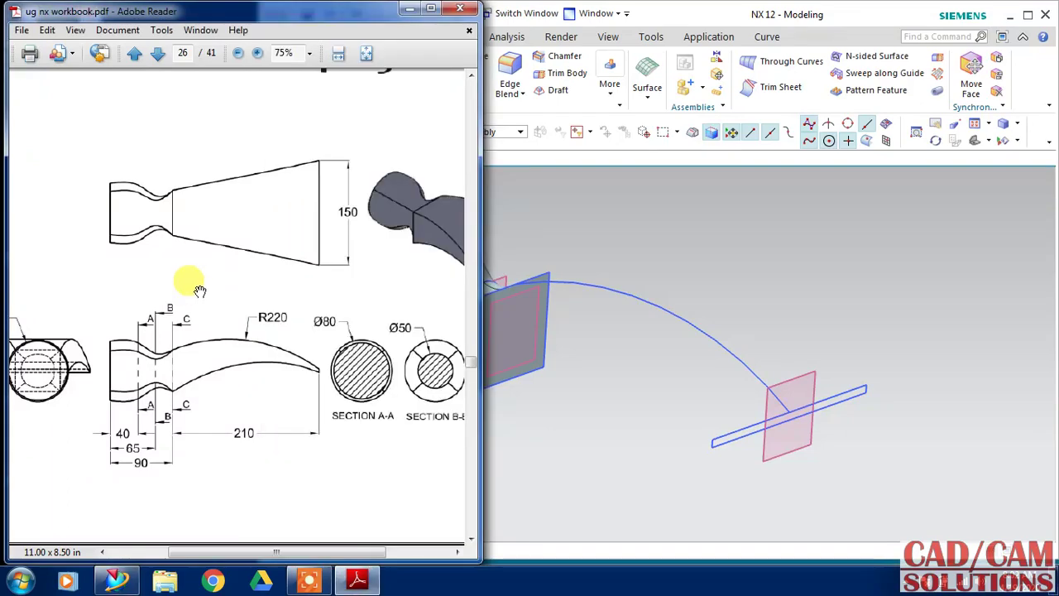
scroll(225, 260, "up", 2)
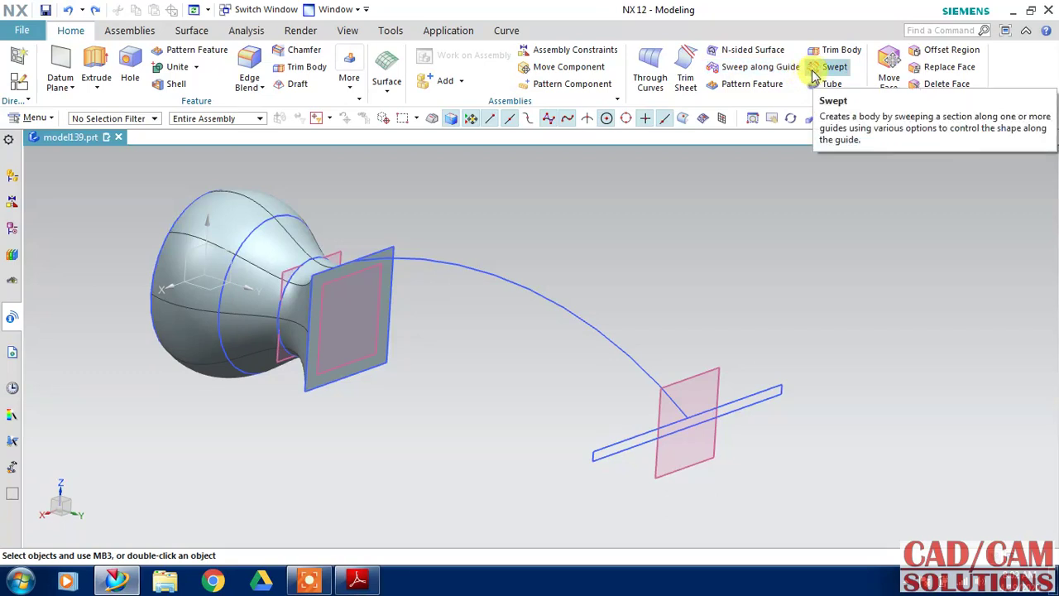
left_click(387, 68)
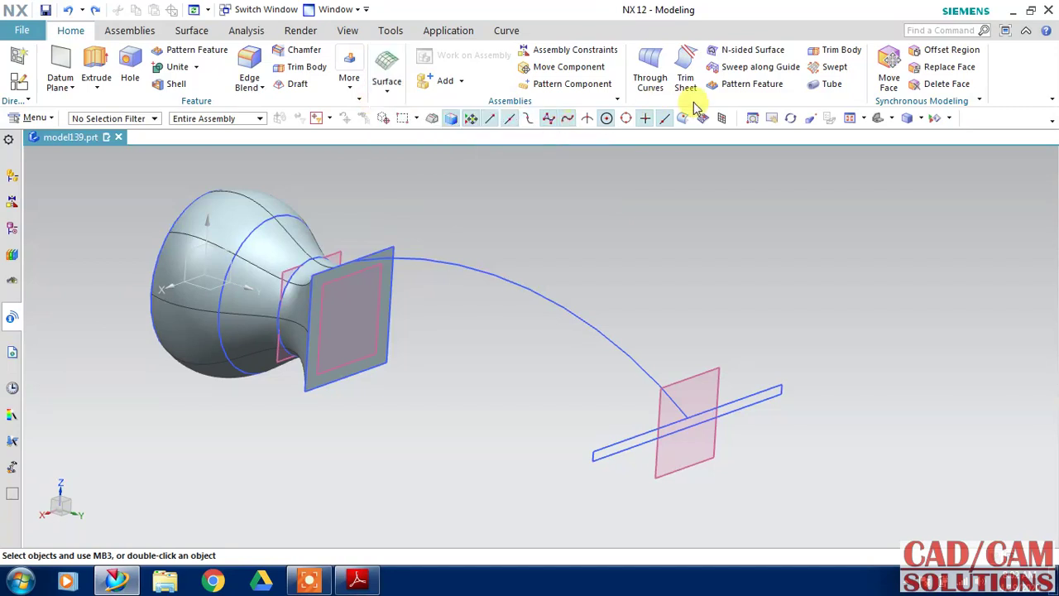
Set up a Swept with both rectangles as Connected Curves sections, the arc as guide, Preserve Shape on.
left_click(830, 72)
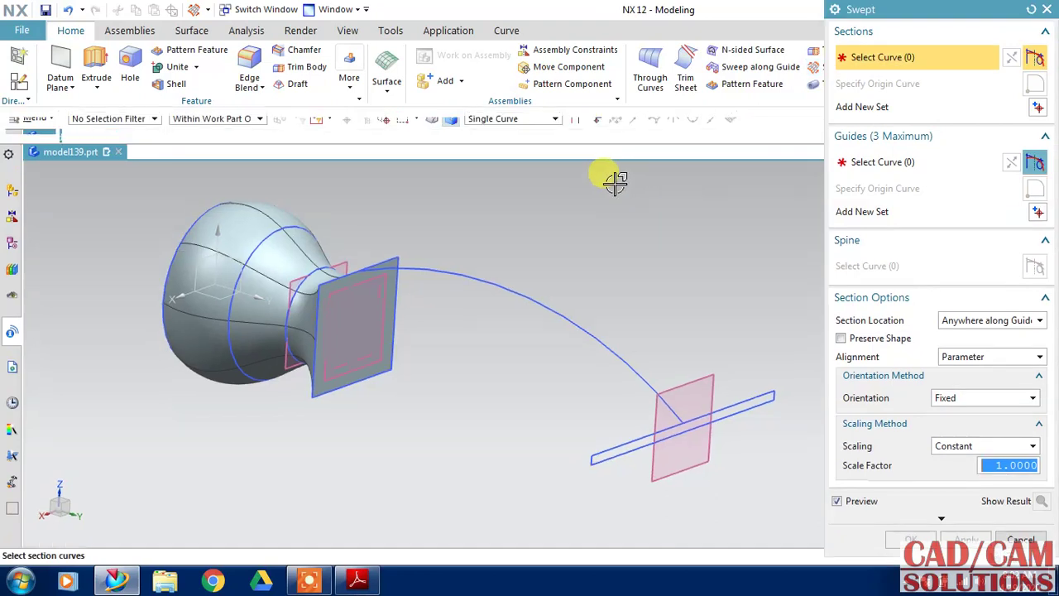
left_click(523, 126)
left_click(502, 152)
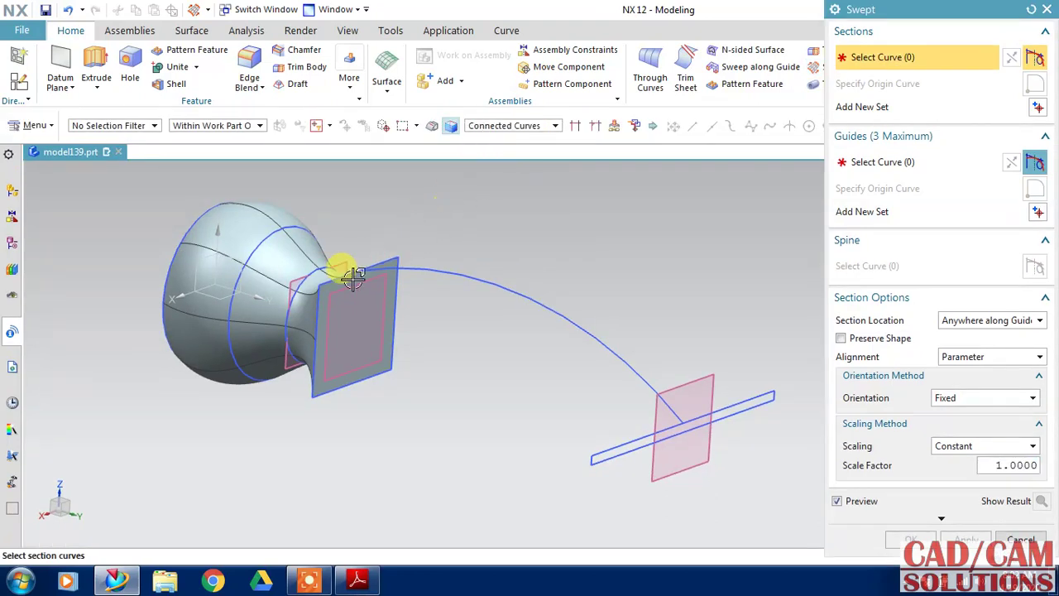
left_click(329, 283)
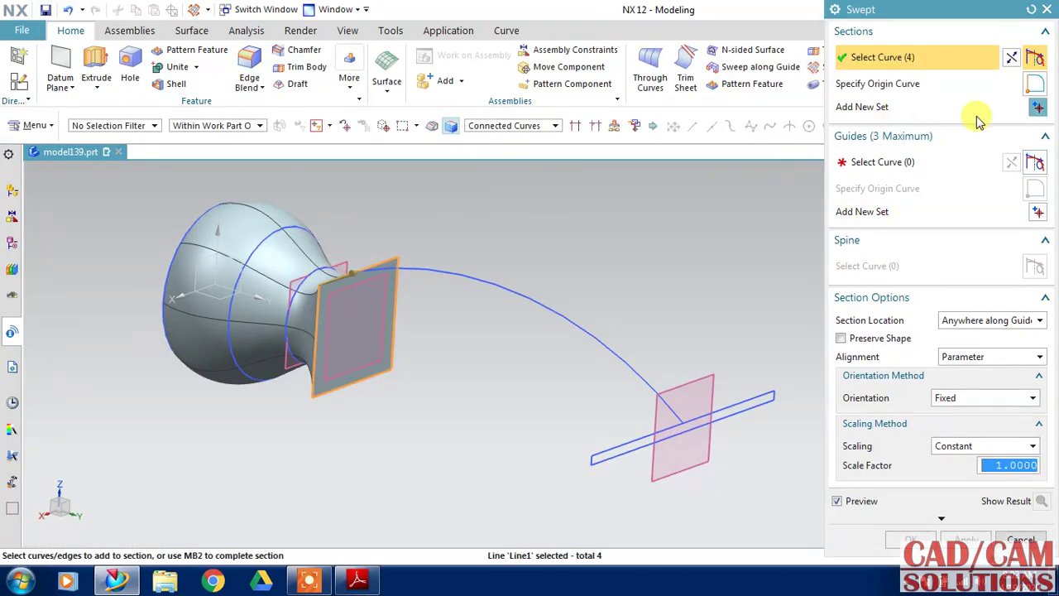
left_click(1036, 110)
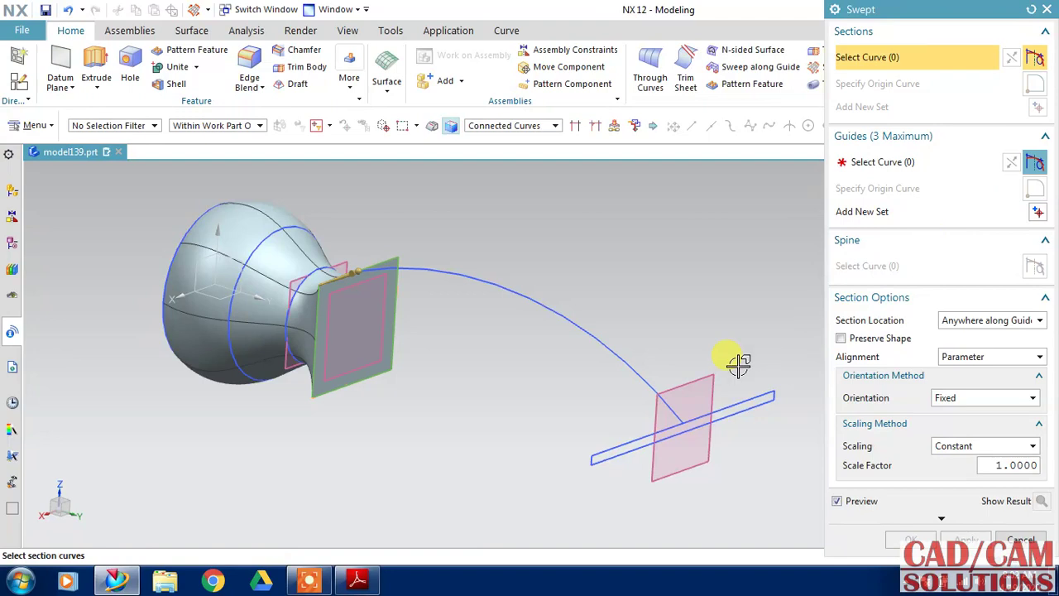
left_click(602, 453)
left_click(882, 168)
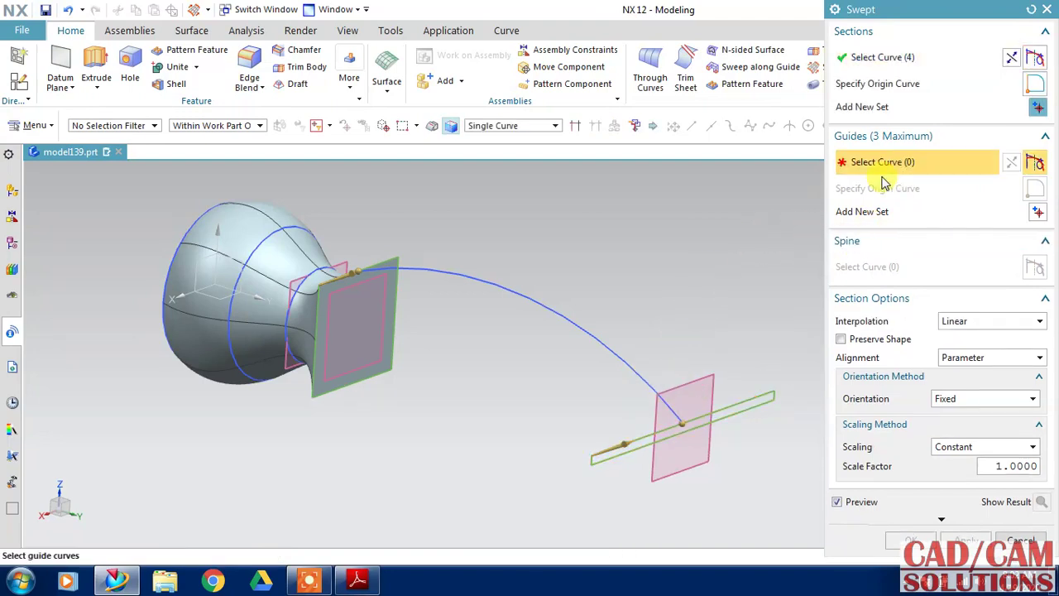
left_click(434, 267)
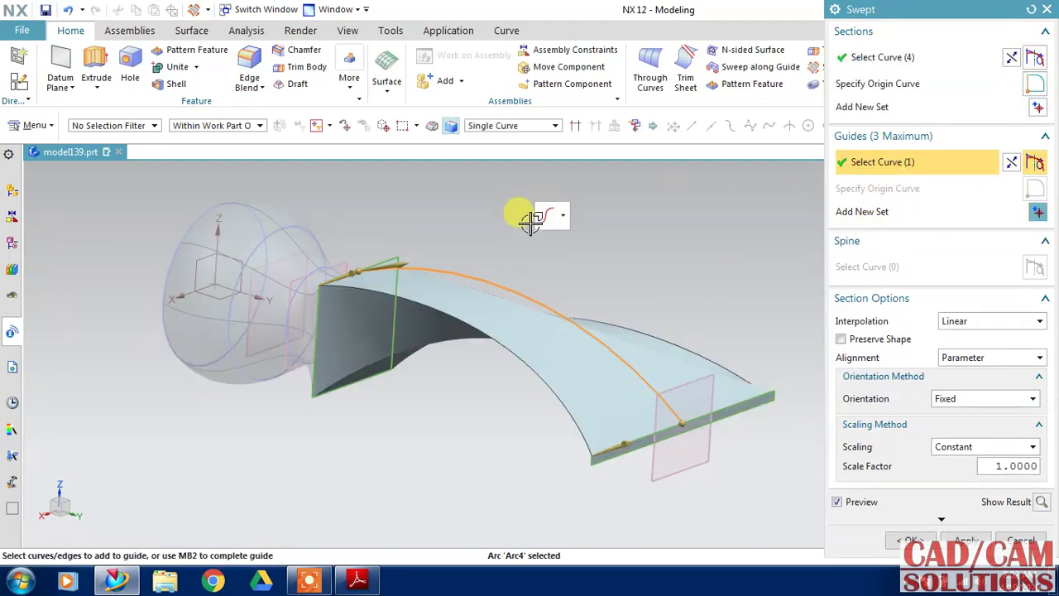
mouse_move(534, 218)
middle_mouse_down()
mouse_move(525, 279)
mouse_move(531, 222)
mouse_move(562, 172)
mouse_move(538, 247)
middle_mouse_up()
left_click(855, 346)
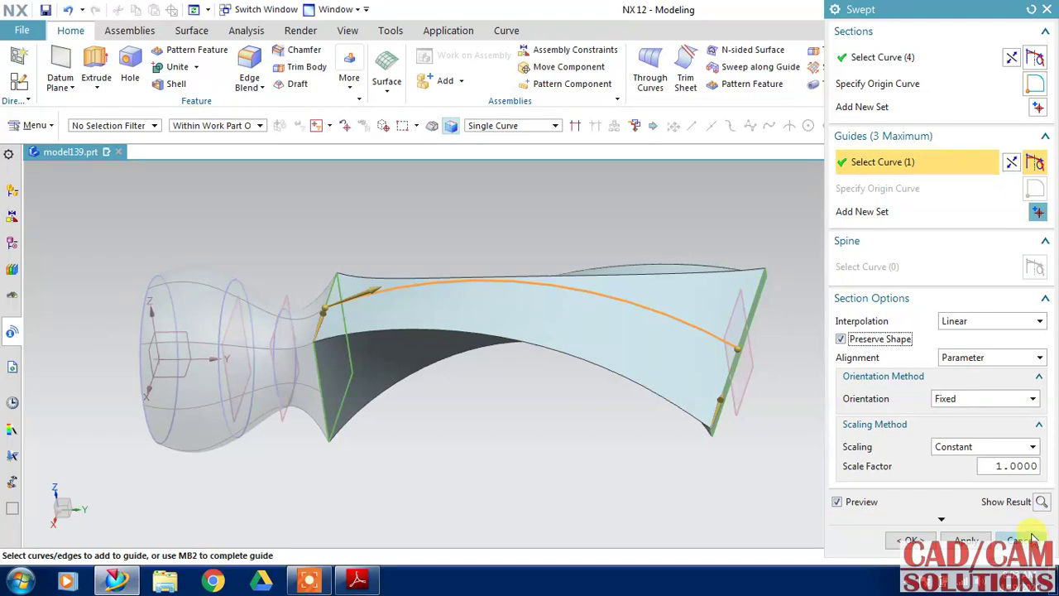
left_click(984, 399)
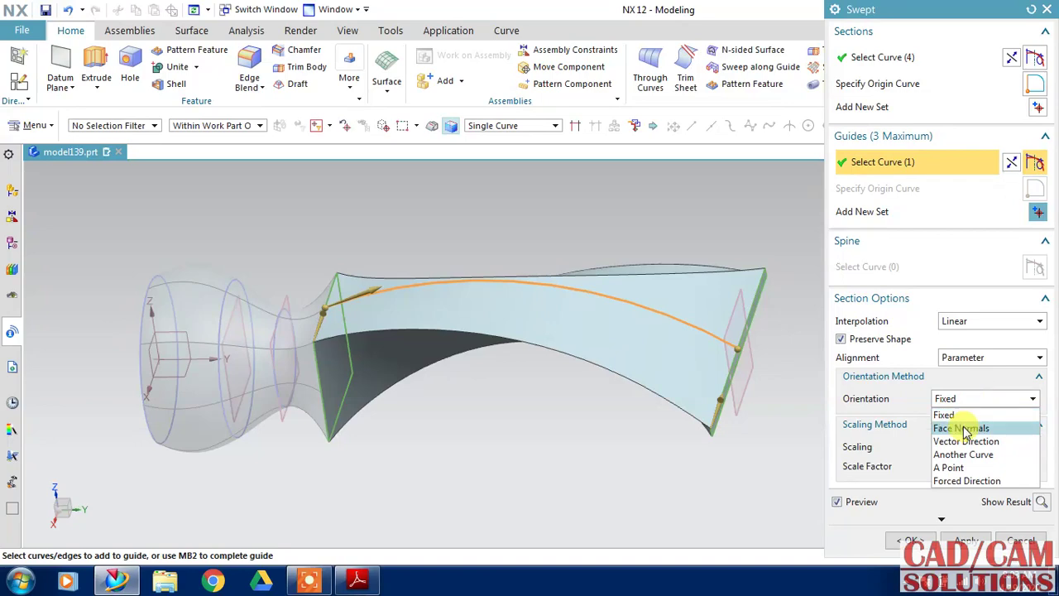
Try Face Normals, then Vector Direction orientation, flipping the vector and switching between YC and ZC.
left_click(963, 429)
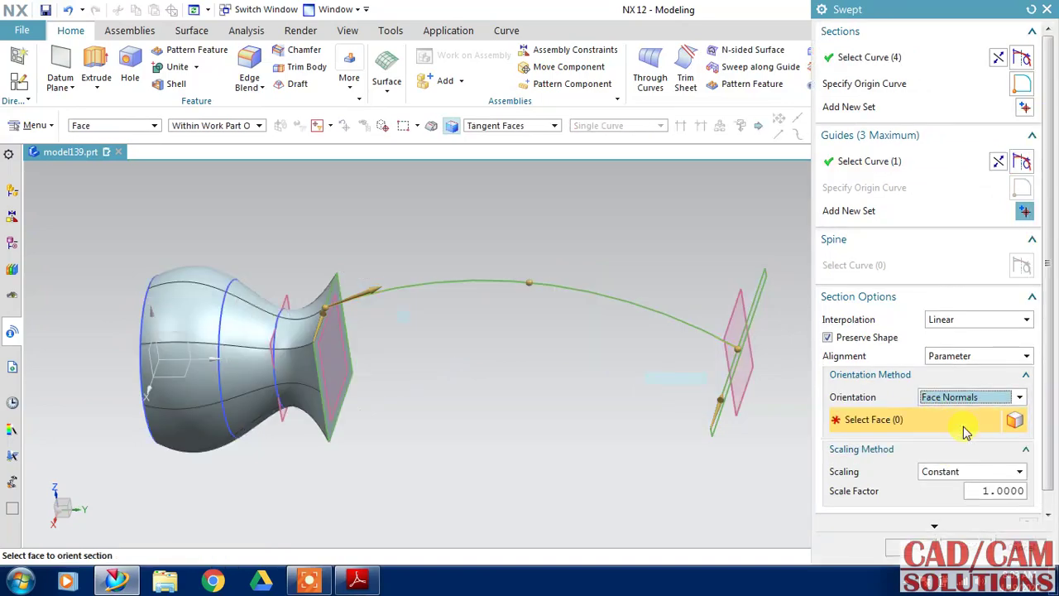
left_click(331, 342)
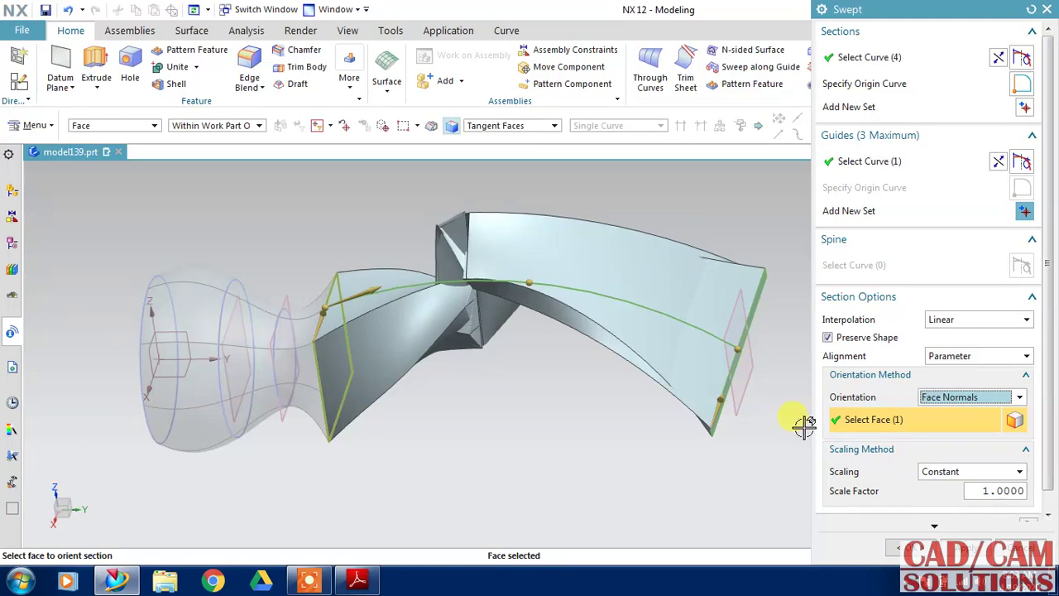
left_click(932, 403)
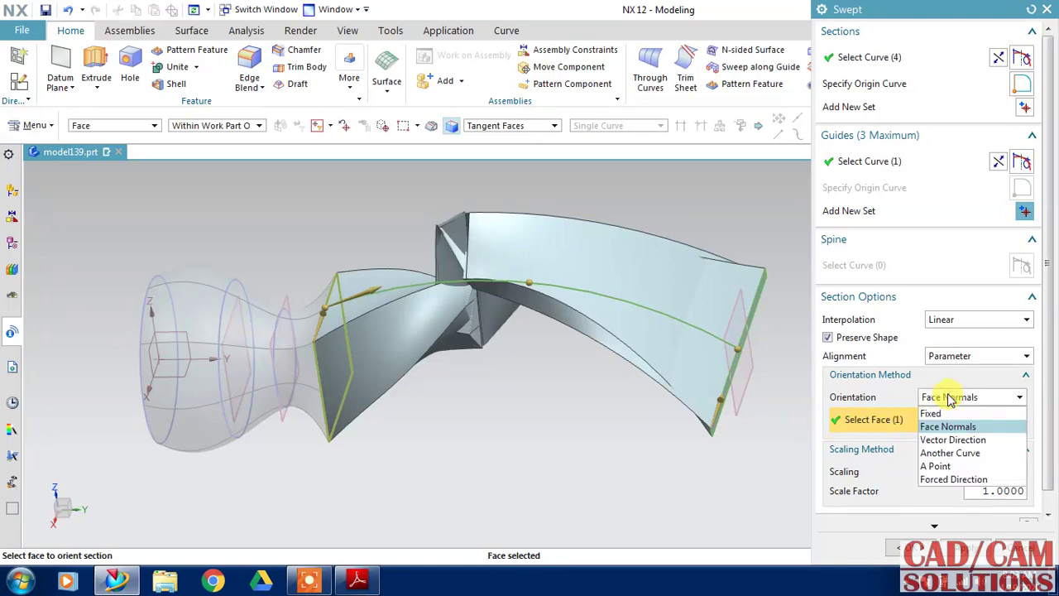
left_click(952, 441)
mouse_move(572, 444)
middle_mouse_down()
mouse_move(532, 409)
mouse_move(478, 403)
mouse_move(432, 414)
mouse_move(407, 454)
mouse_move(386, 456)
mouse_move(381, 394)
mouse_move(336, 413)
mouse_move(310, 447)
mouse_move(295, 438)
mouse_move(322, 434)
mouse_move(307, 475)
mouse_move(307, 421)
mouse_move(306, 446)
mouse_move(298, 440)
middle_mouse_up()
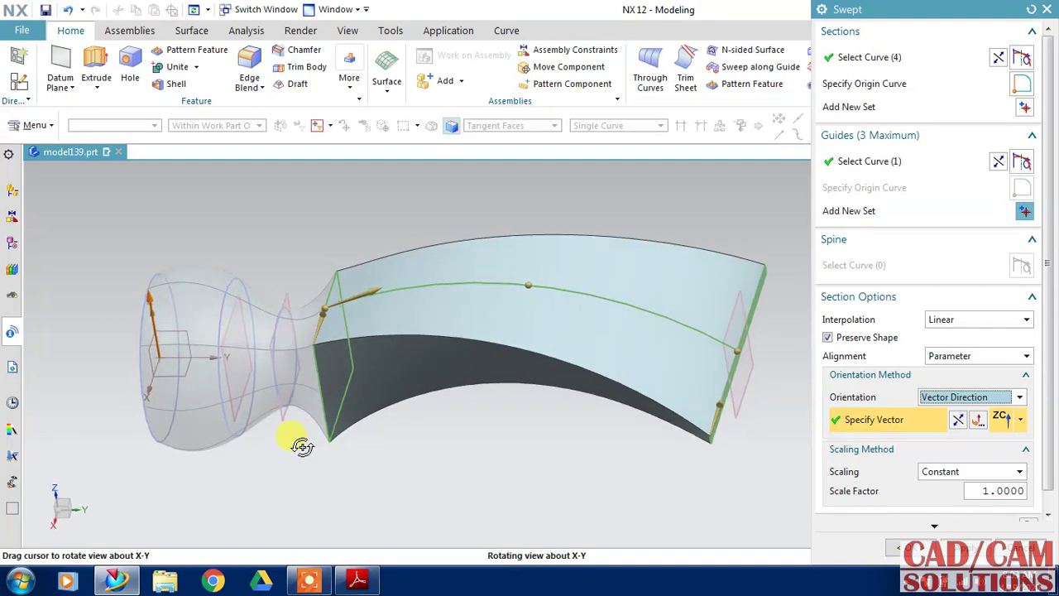
left_click(958, 422)
left_click(958, 422)
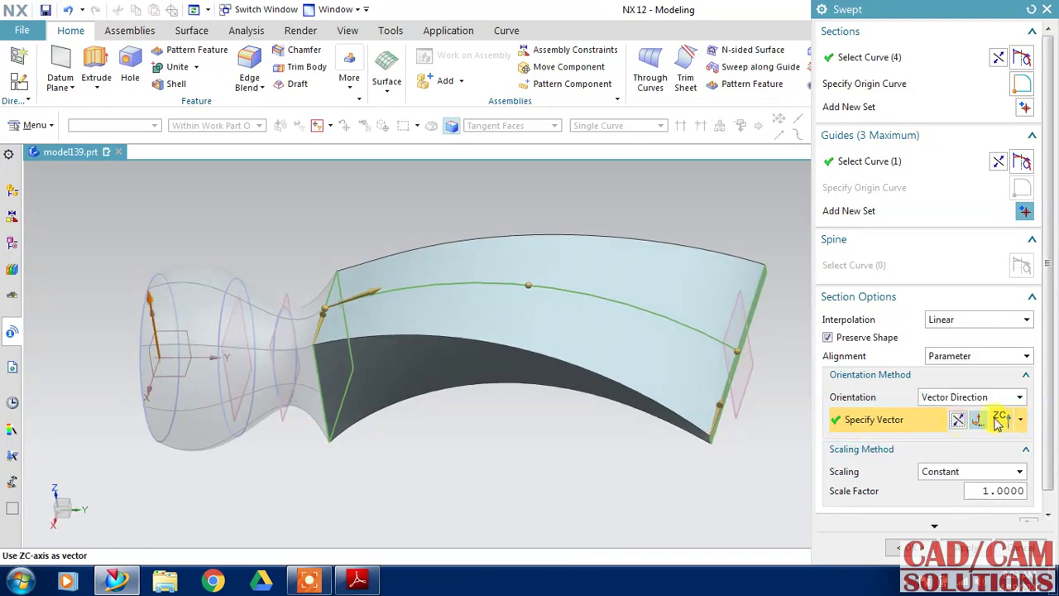
left_click(1026, 423)
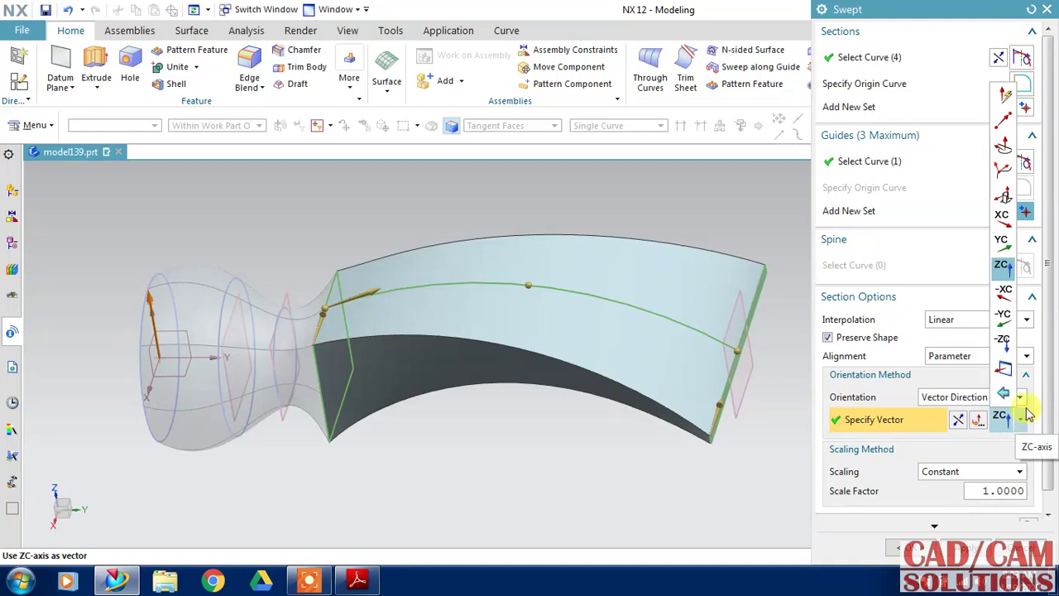
left_click(1003, 240)
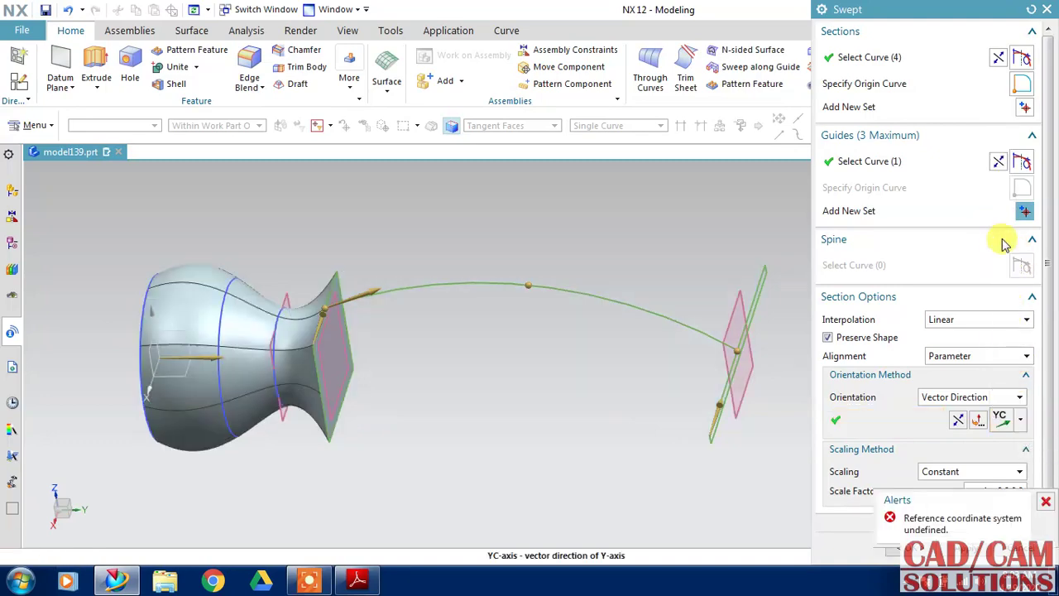
left_click(1024, 423)
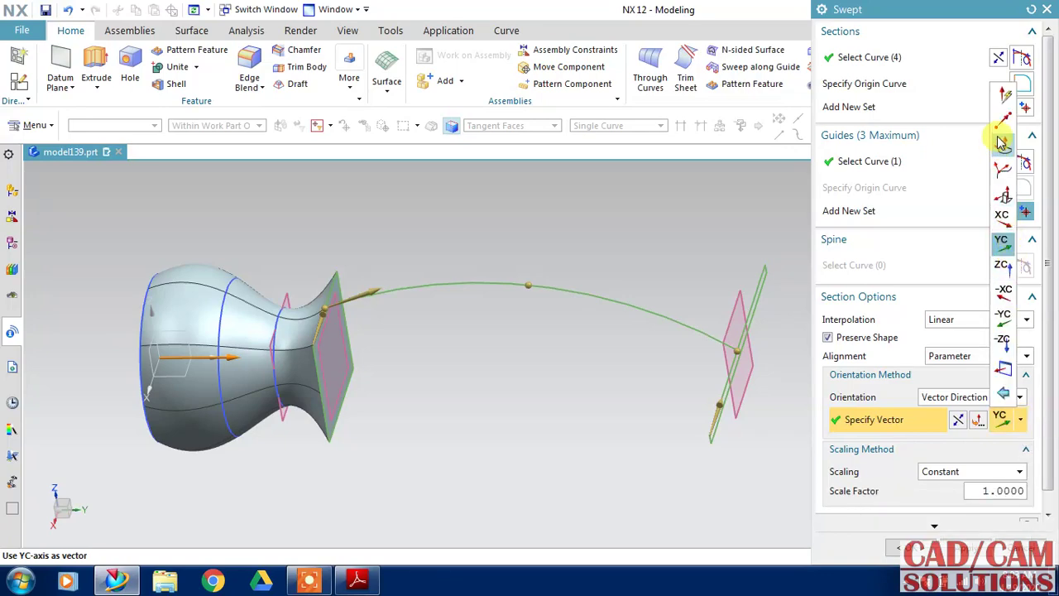
left_click(1002, 266)
mouse_move(539, 433)
middle_mouse_down()
mouse_move(555, 319)
mouse_move(543, 416)
mouse_move(532, 424)
middle_mouse_up()
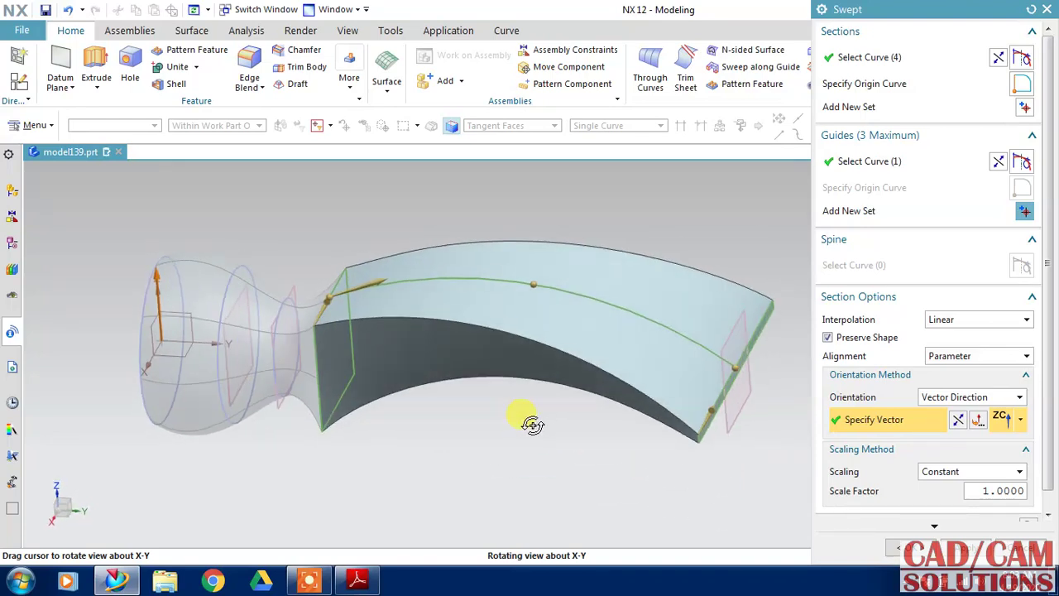
Try the Another Curve (arc), A Point and Forced Direction sweep orientations.
left_click(942, 399)
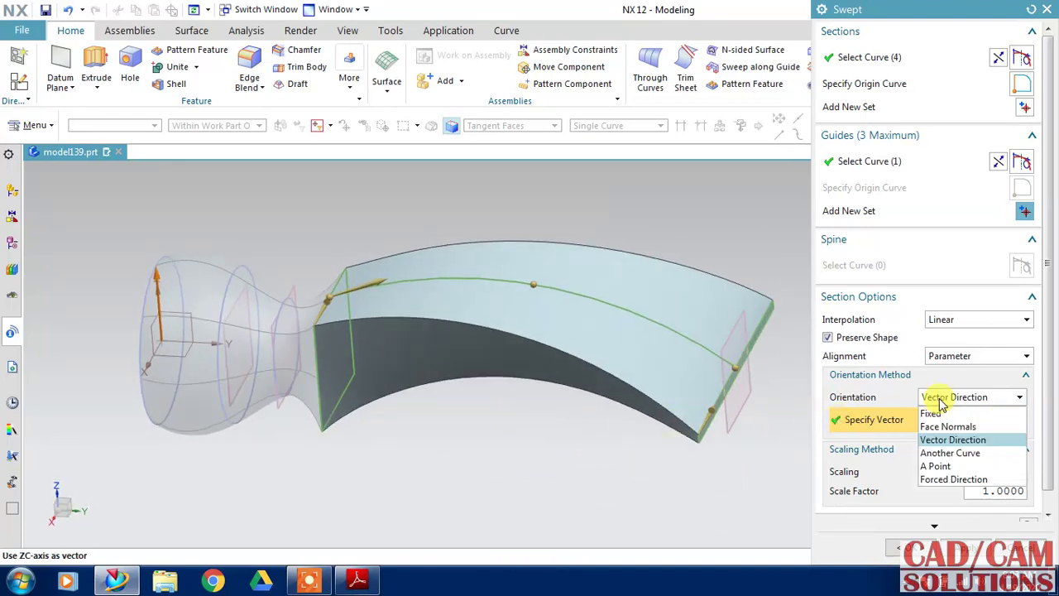
left_click(943, 455)
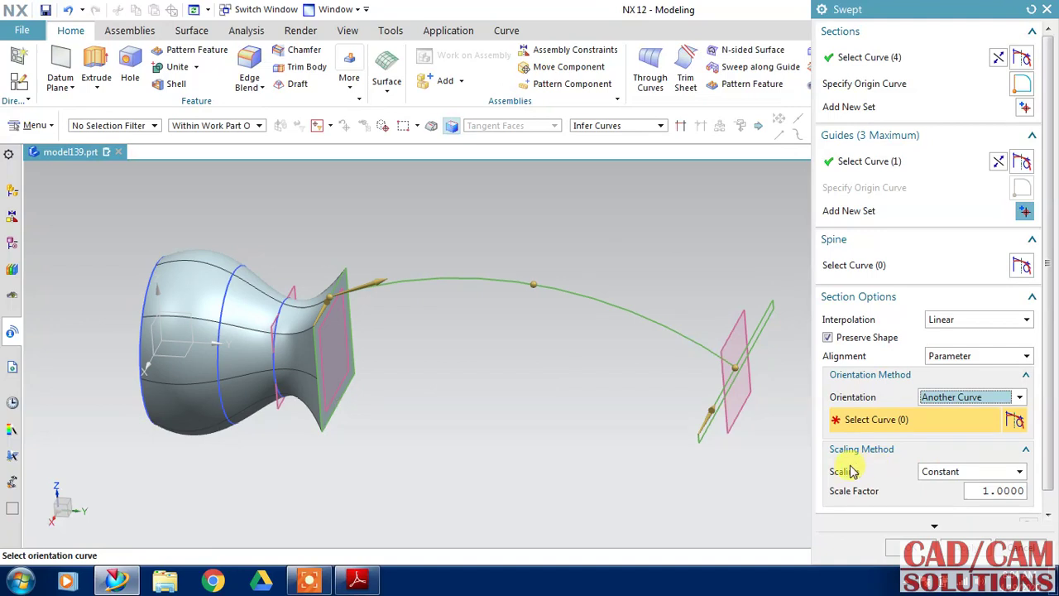
left_click(463, 280)
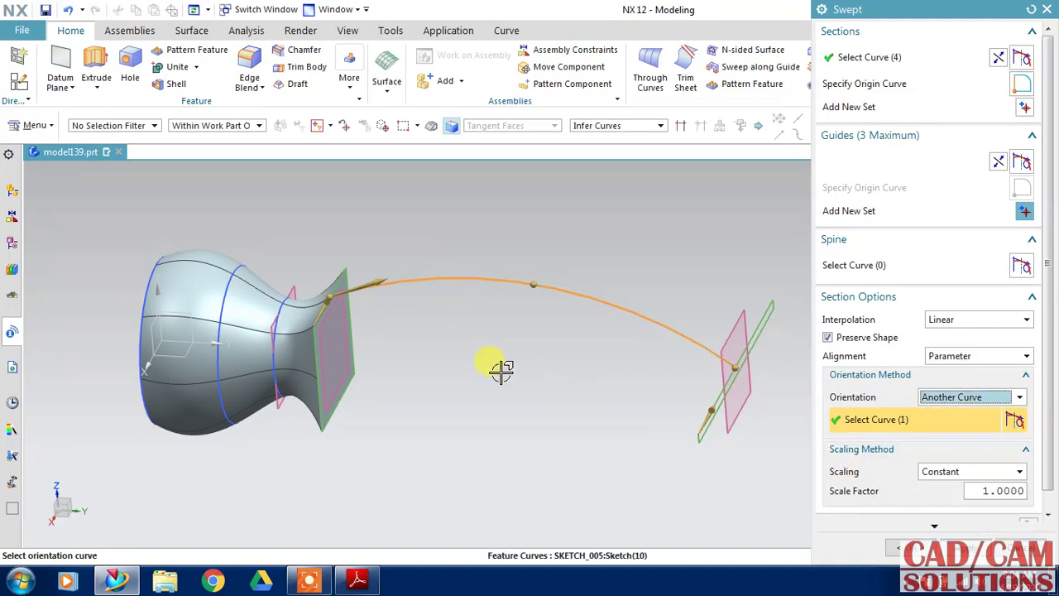
left_click(950, 399)
left_click(958, 466)
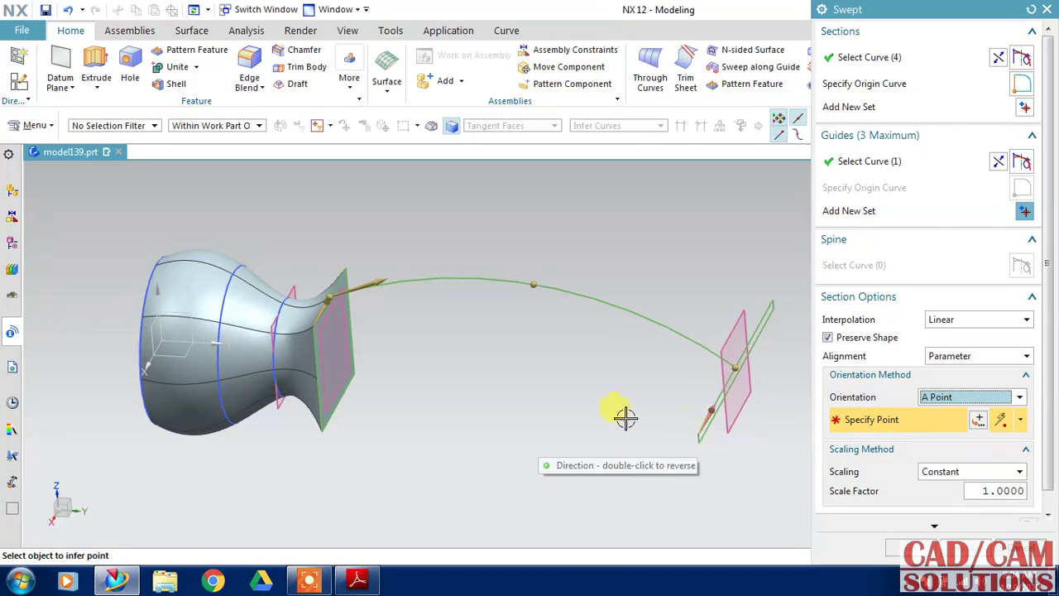
left_click(318, 381)
middle_click_drag(441, 380, 482, 377)
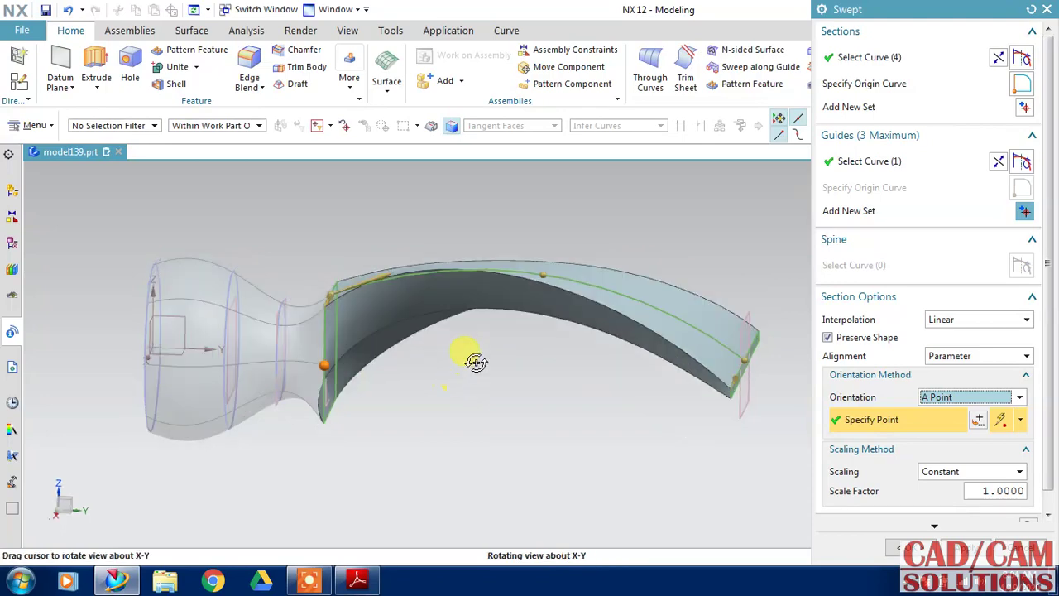
left_click(949, 398)
left_click(952, 479)
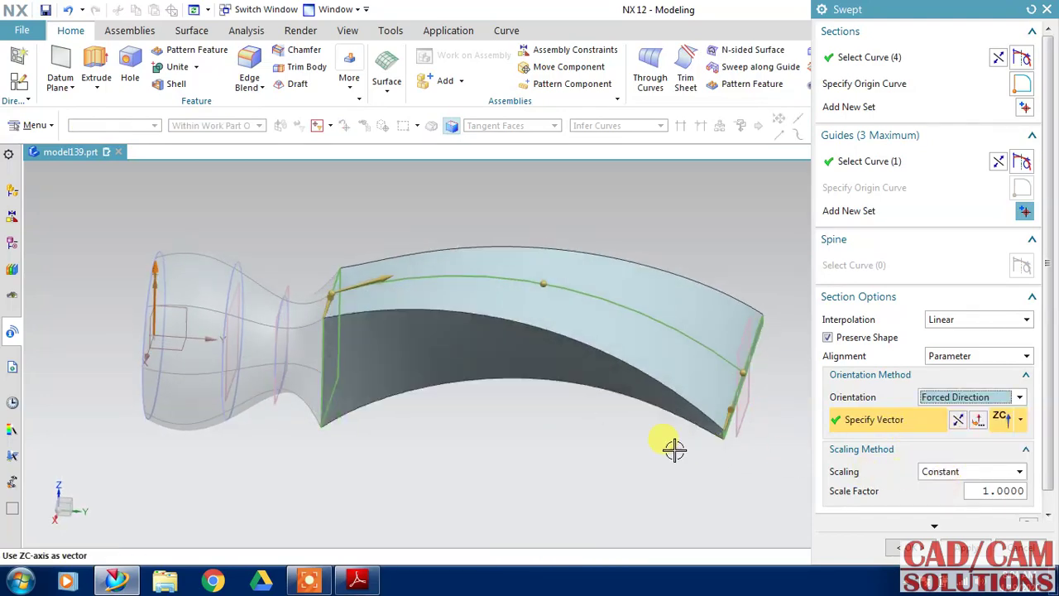
mouse_move(503, 420)
middle_mouse_down()
mouse_move(485, 422)
mouse_move(494, 442)
middle_mouse_up()
Retry Face Normals on the head's rectangular end face, then cancel the sweep.
left_click(981, 400)
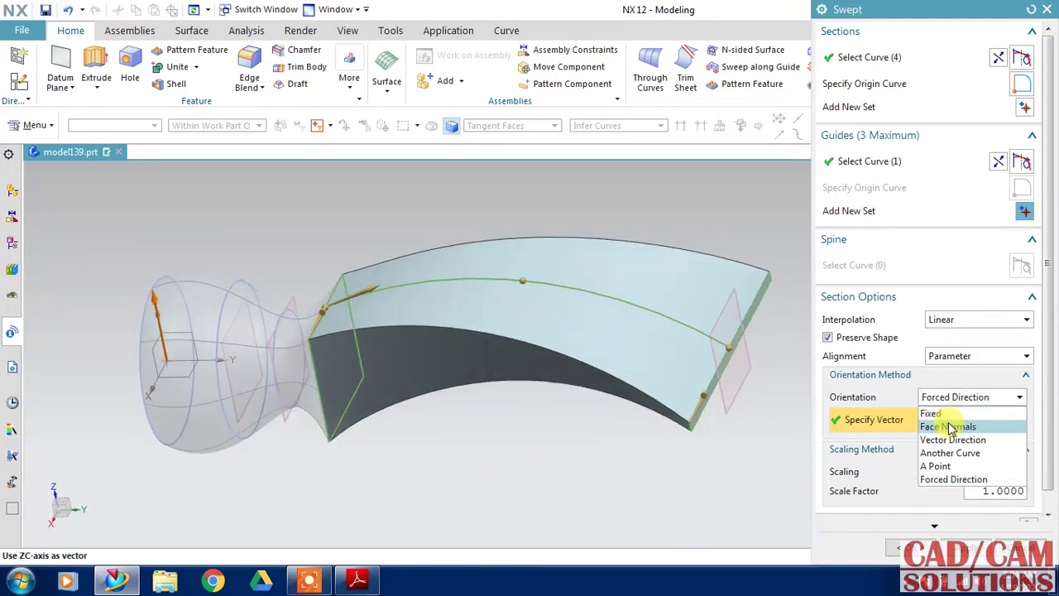
left_click(948, 425)
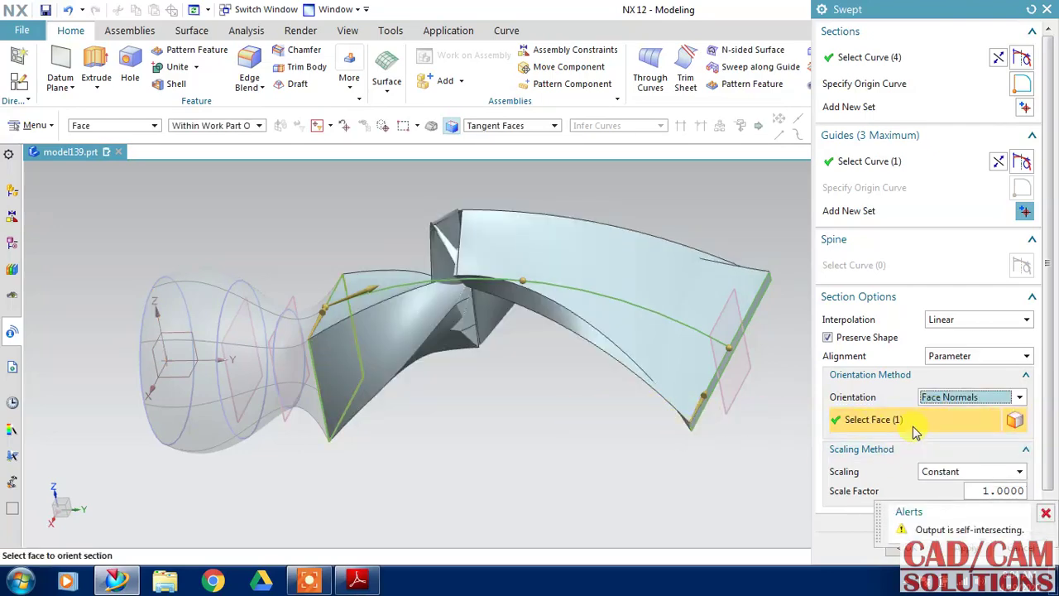
left_click(339, 364, "shift")
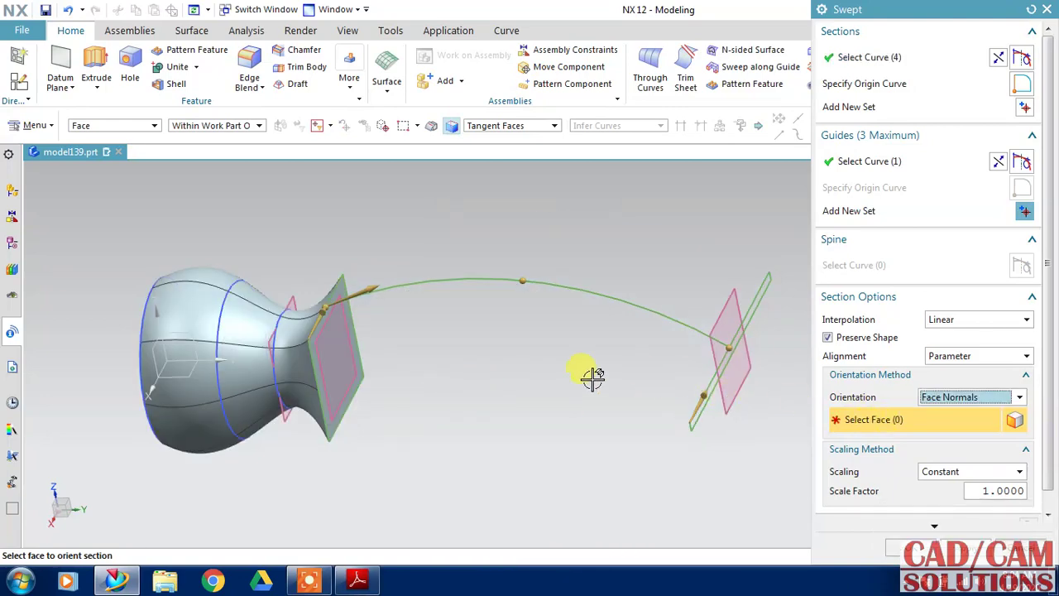
left_click(331, 385)
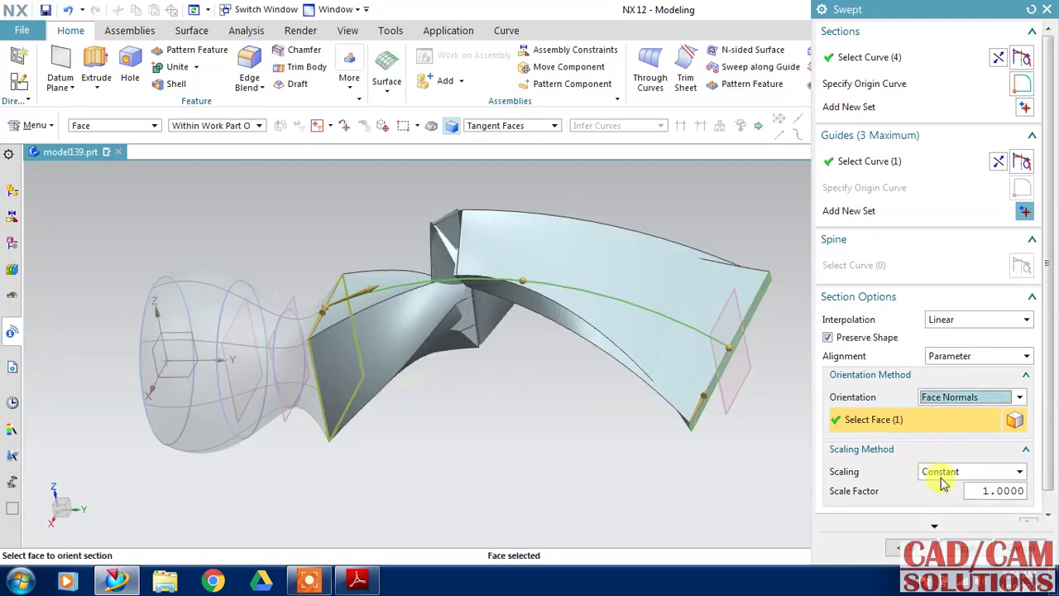
key("Escape")
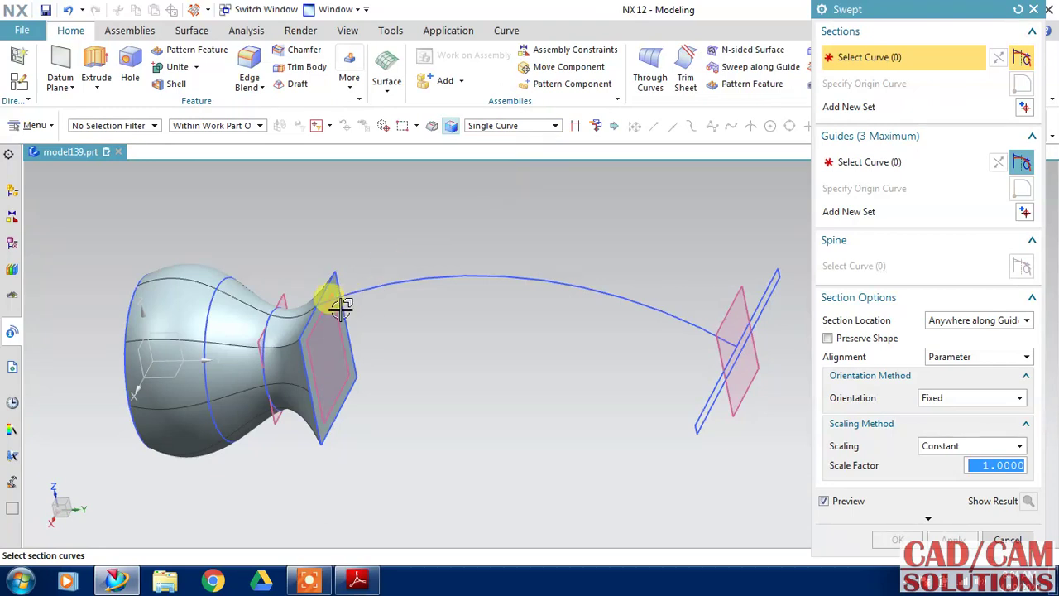
Sweep the claw-tip line along the curved arc to form the claw's top surface.
left_click(303, 327)
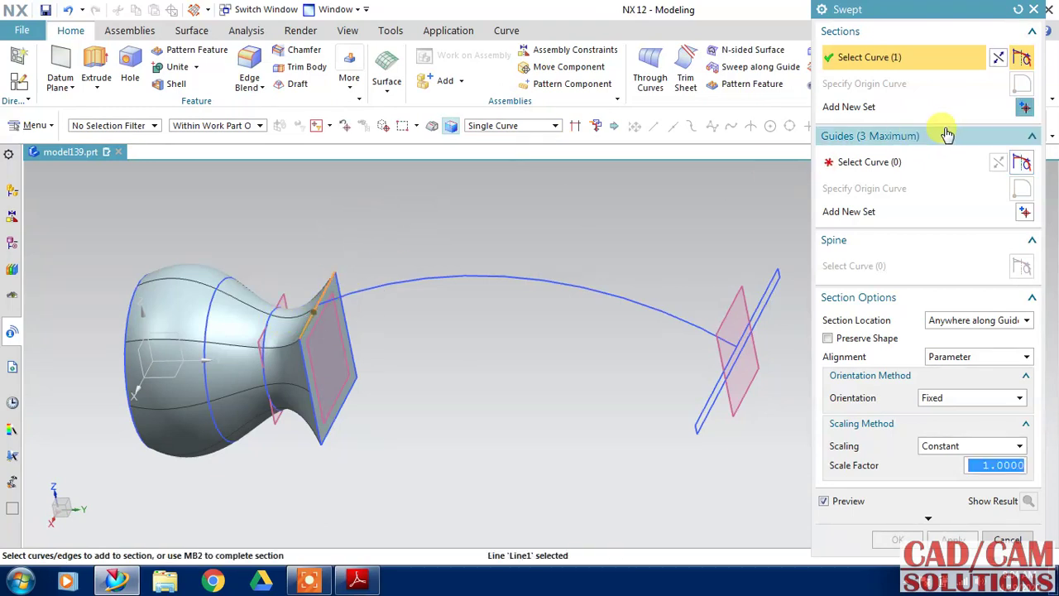
left_click(699, 406)
left_click(905, 165)
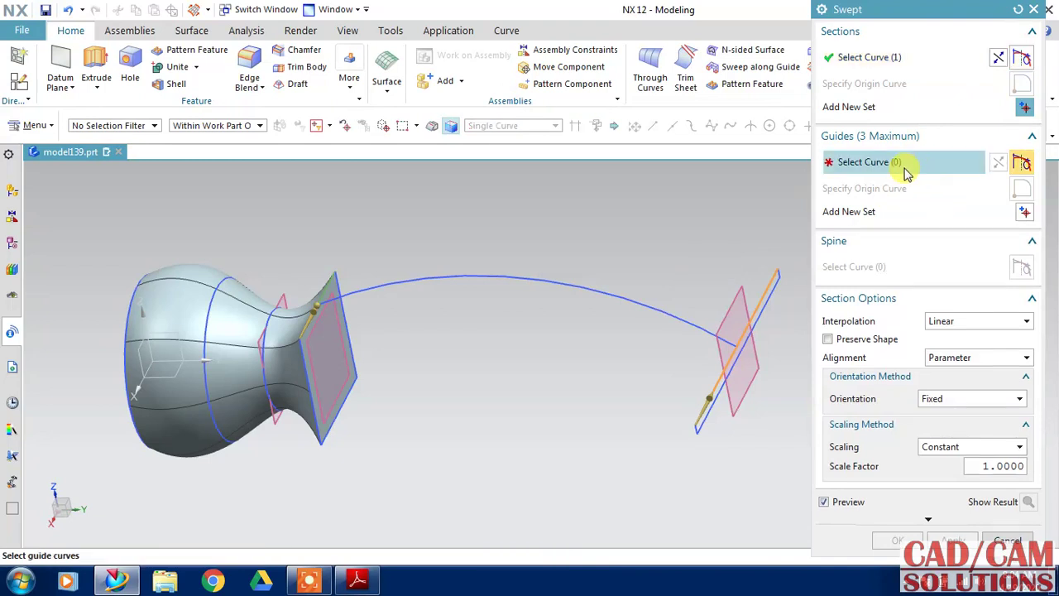
left_click(432, 284)
left_click(952, 539)
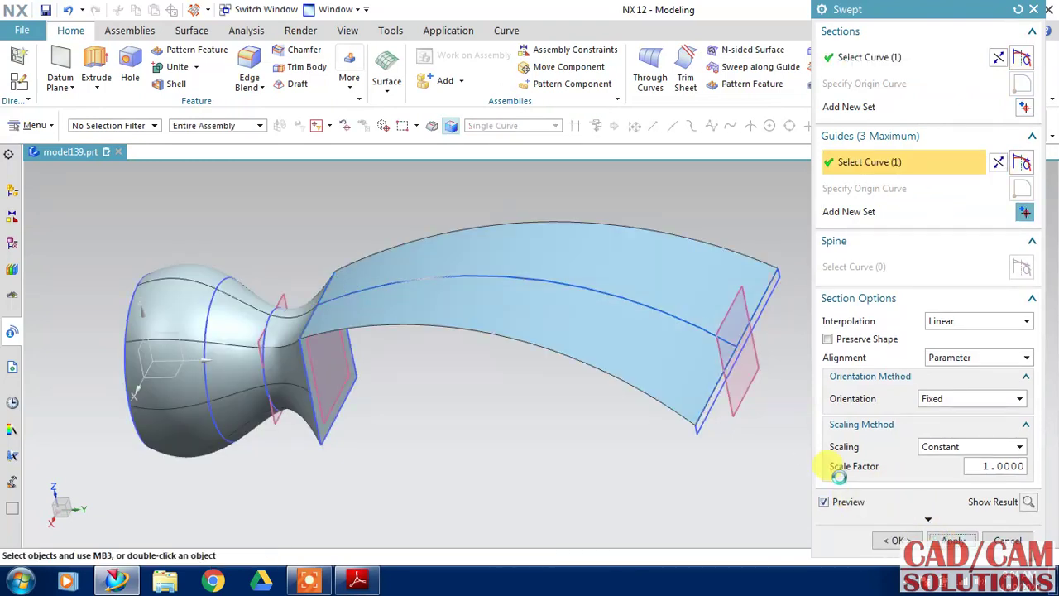
Sweep the lower neck line along the first surface's lower edge for a side face.
left_click(304, 356)
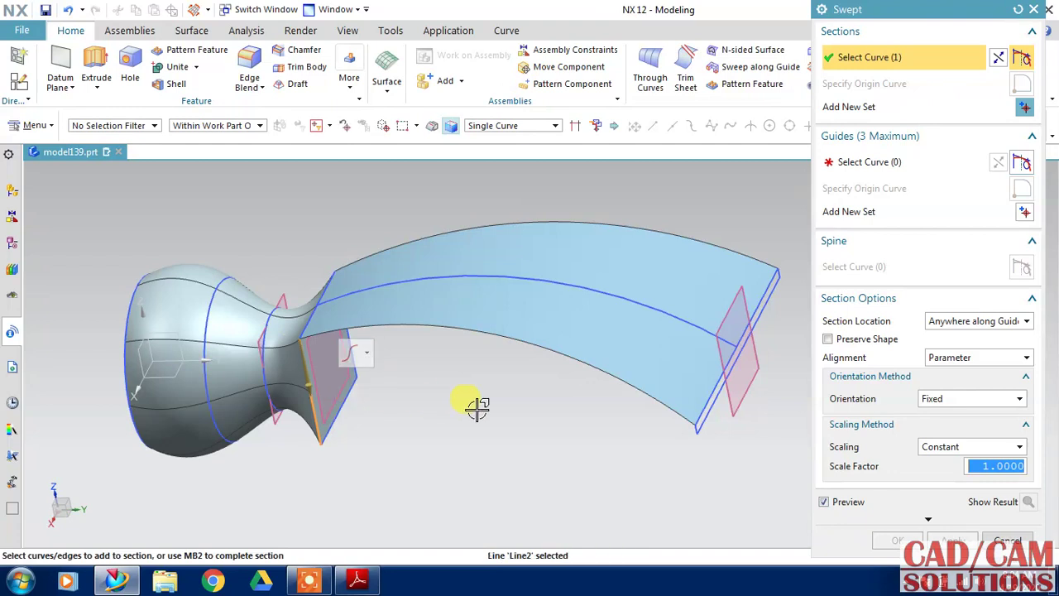
left_click(1023, 110)
left_click(693, 427)
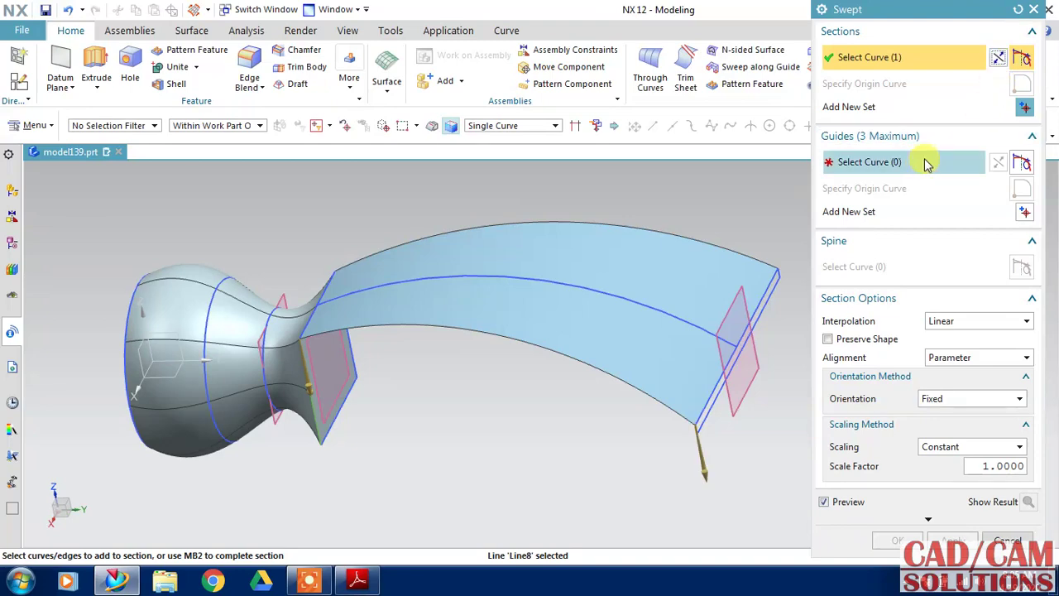
left_click(922, 162)
left_click(573, 358)
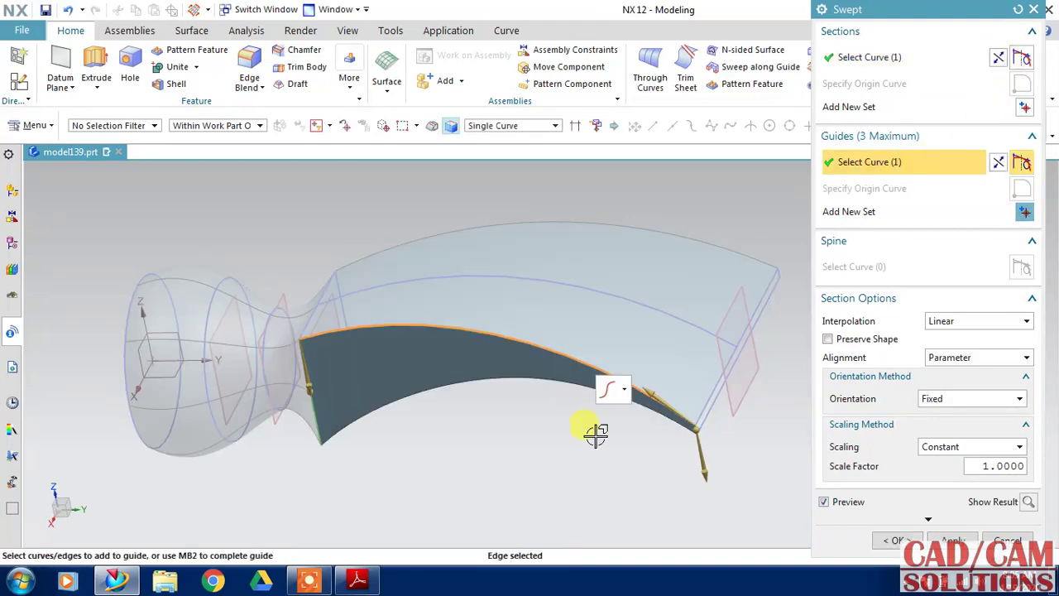
left_click(954, 540)
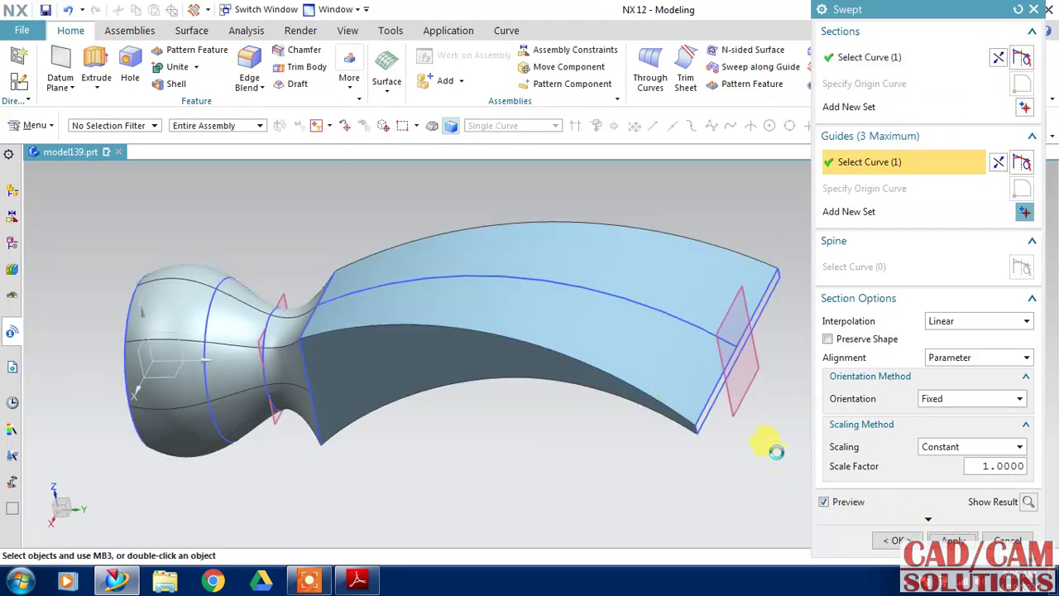
Sweep the neck-side and claw-tip lines along the claw's outer edge for the opposite side face.
middle_click_drag(742, 359, 636, 377)
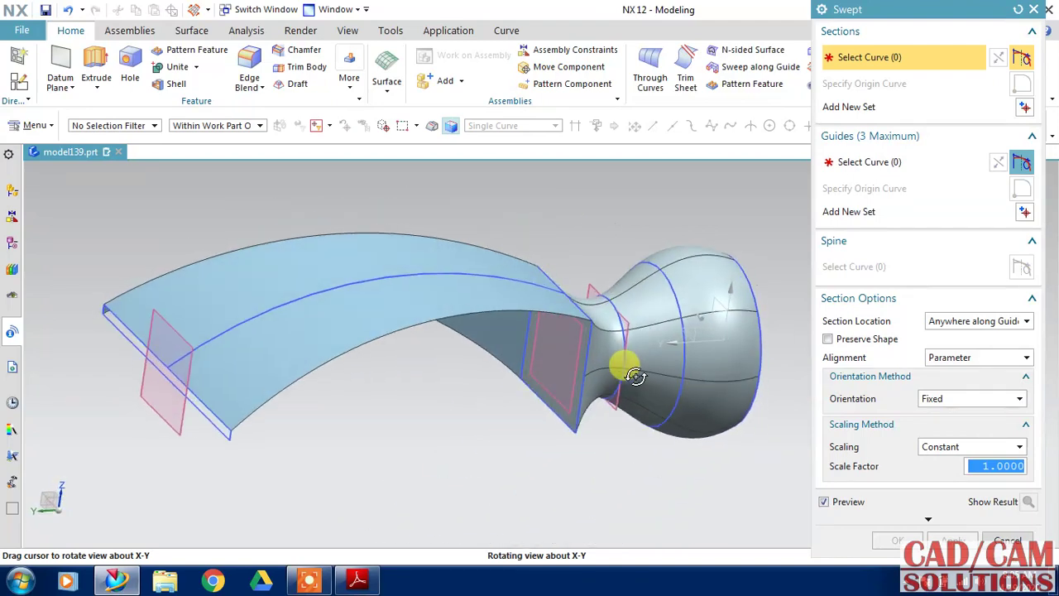
left_click(567, 331)
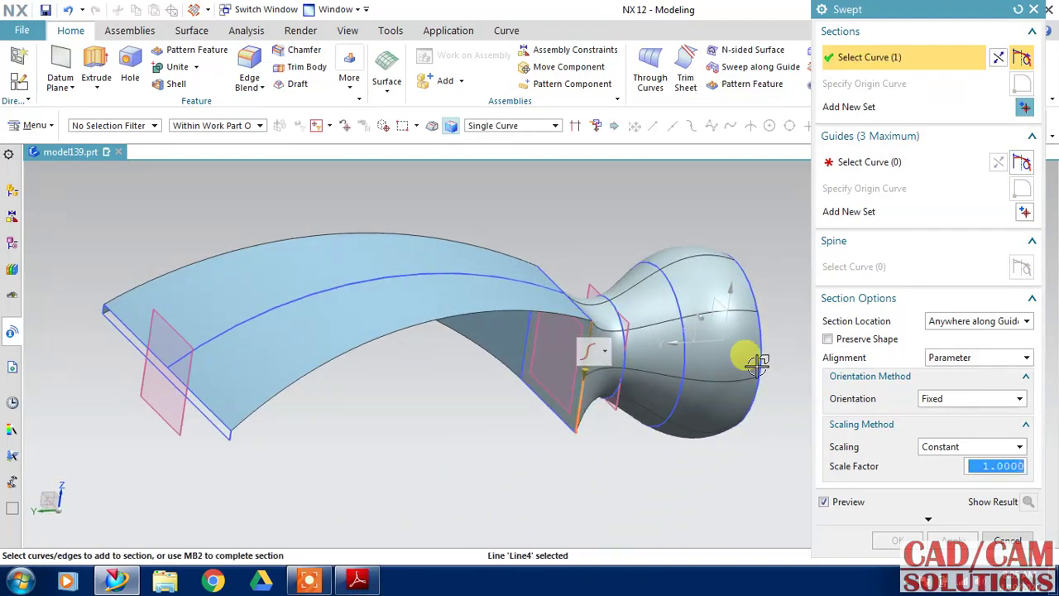
left_click(1025, 107)
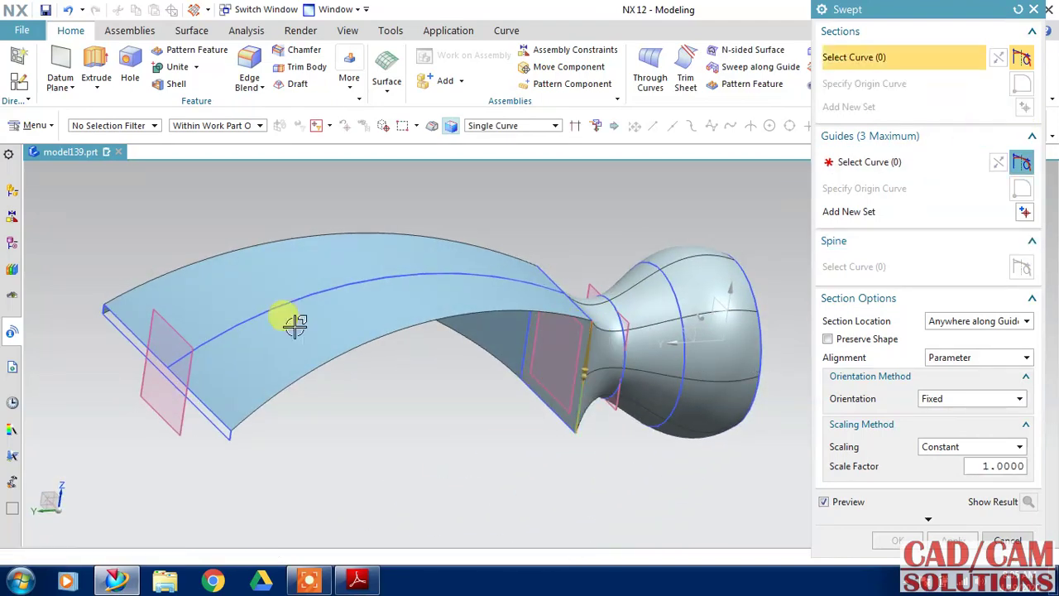
left_click(229, 431)
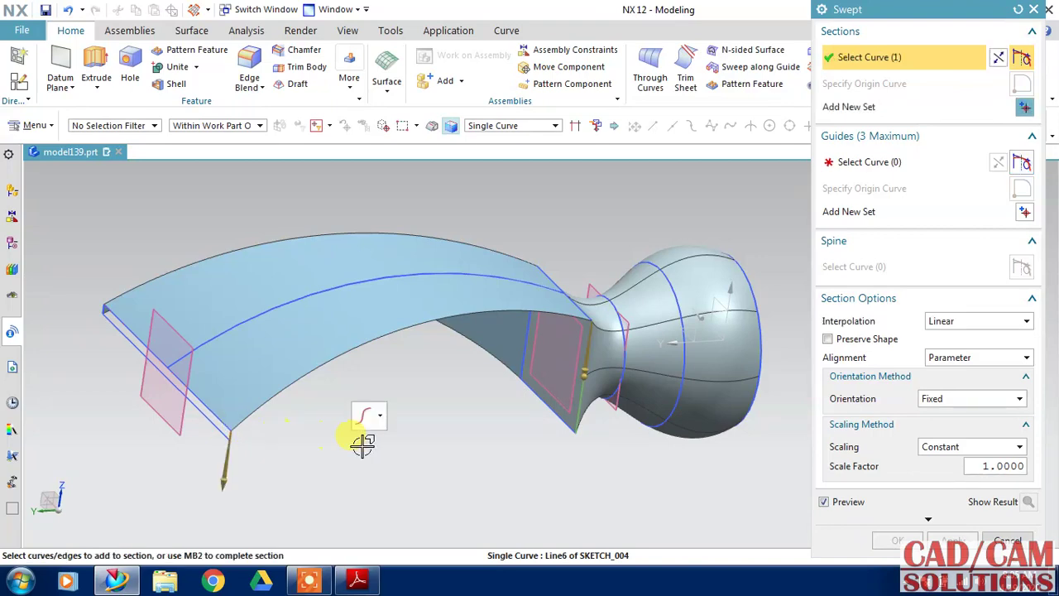
left_click(898, 165)
left_click(509, 314)
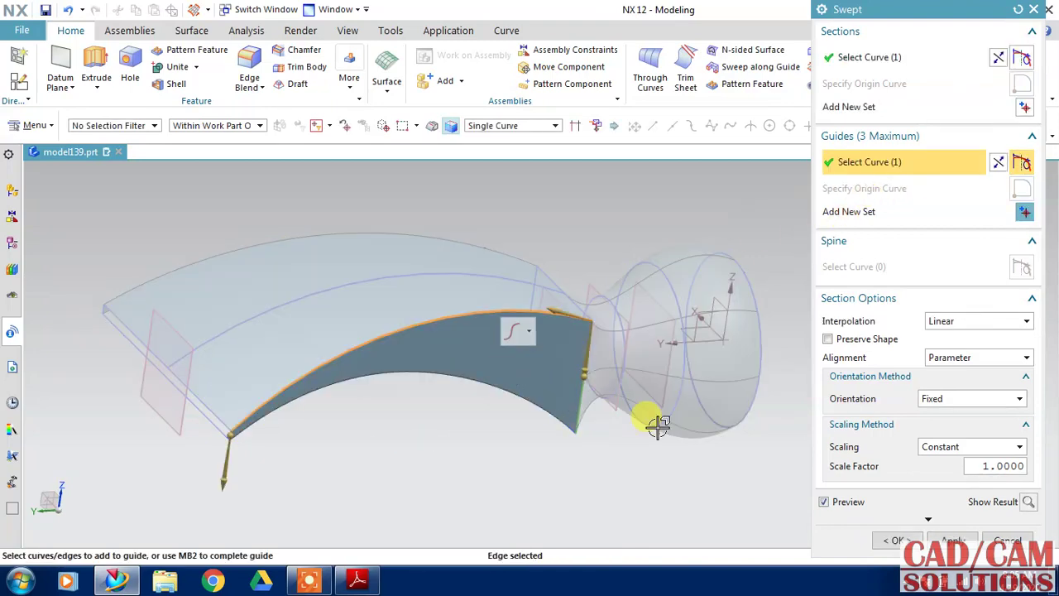
left_click(950, 540)
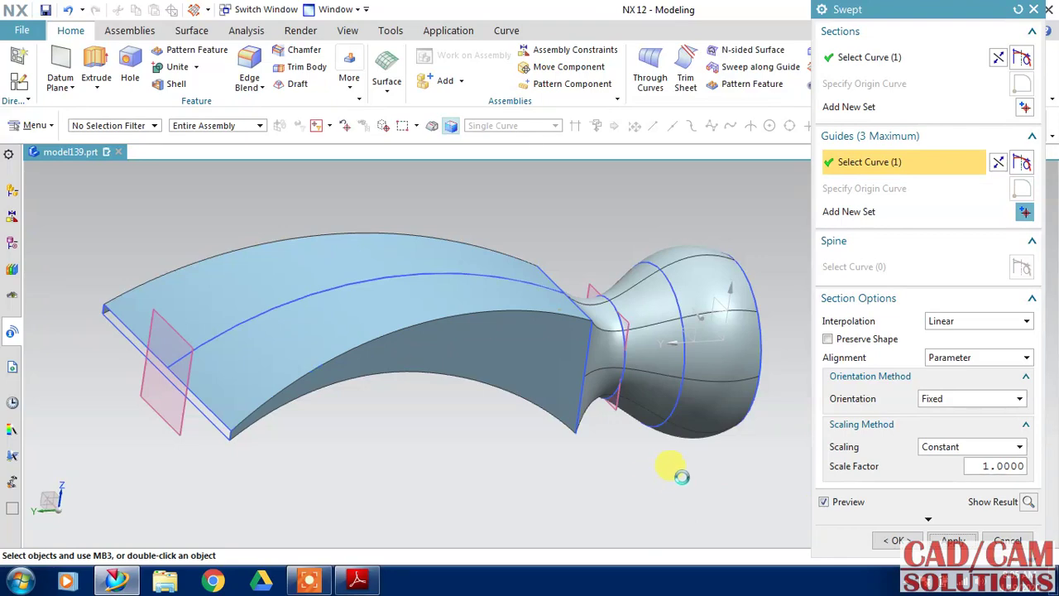
Sweep the claw tip edge along the blade edge to close the claw's open top.
mouse_move(714, 473)
middle_mouse_down()
mouse_move(678, 356)
mouse_move(685, 314)
mouse_move(532, 278)
middle_mouse_up()
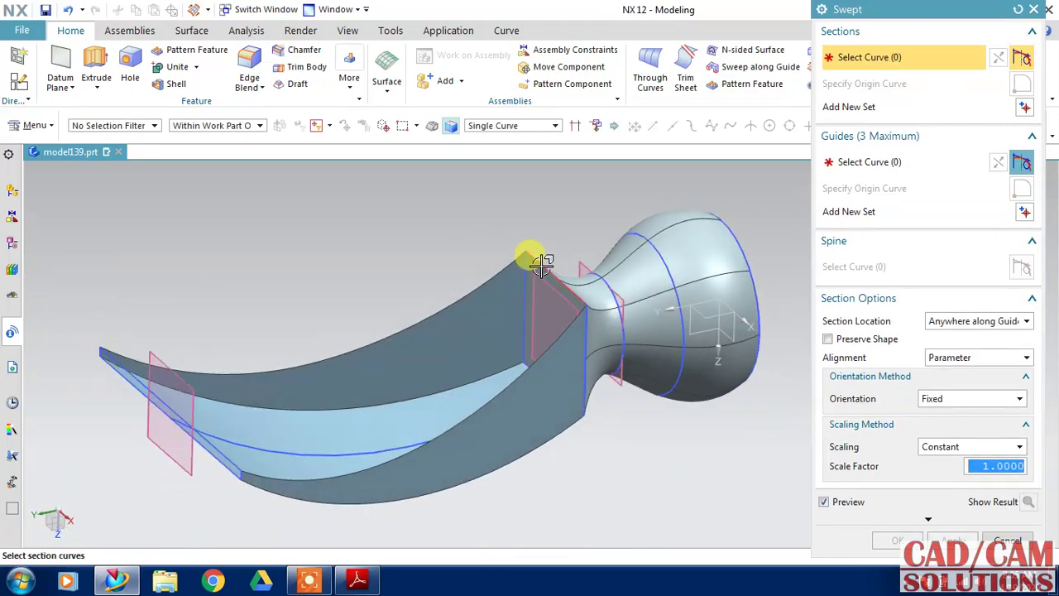
left_click(542, 263)
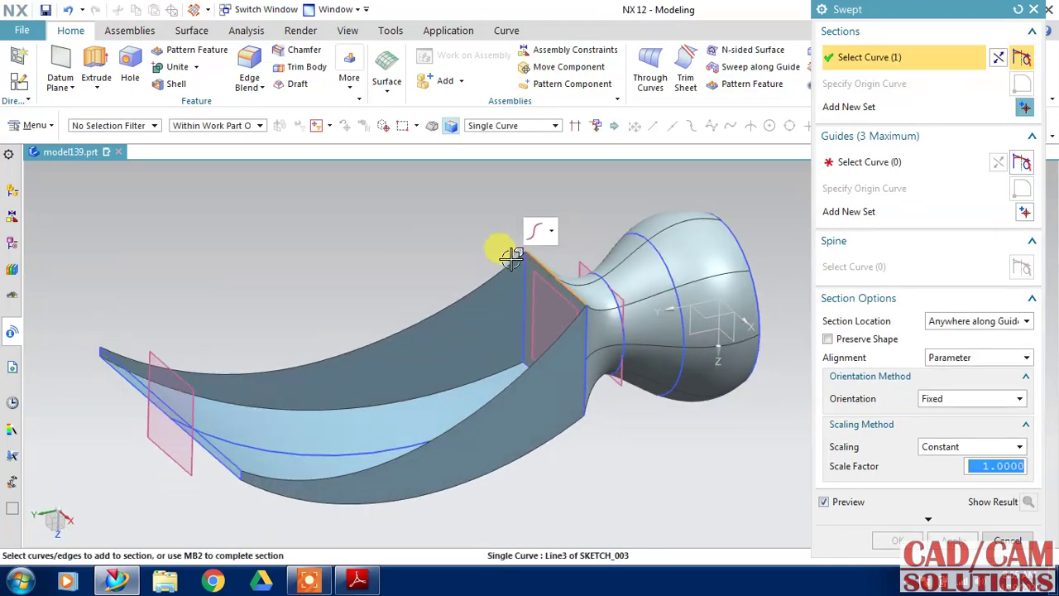
left_click(1026, 108)
left_click(114, 355)
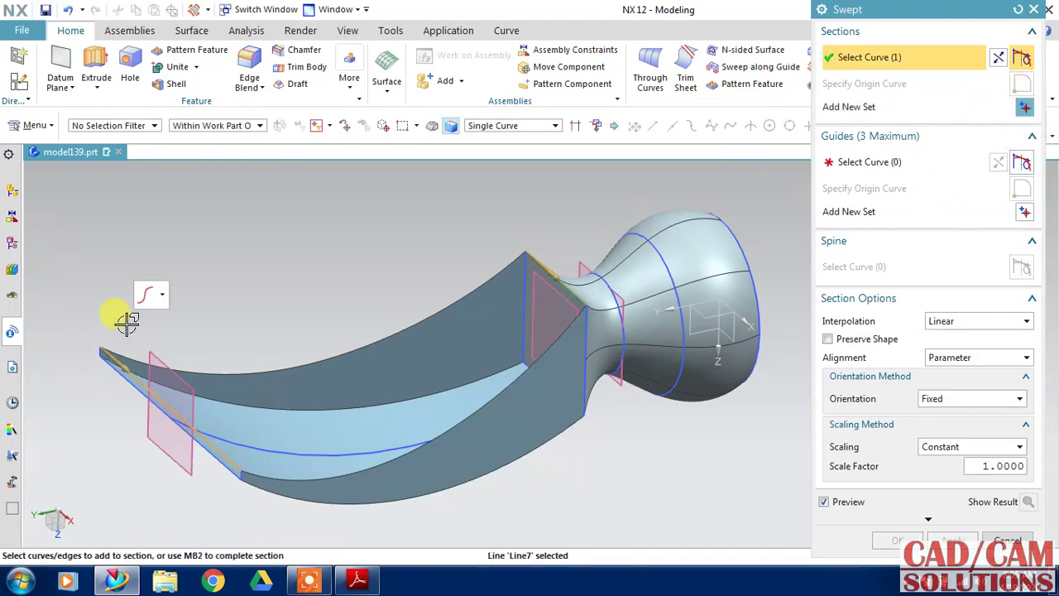
left_click(852, 165)
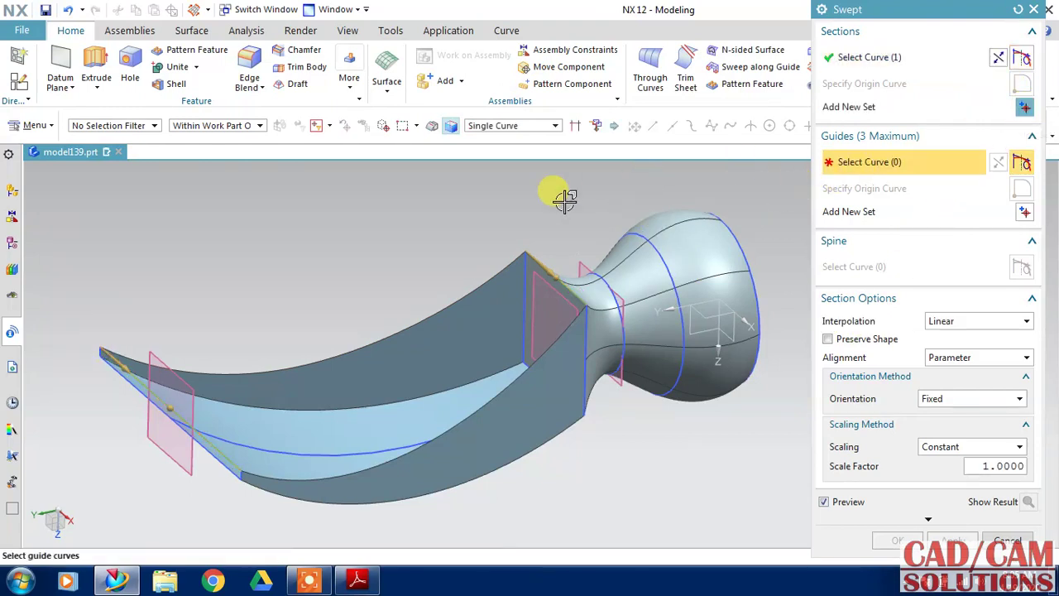
left_click(486, 265)
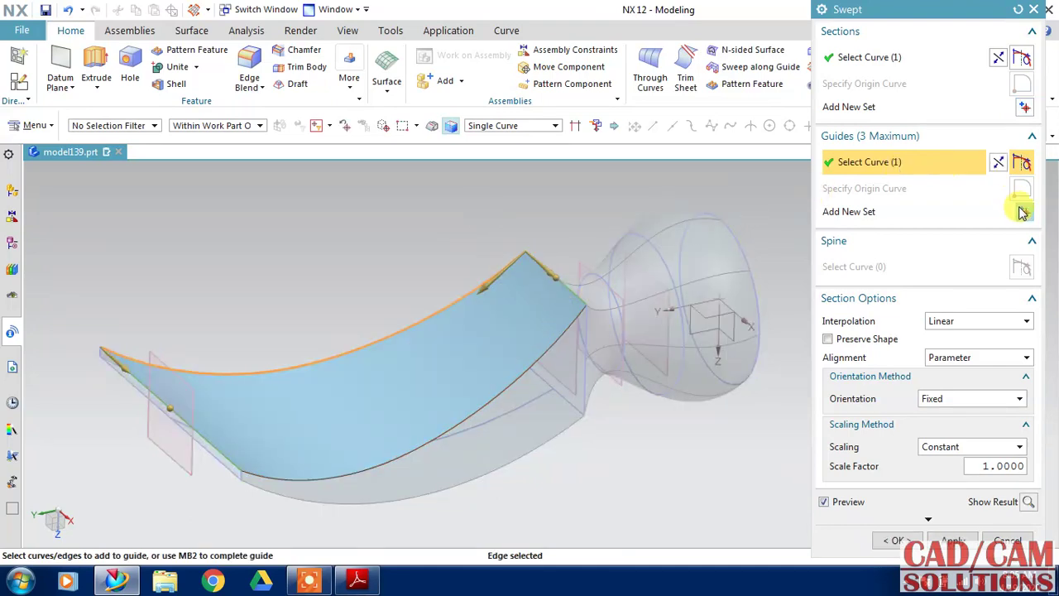
left_click(548, 347)
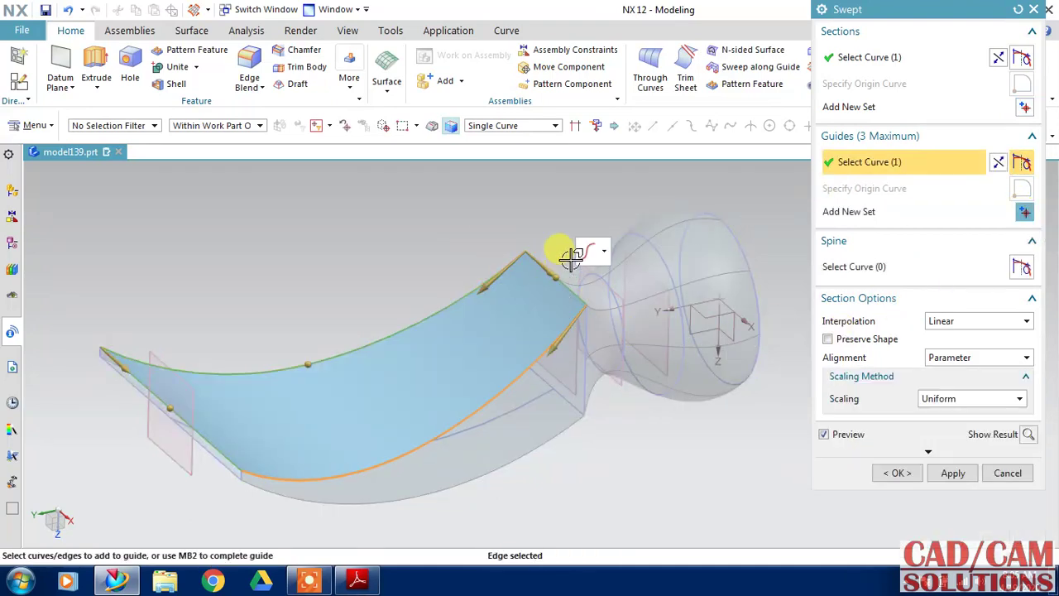
left_click(898, 473)
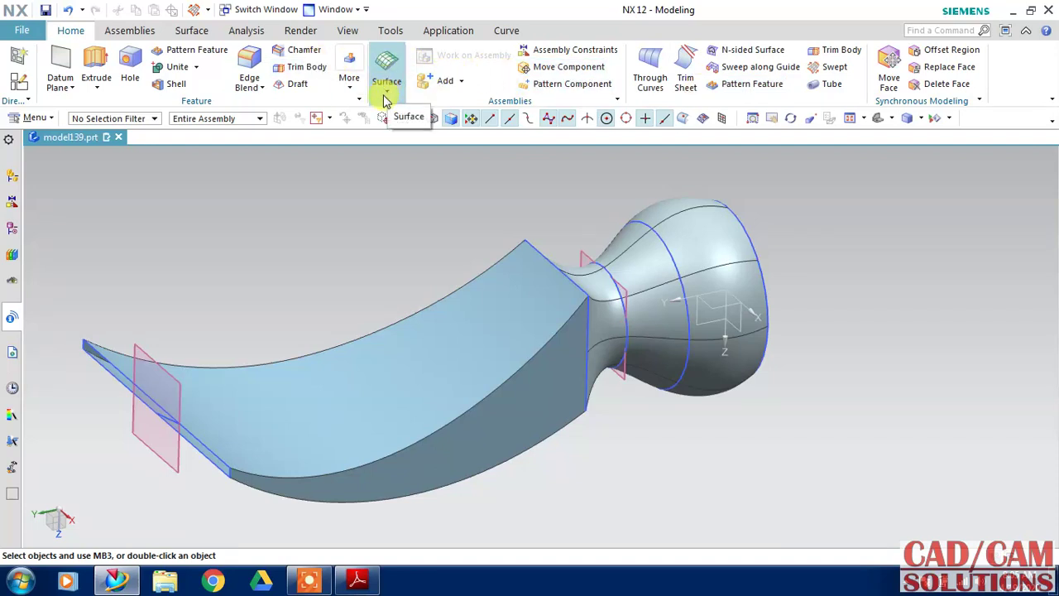
Cap the claw tip with an N-Sided Surface bounded by its connected loop of four edges.
left_click(749, 50)
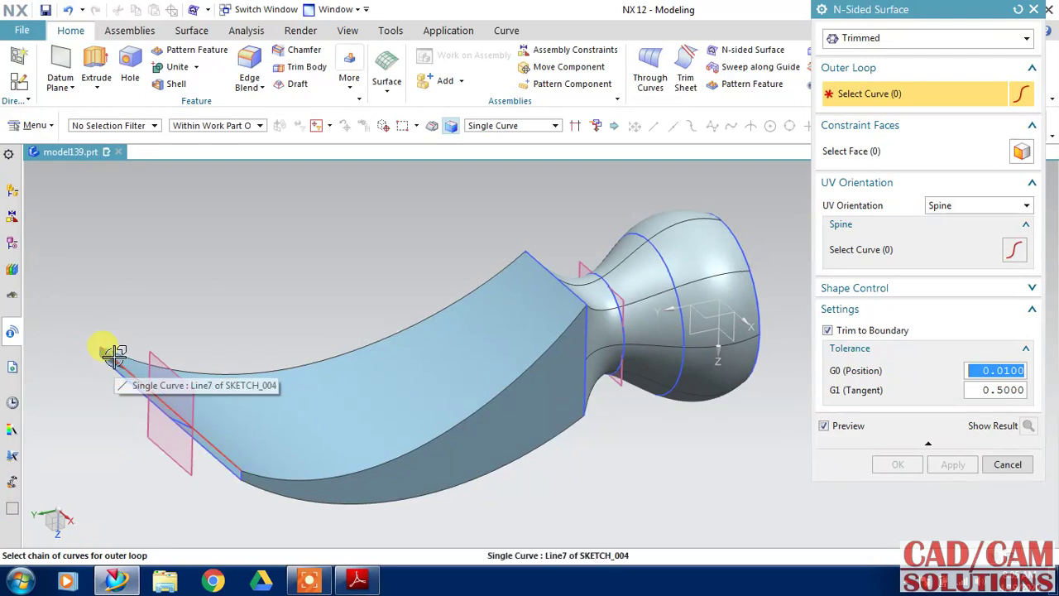
left_click(104, 350)
left_click(131, 324)
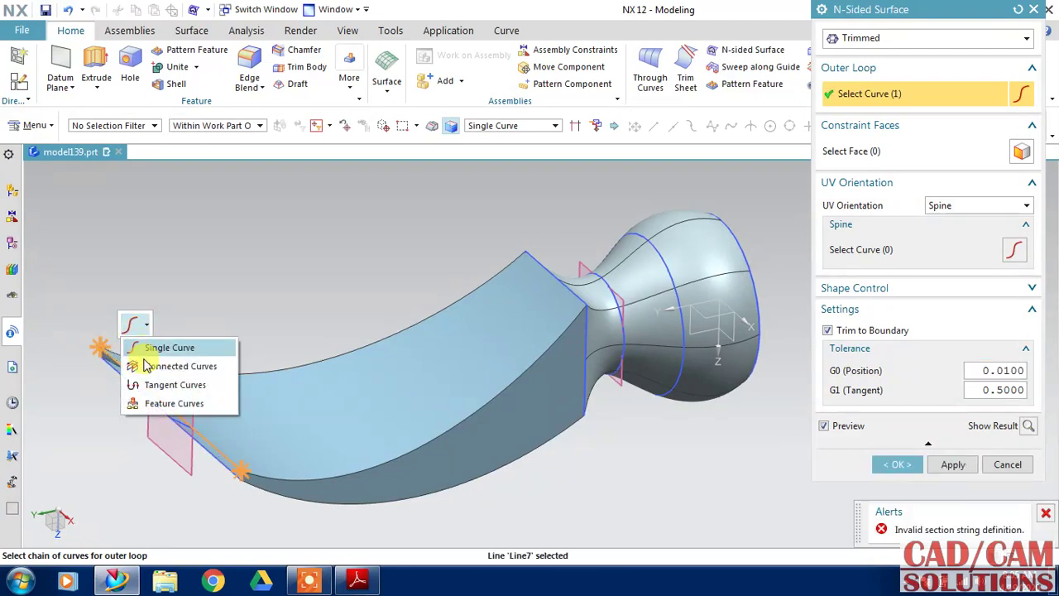
left_click(136, 362)
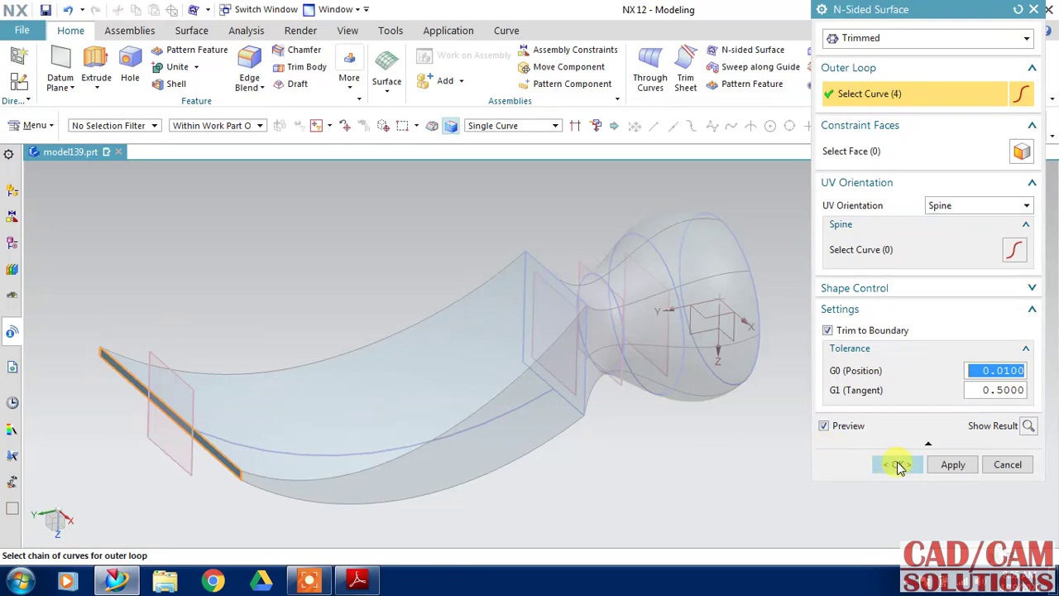
left_click(900, 466)
mouse_move(785, 405)
middle_mouse_down()
mouse_move(811, 348)
mouse_move(772, 398)
mouse_move(643, 355)
mouse_move(667, 359)
middle_mouse_up()
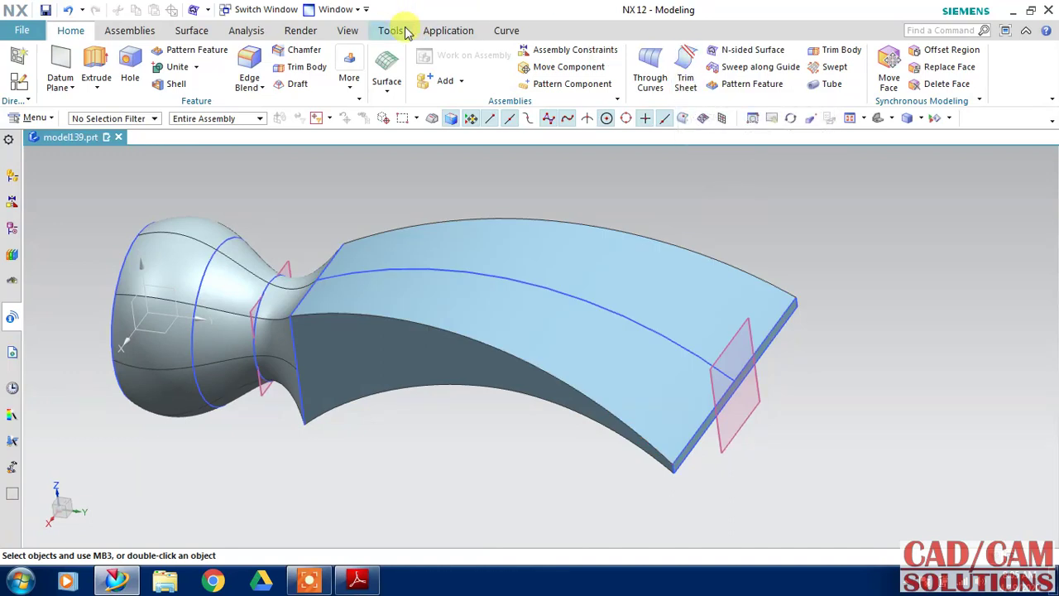
Sew the blade sheet as target with the side strip, lower and arched sheets into a solid body.
left_click(195, 31)
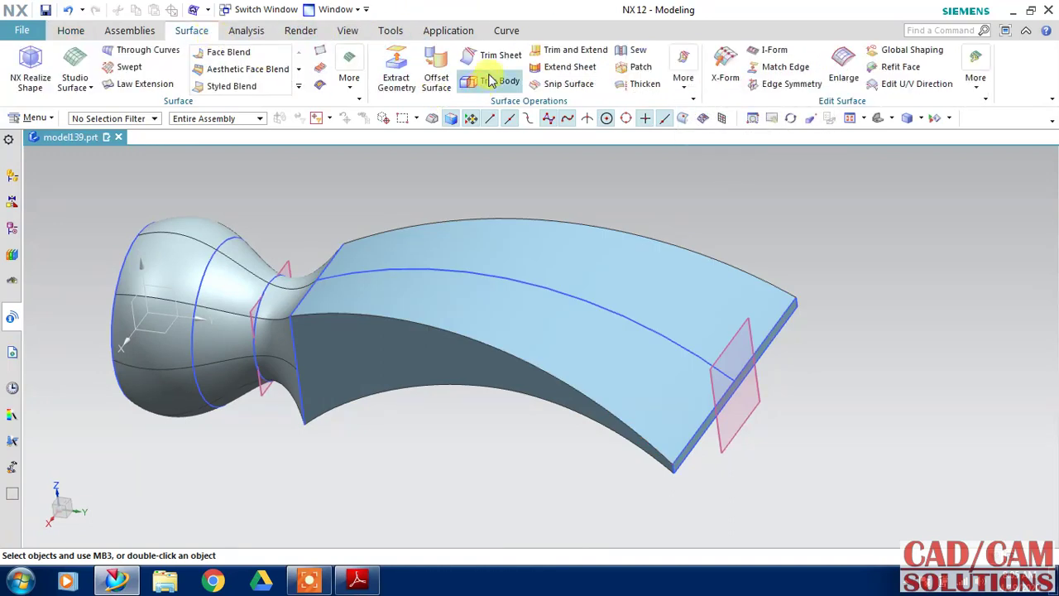
left_click(635, 57)
left_click(610, 264)
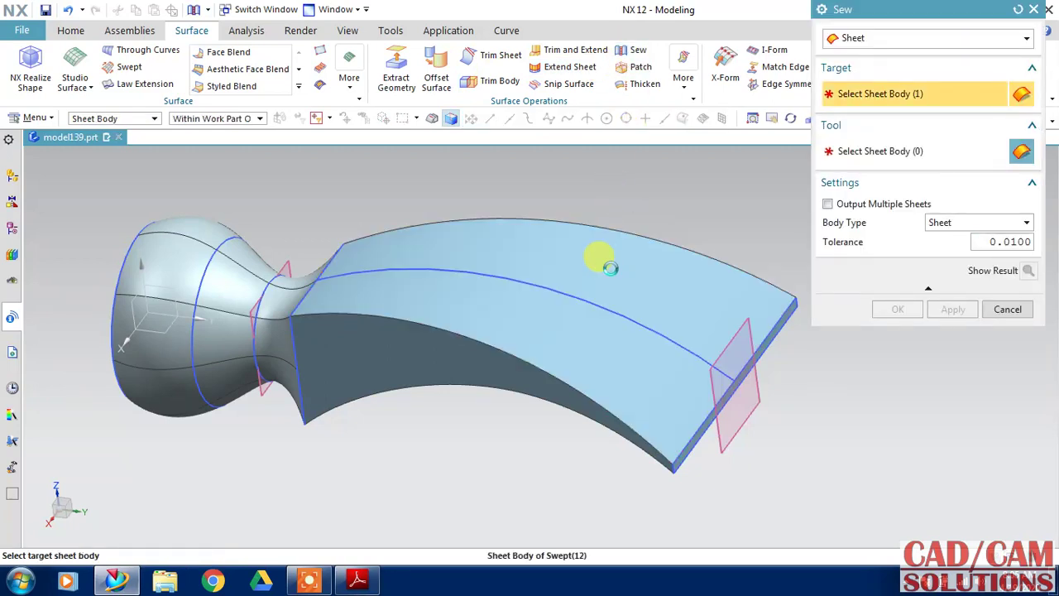
left_click(771, 337)
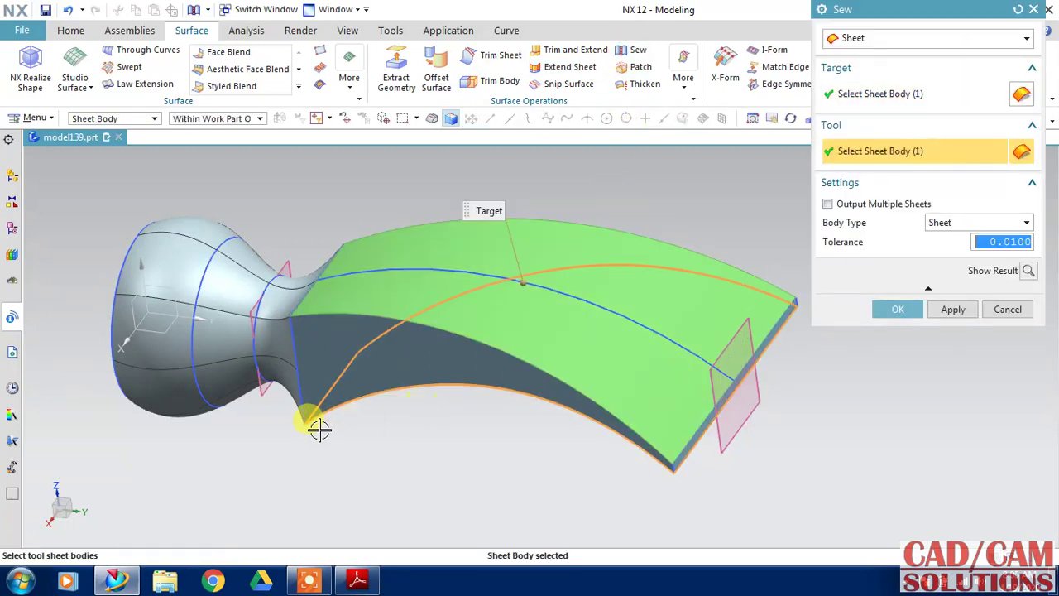
left_click(395, 364)
middle_click_drag(473, 427, 443, 369)
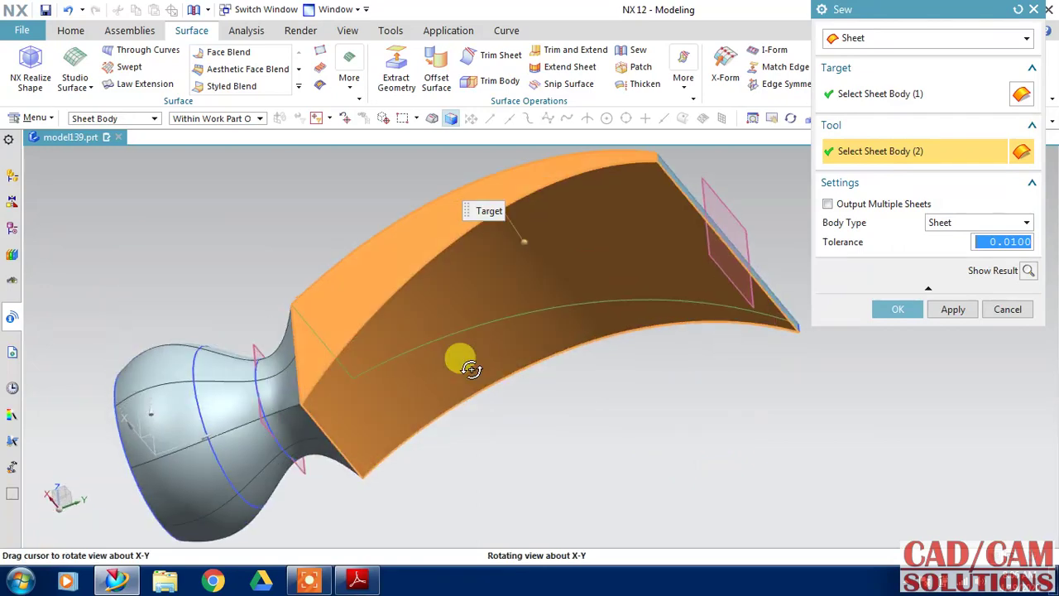
left_click(603, 321)
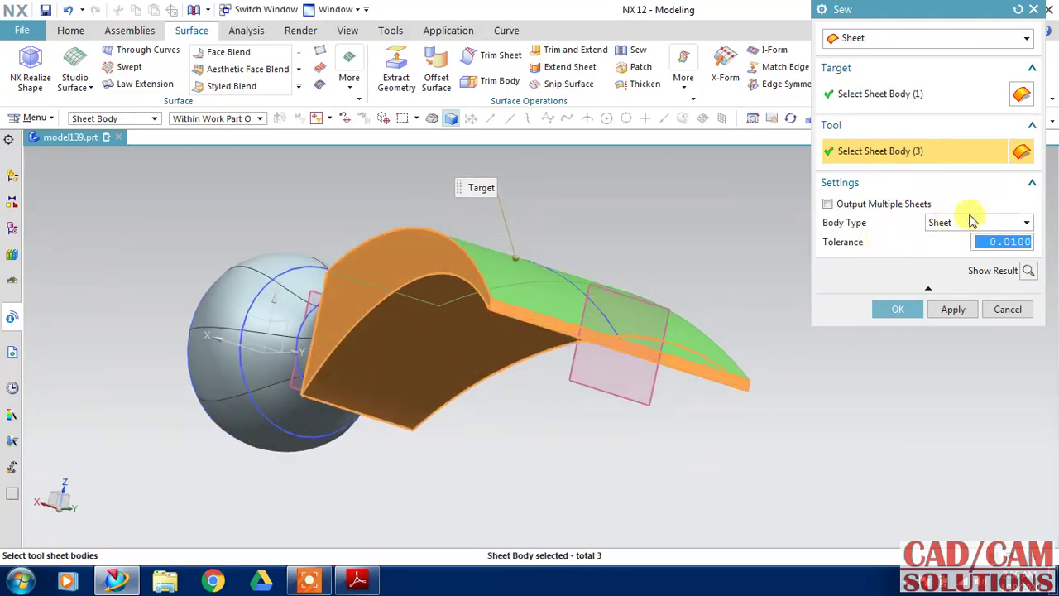
left_click(970, 222)
left_click(952, 235)
left_click(898, 309)
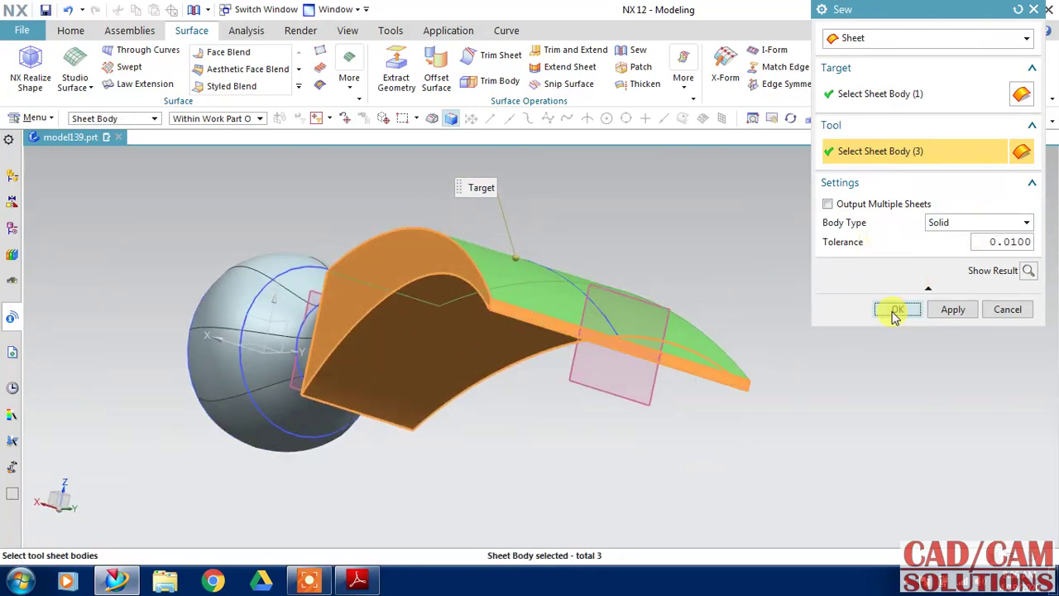
mouse_move(792, 309)
middle_mouse_down()
mouse_move(550, 297)
mouse_move(586, 315)
mouse_move(568, 326)
middle_mouse_up()
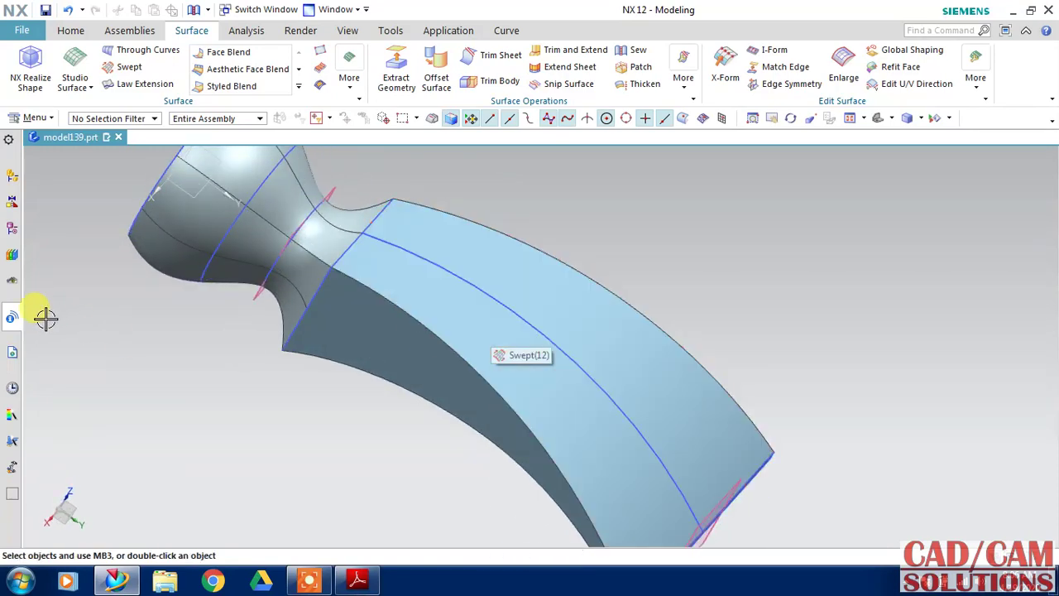
Inspect Sew (17) and N-Sided Surface (16) in the Part Navigator, hiding and then restoring the surface.
left_click(11, 227)
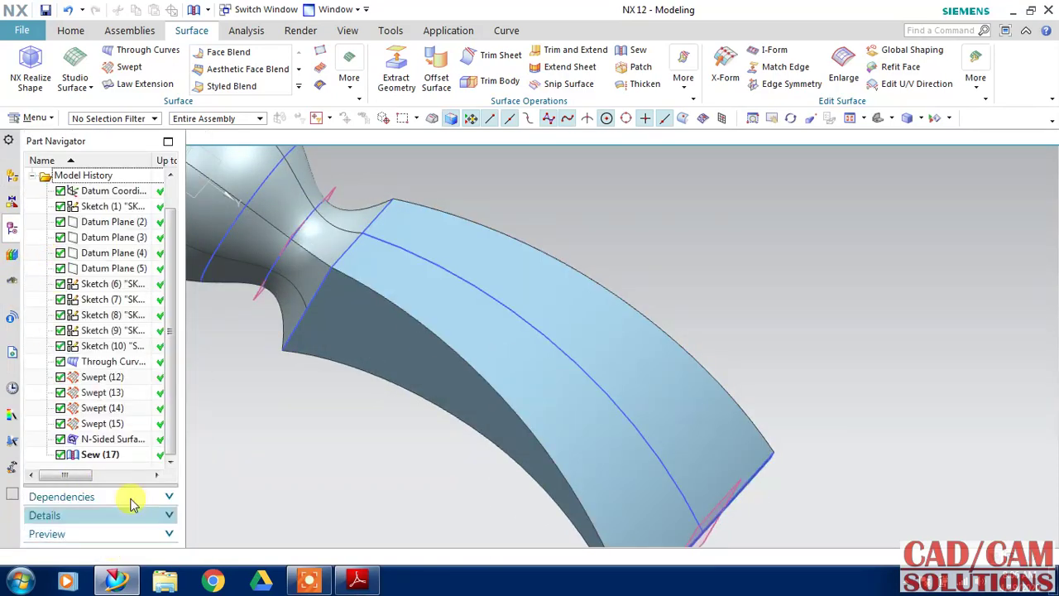
left_click(111, 457)
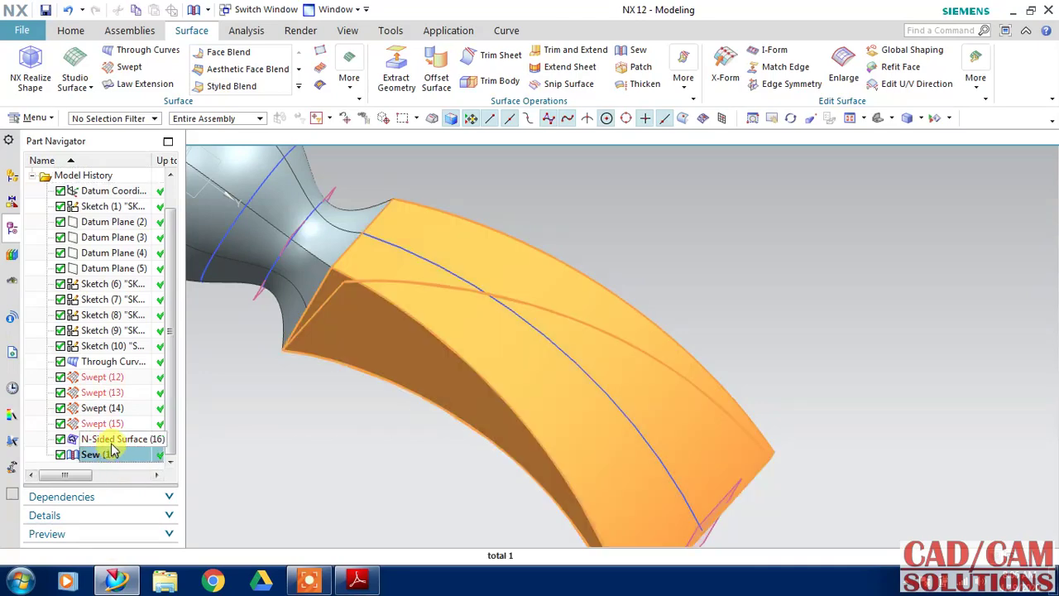
left_click(104, 440)
right_click(103, 440)
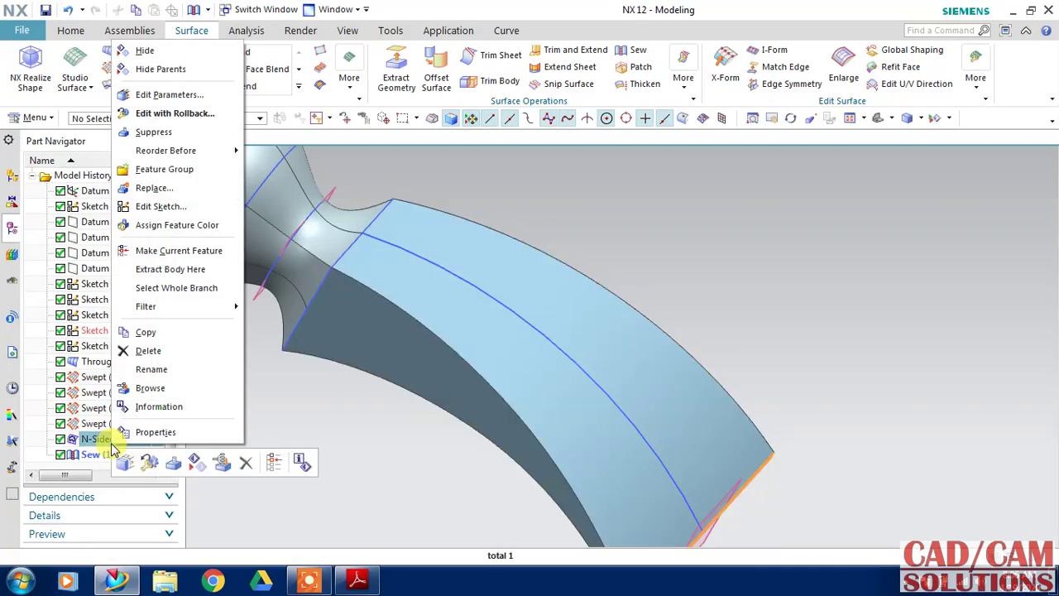
left_click(183, 58)
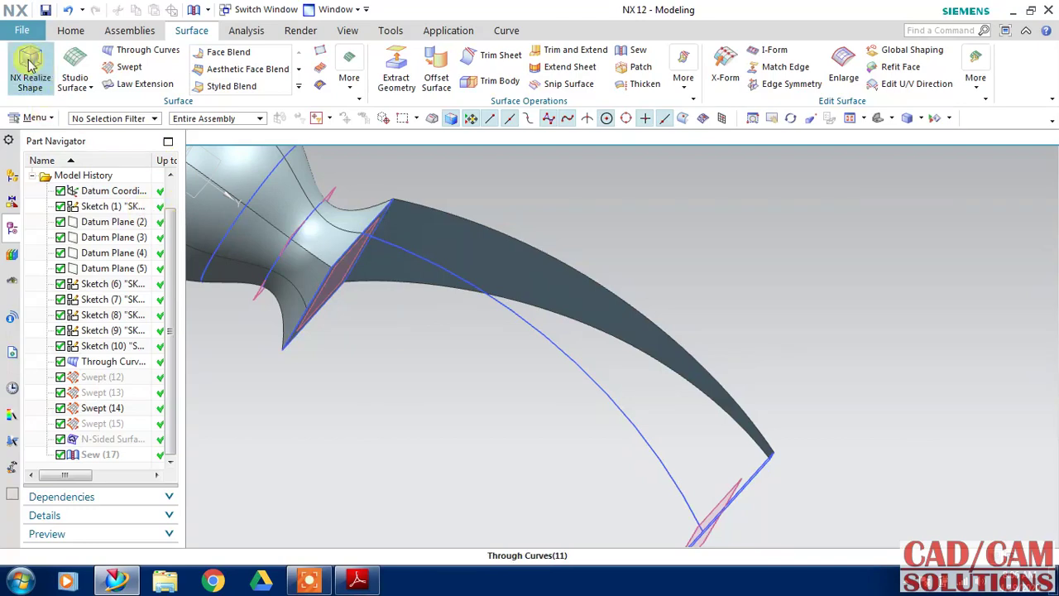
left_click(69, 8)
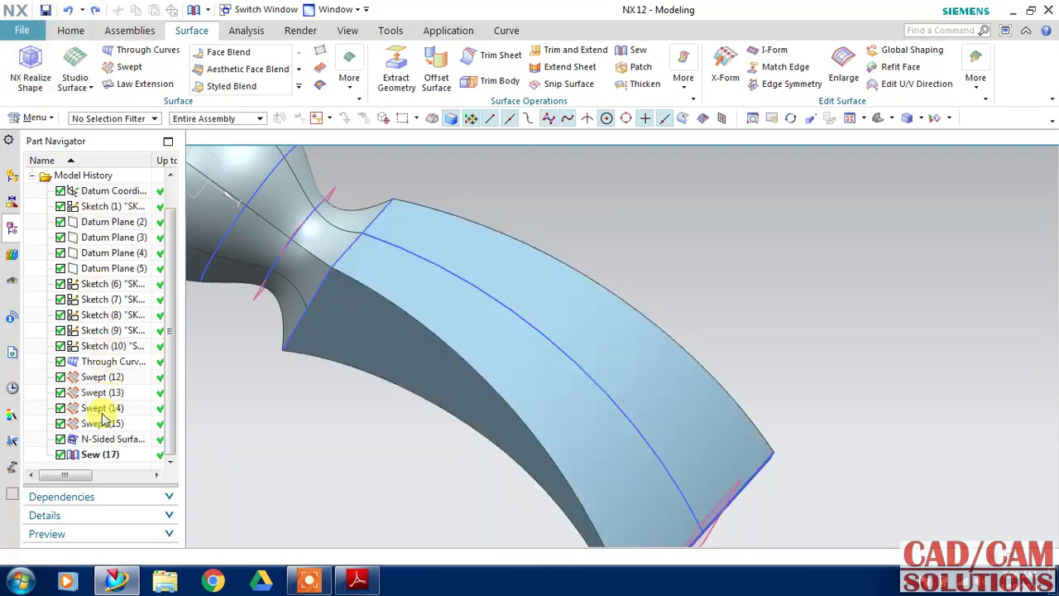
left_click(93, 455)
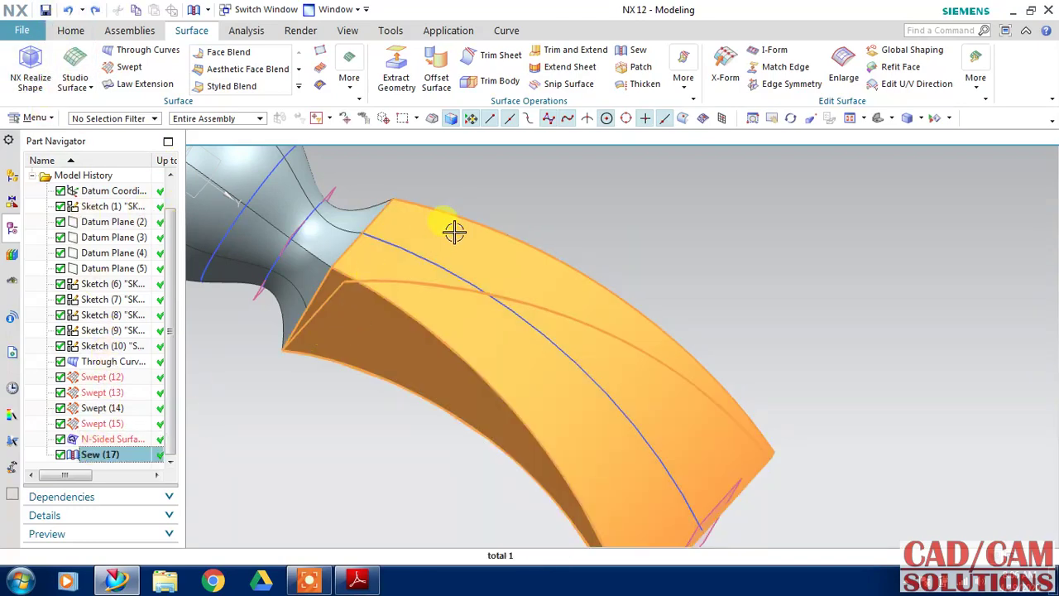
left_click(584, 165)
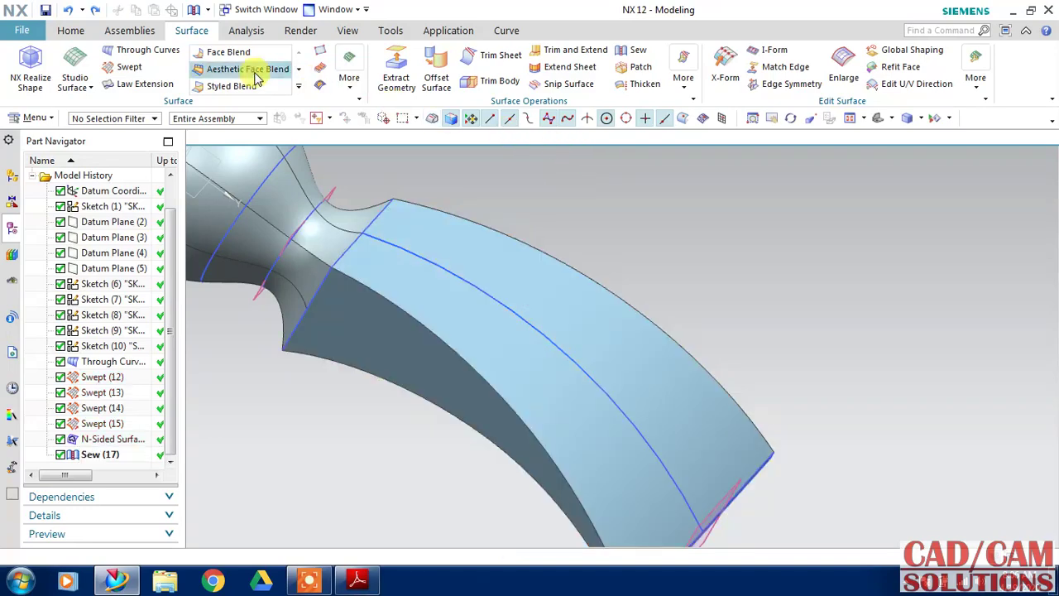
left_click(79, 31)
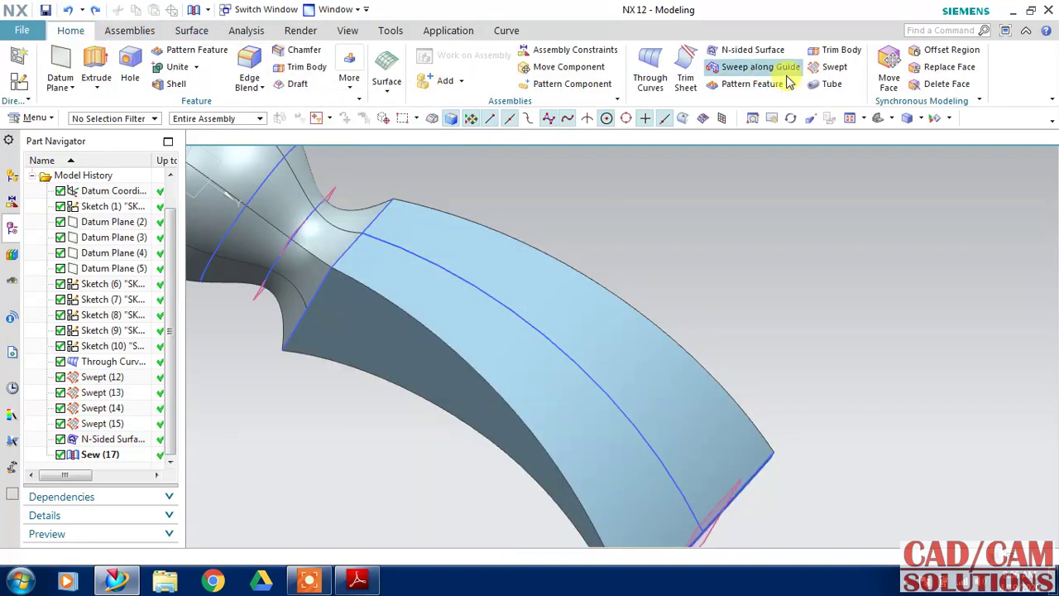
Cap the claw's neck end with another N-Sided Surface from its edge loop, then hide the head surface.
left_click(749, 50)
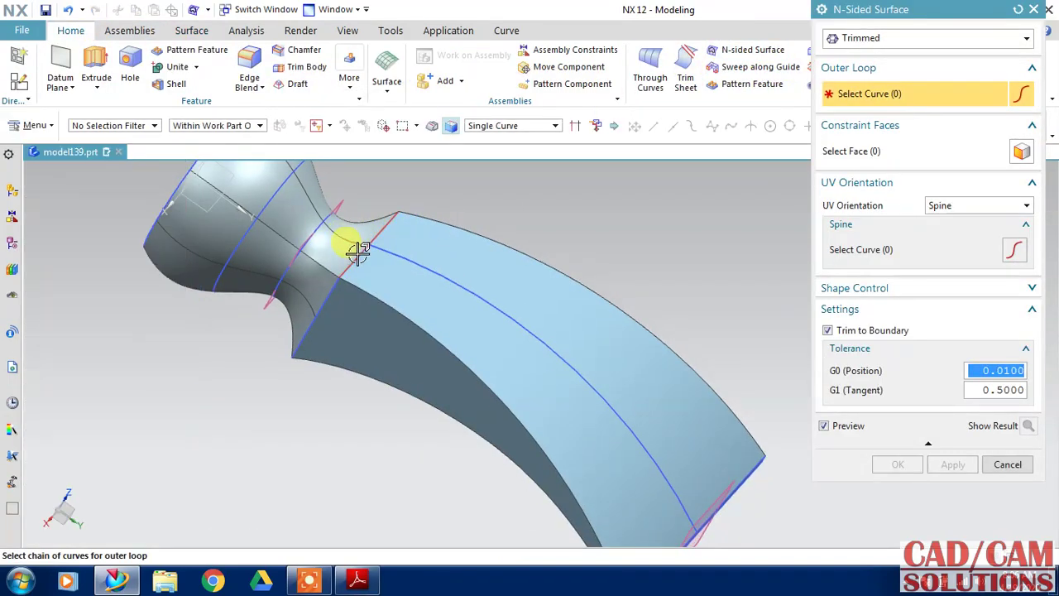
left_click(357, 254)
left_click(439, 200)
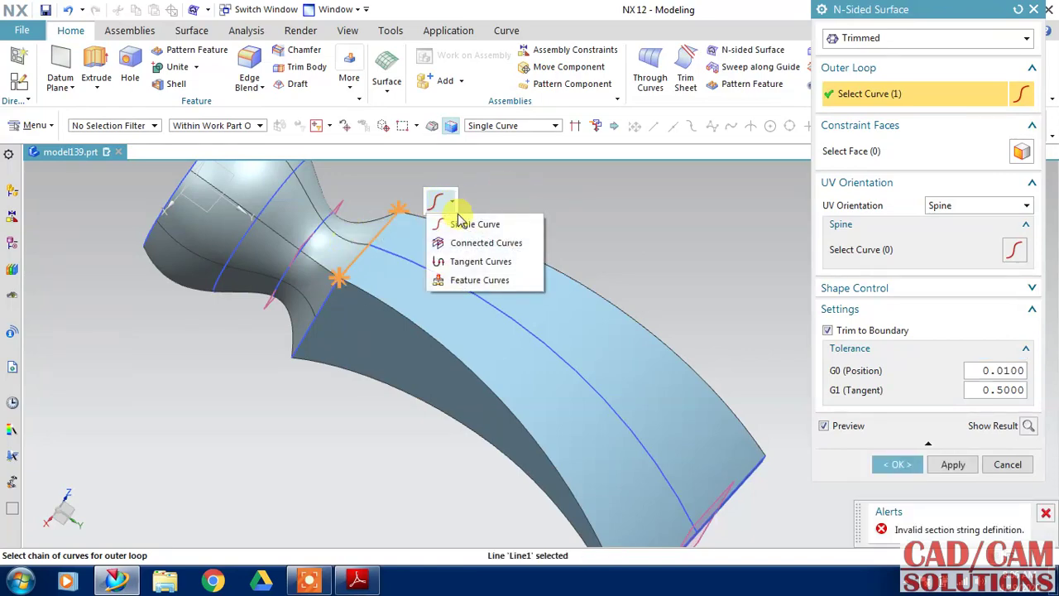
left_click(457, 244)
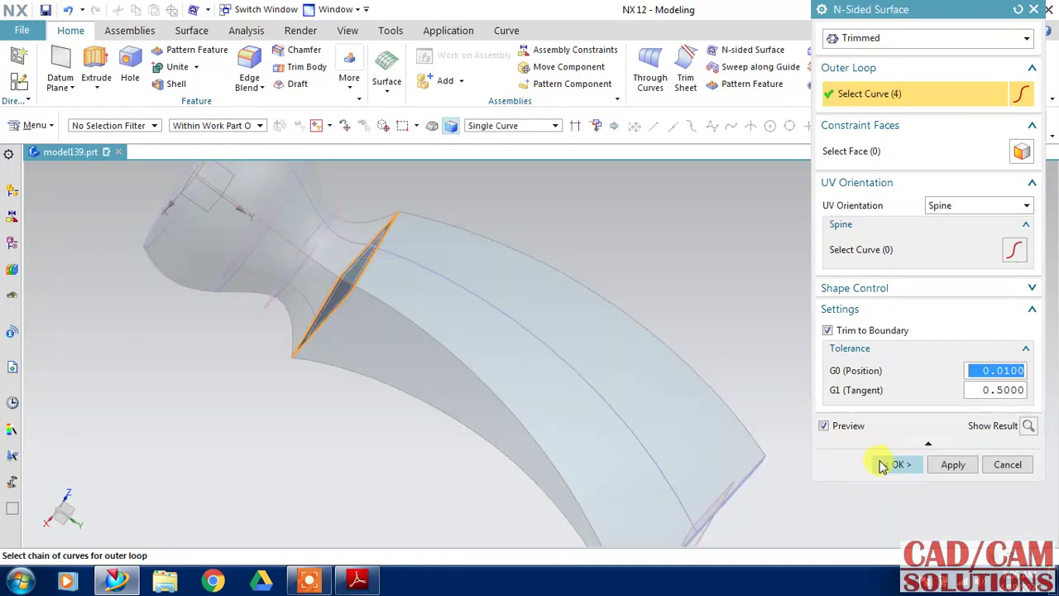
left_click(898, 465)
mouse_move(669, 279)
middle_mouse_down()
mouse_move(651, 255)
mouse_move(696, 256)
middle_mouse_up()
left_click(207, 313)
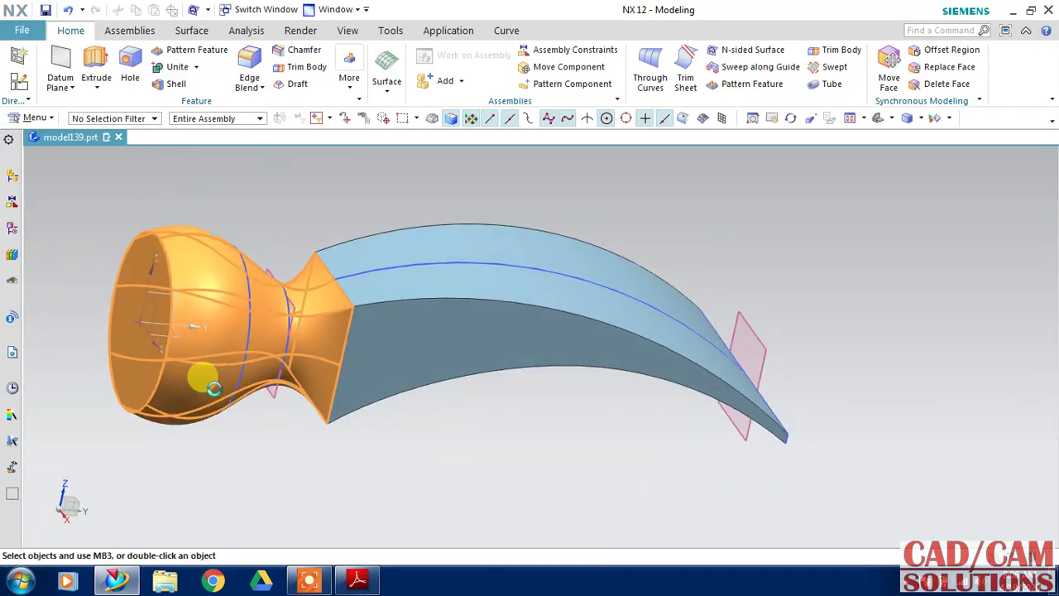
key("ctrl+b")
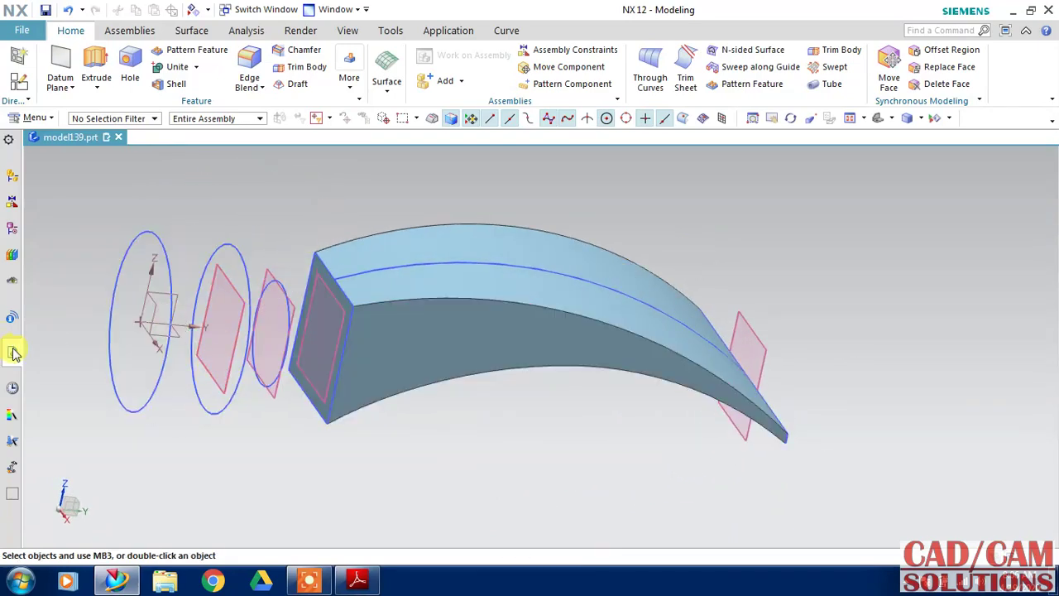
Move the new N-Sided Surface above Sew in the history and add the end-face sheet to the sew.
left_click(12, 352)
left_click(12, 232)
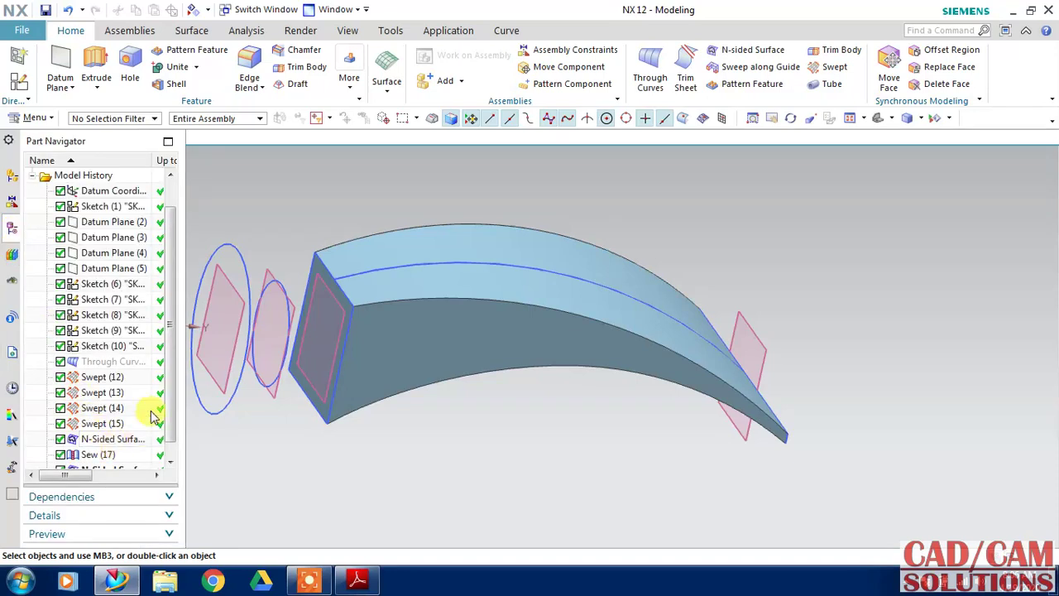
scroll(144, 431, "down", 1)
left_click_drag(109, 458, 114, 439)
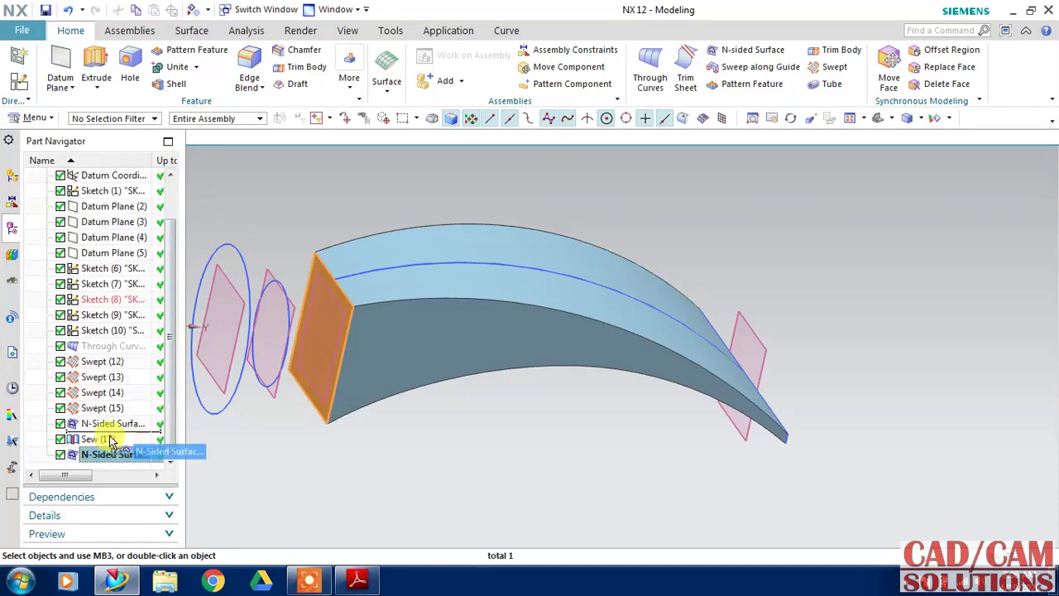
double_click(98, 456)
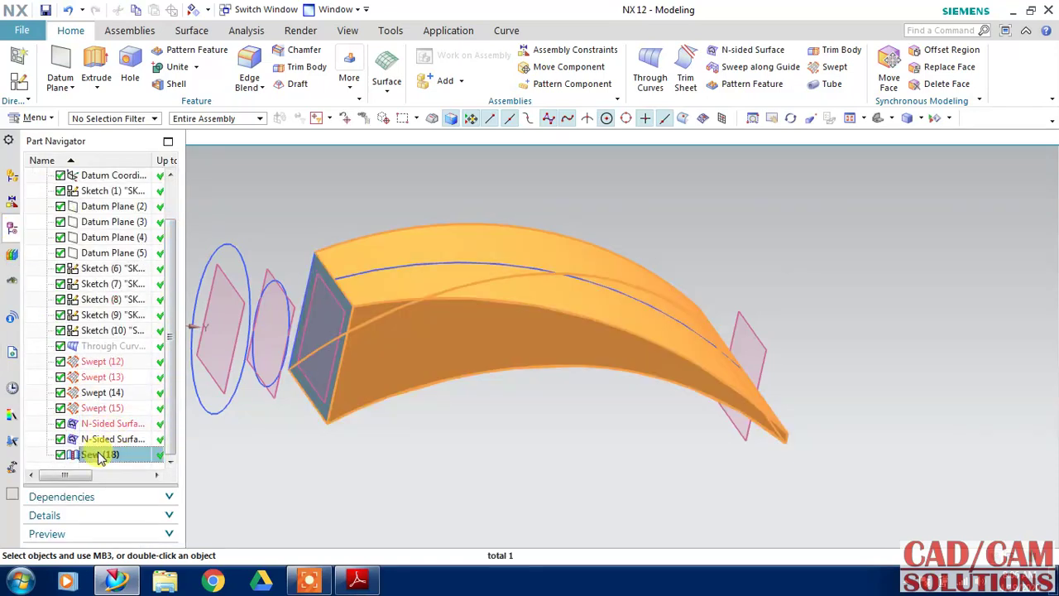
left_click(840, 164)
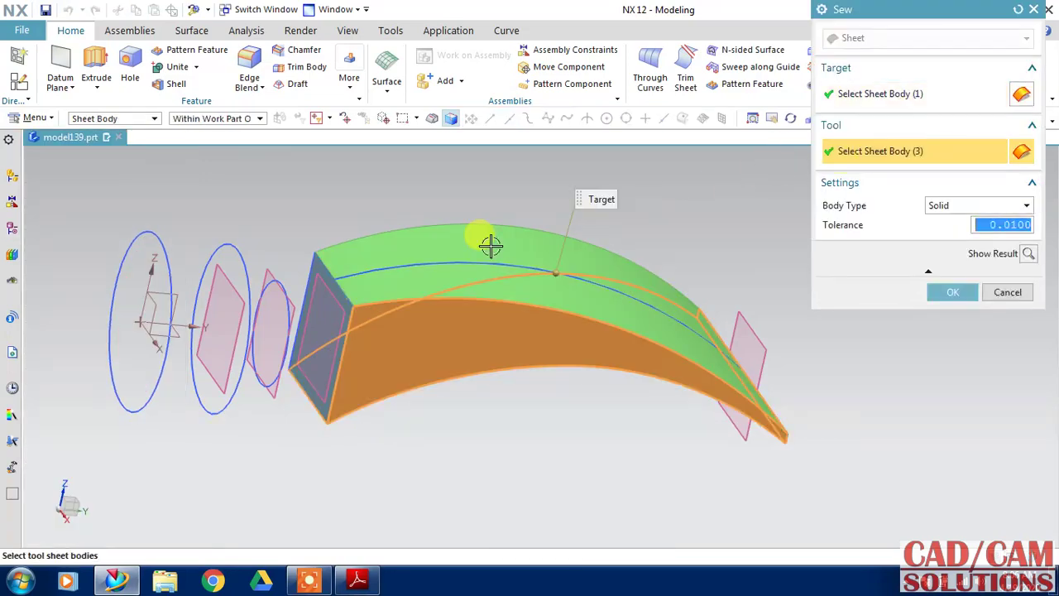
left_click(324, 294)
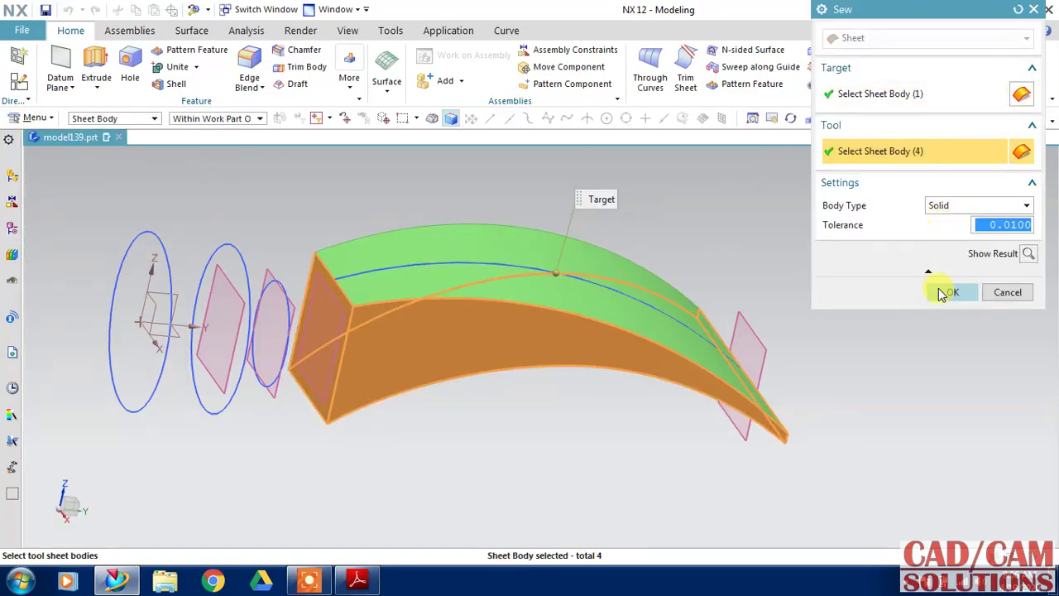
left_click(944, 294)
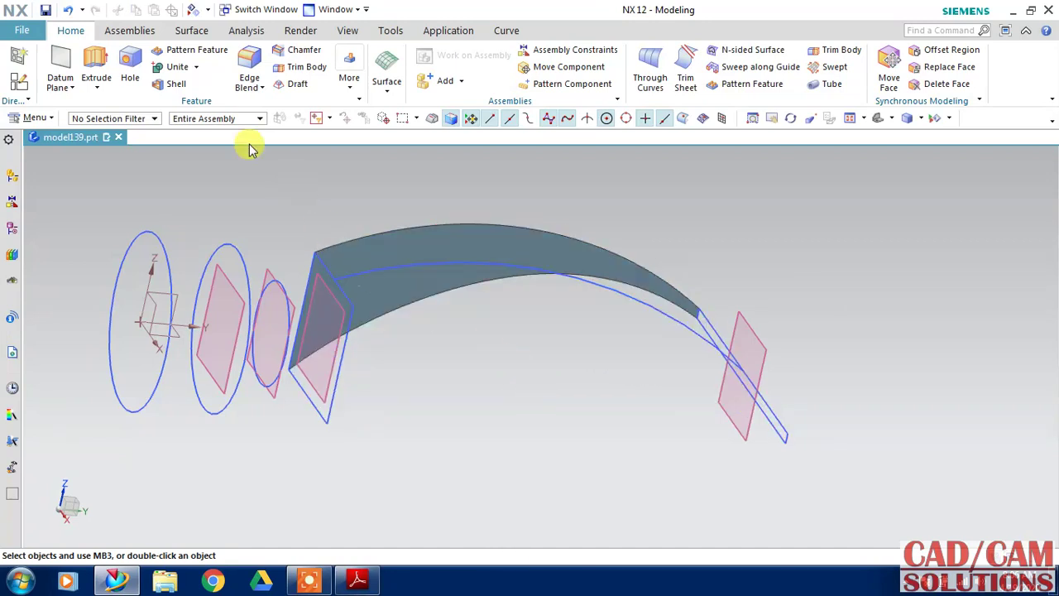
left_click(68, 10)
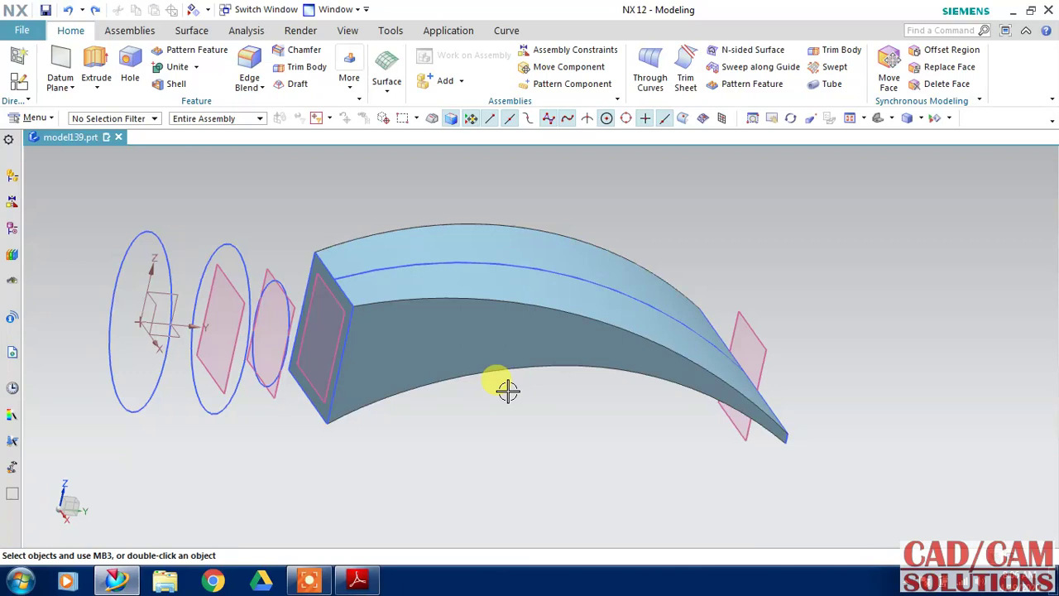
Redo the undone step and hide the parent sheets of Sew (17).
key("ctrl+y")
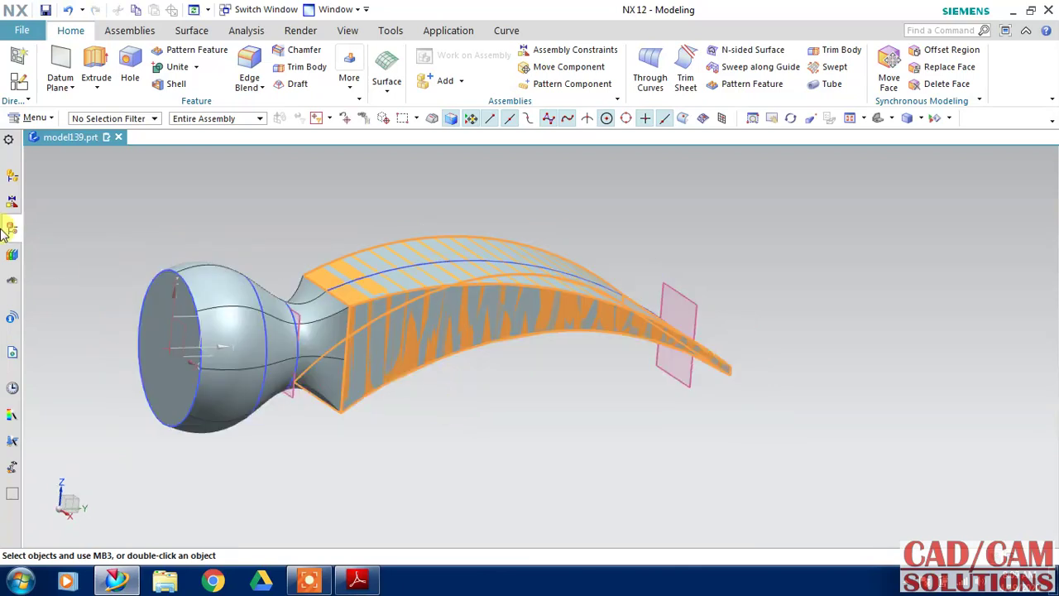
left_click(12, 228)
scroll(166, 395, "down", 1)
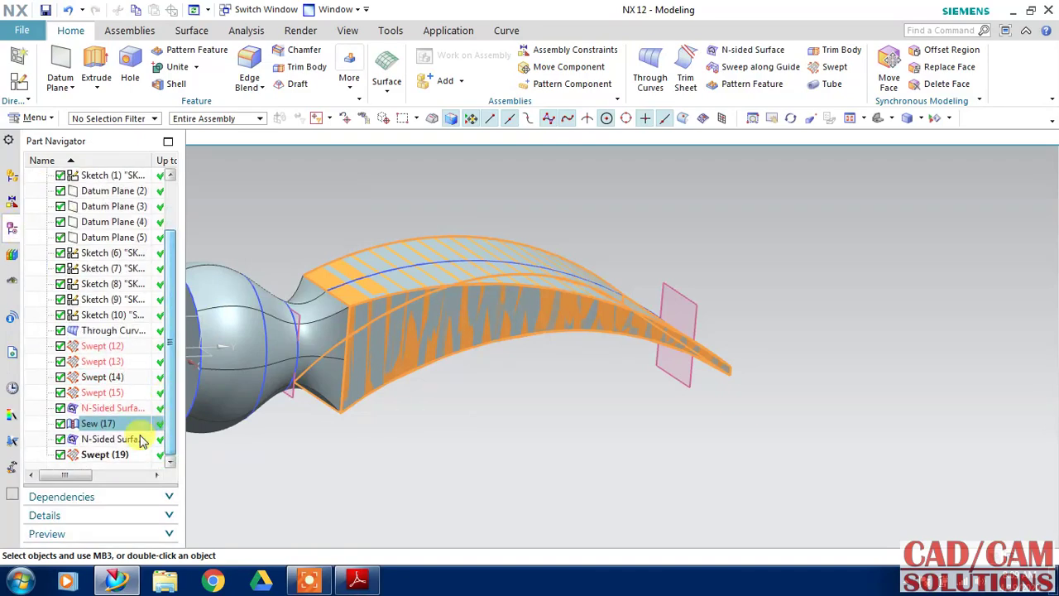
left_click(107, 456)
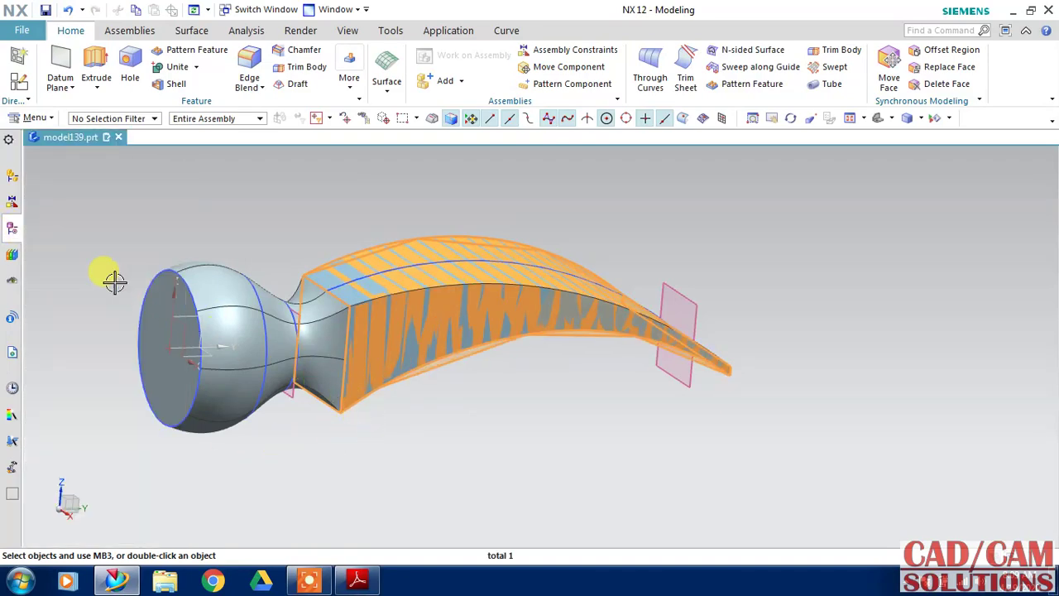
left_click(14, 235)
right_click(106, 427)
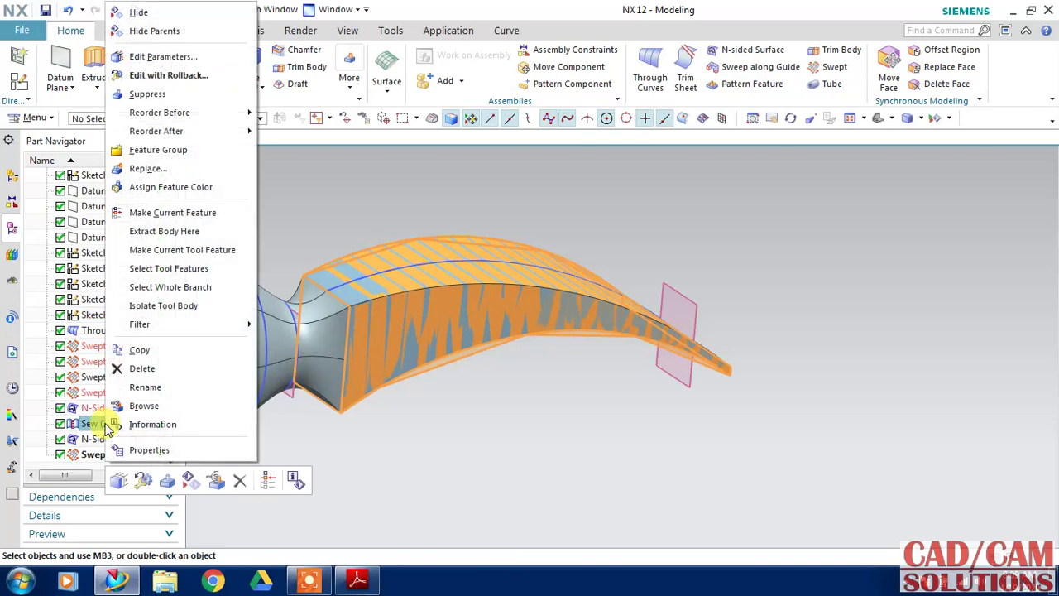
left_click(135, 26)
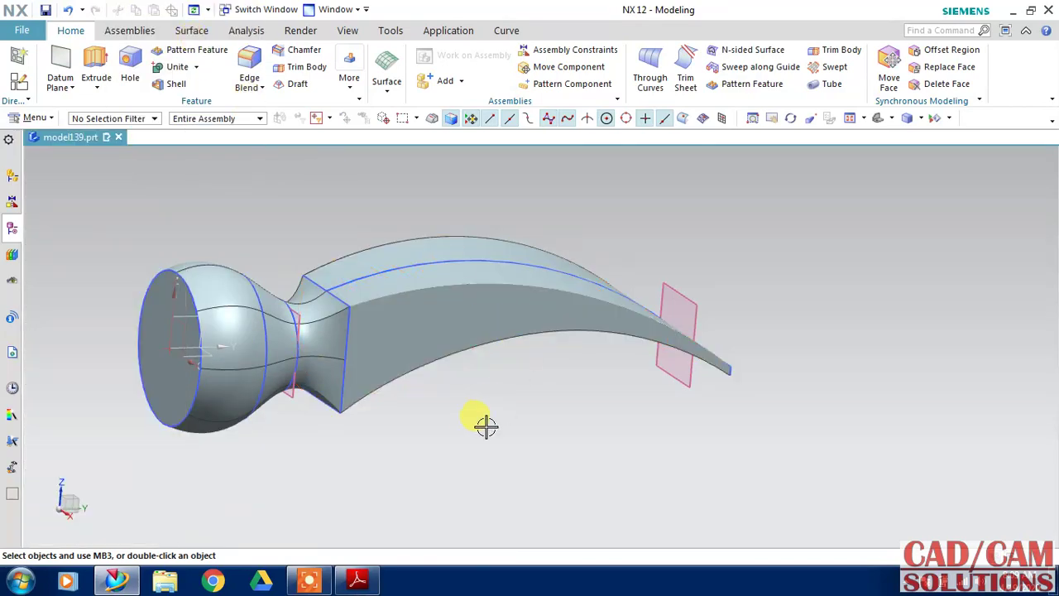
Hide the datum plane near the claw tip and select the claw's top guide curve.
left_click(676, 378)
key("ctrl+b")
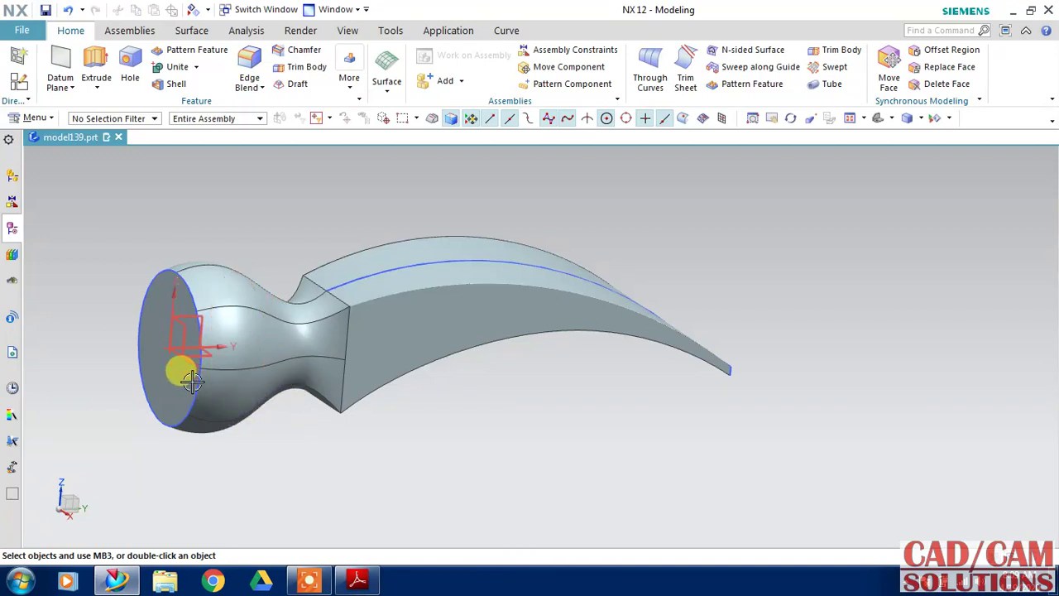
left_click(348, 283)
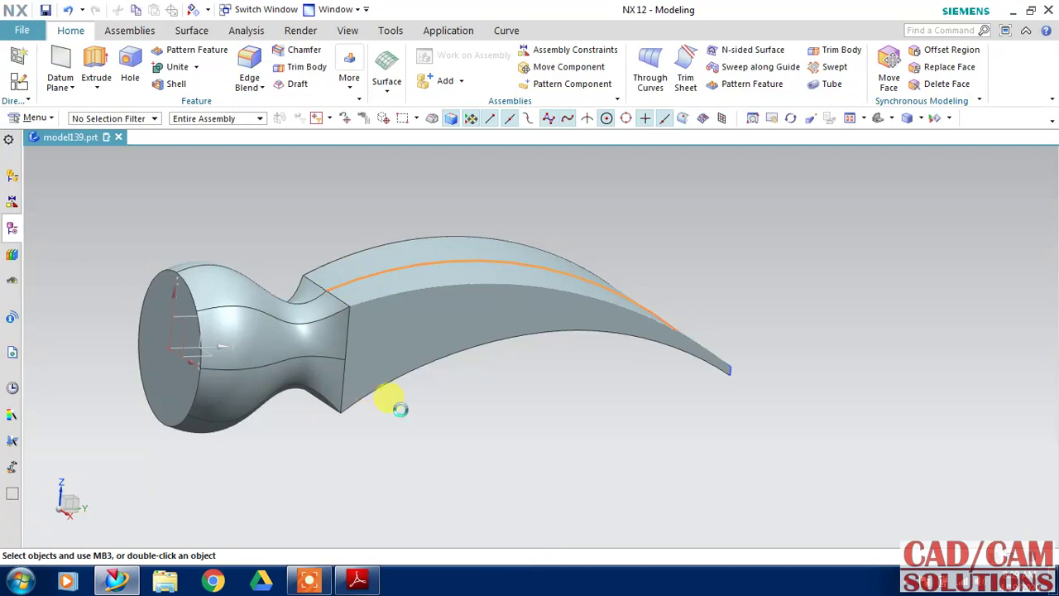
left_click(463, 285)
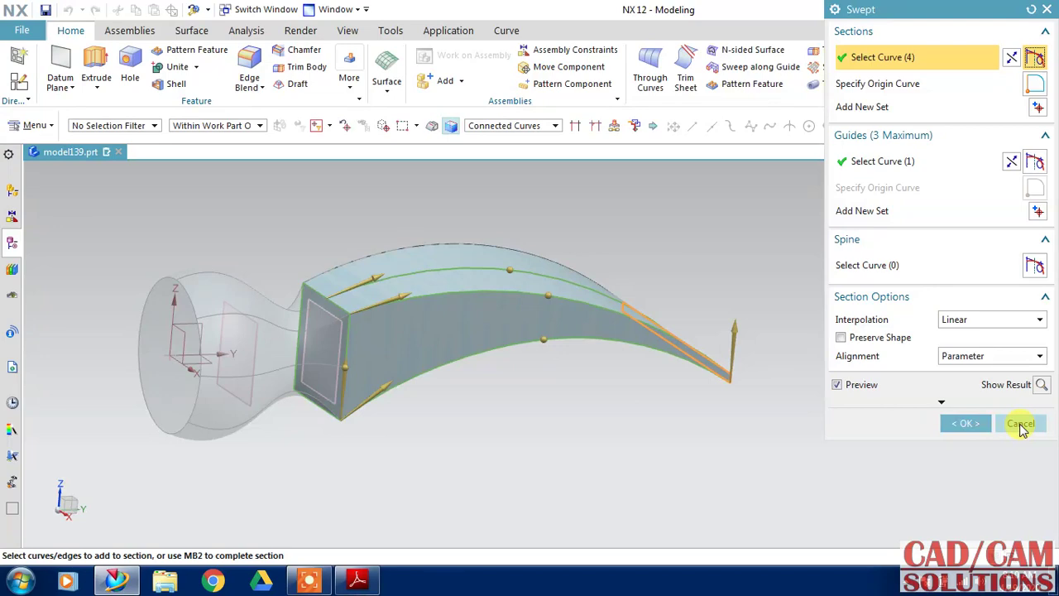
left_click(1021, 424)
Enable Preserve Shape on Swept (19) and rotate the view to inspect the claw.
left_click(12, 229)
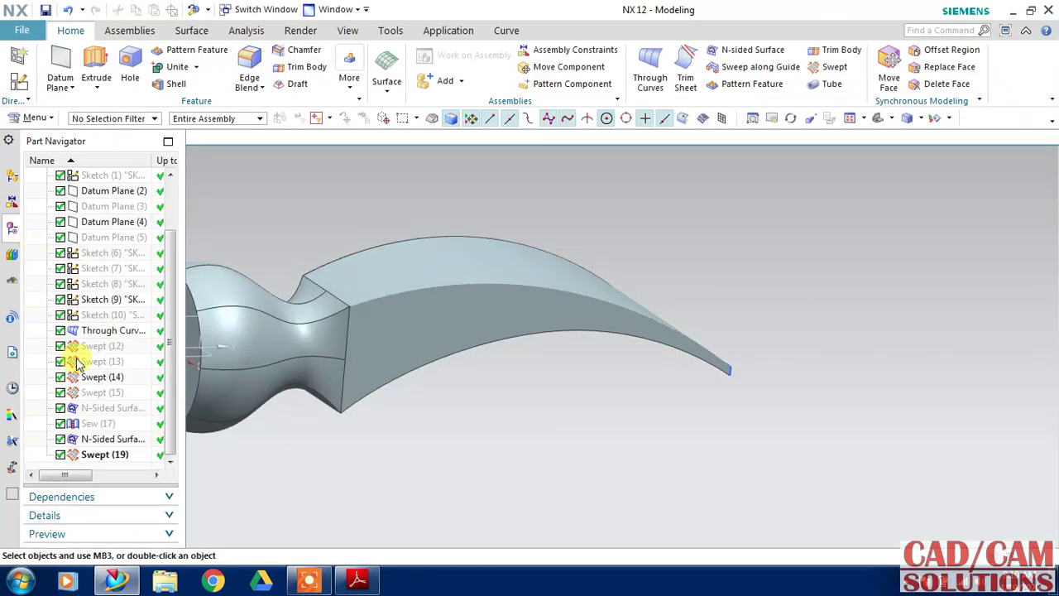
double_click(99, 455)
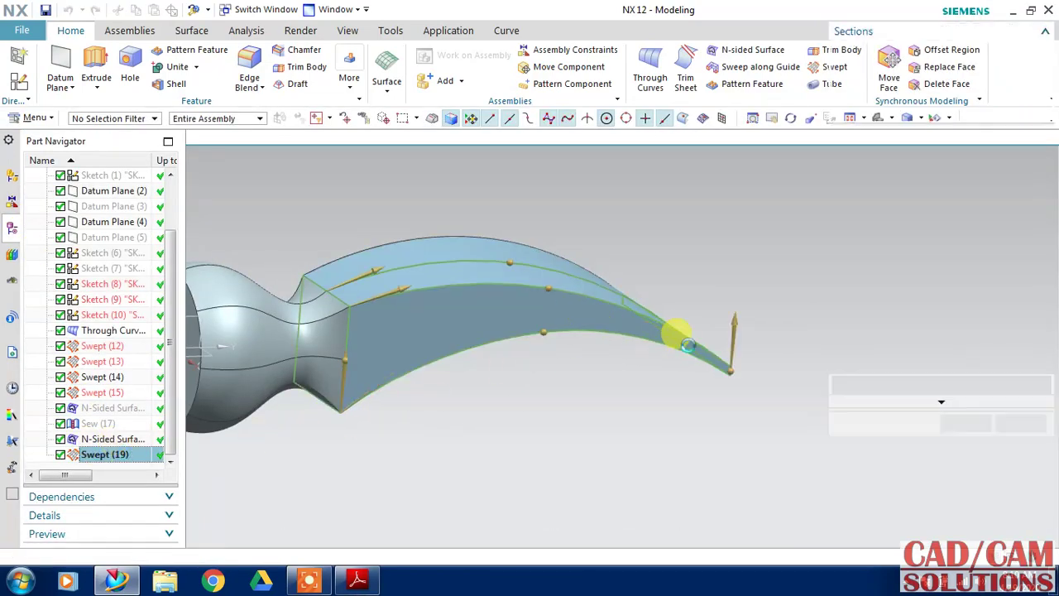
left_click(841, 336)
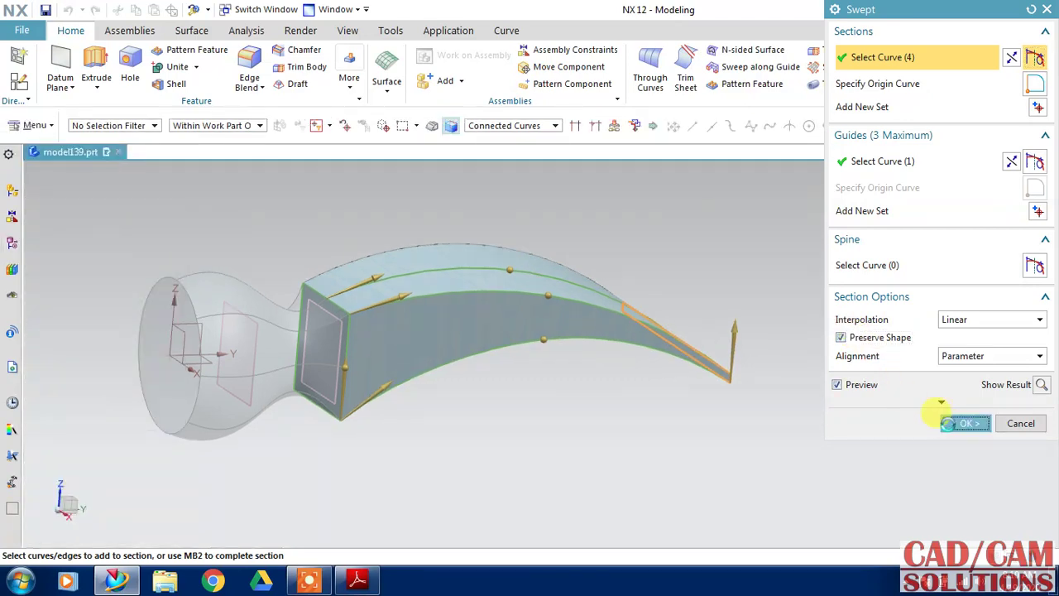
middle_click_drag(815, 401, 780, 405)
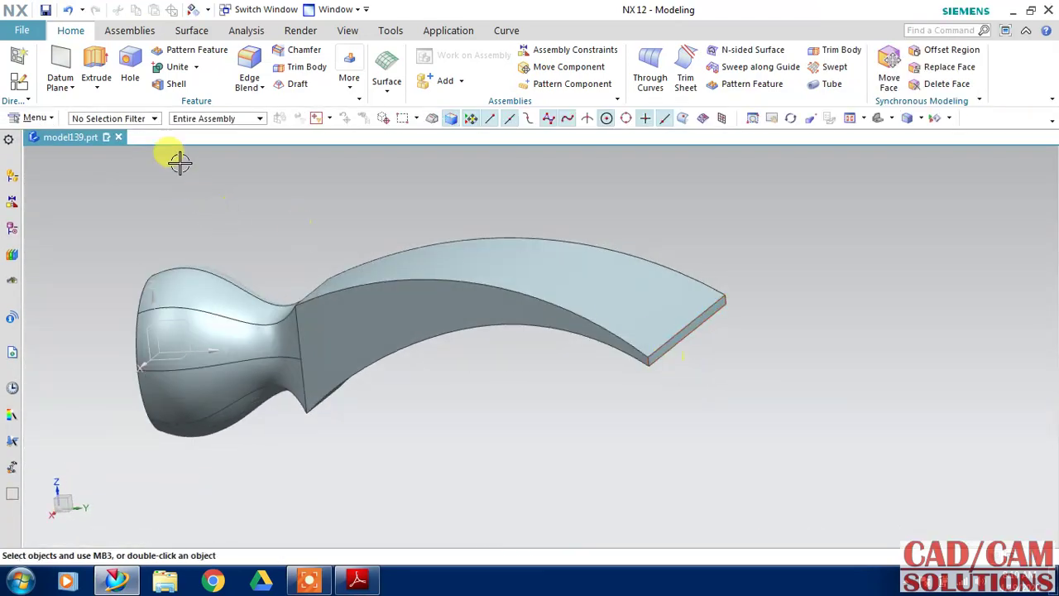
Unite the claw as Target with the lofted head as Tool.
left_click(170, 66)
left_click(336, 313)
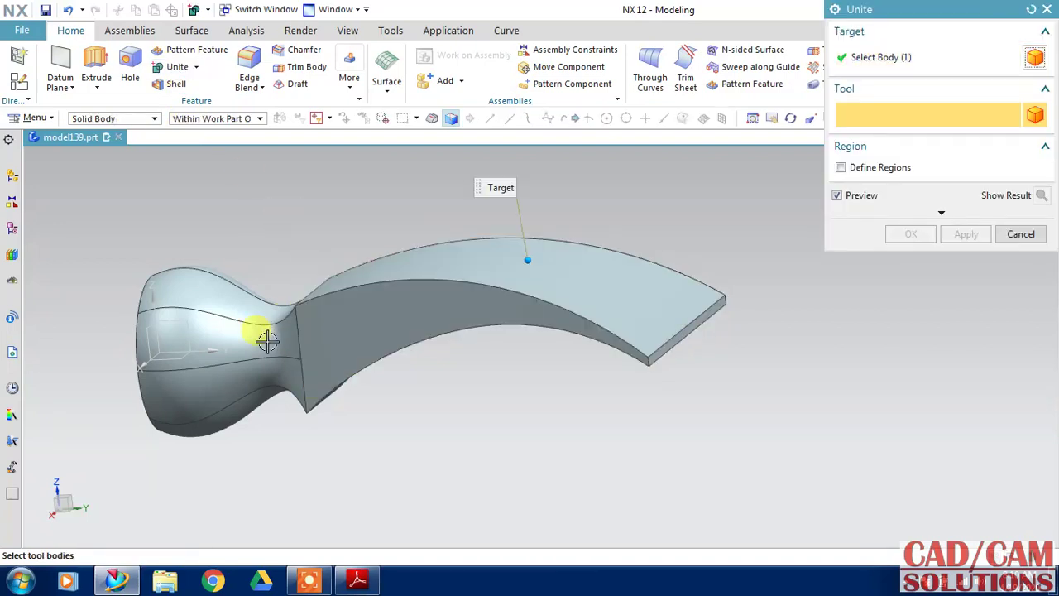
left_click(911, 235)
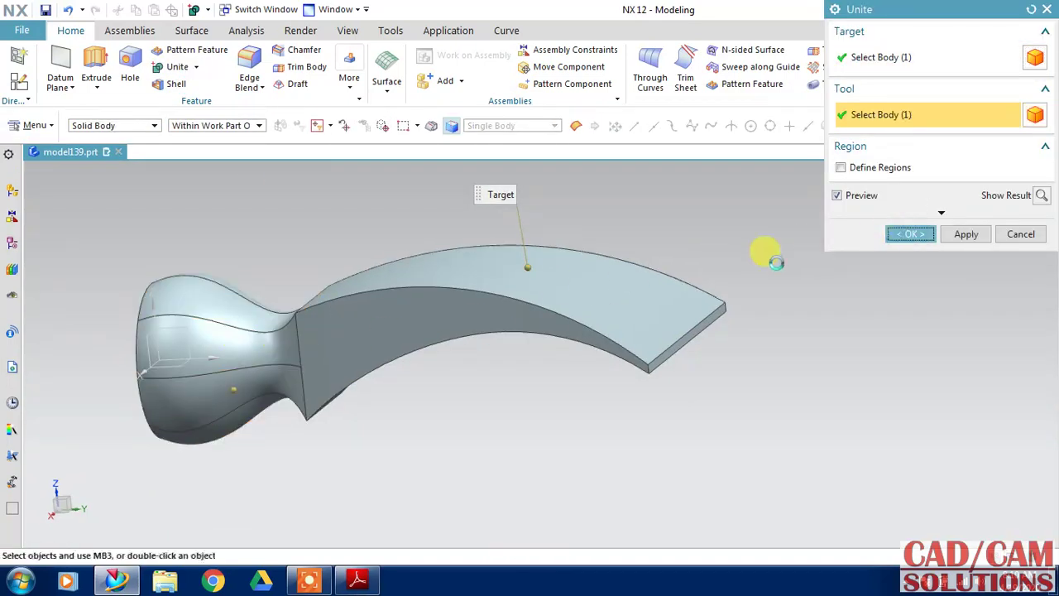
mouse_move(768, 253)
middle_mouse_down()
mouse_move(389, 224)
mouse_move(558, 237)
middle_mouse_up()
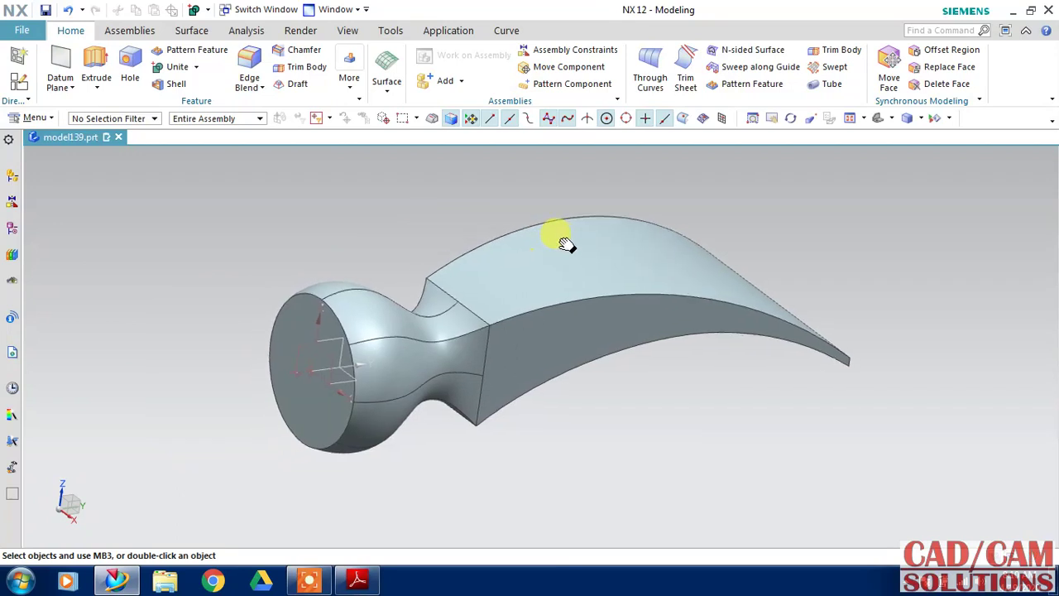
Hide the Datum Coordinate System from the model history tree.
left_click(10, 201)
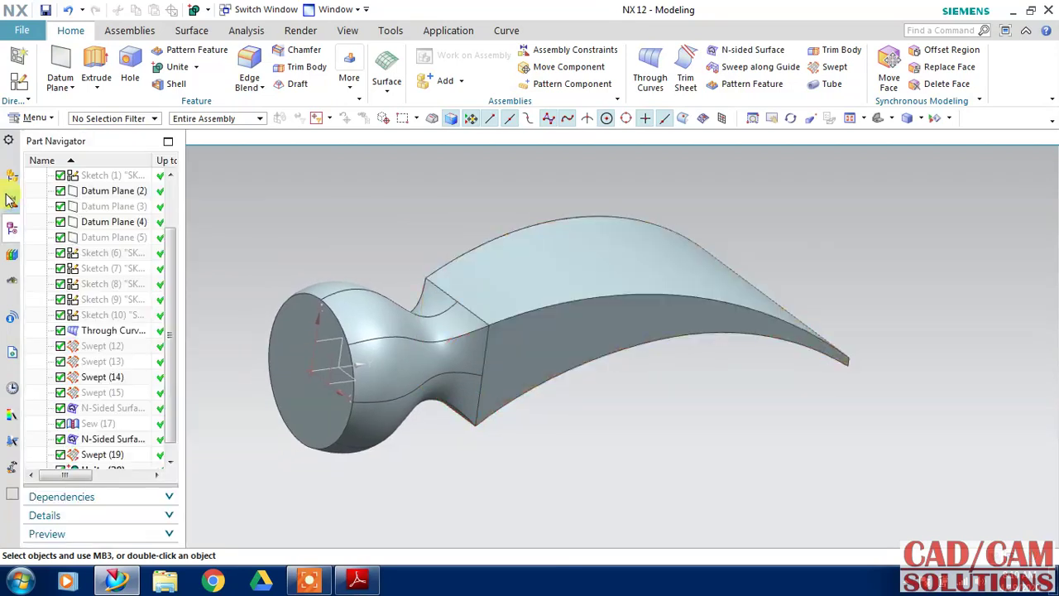
left_click_drag(165, 244, 180, 203)
left_click(136, 223)
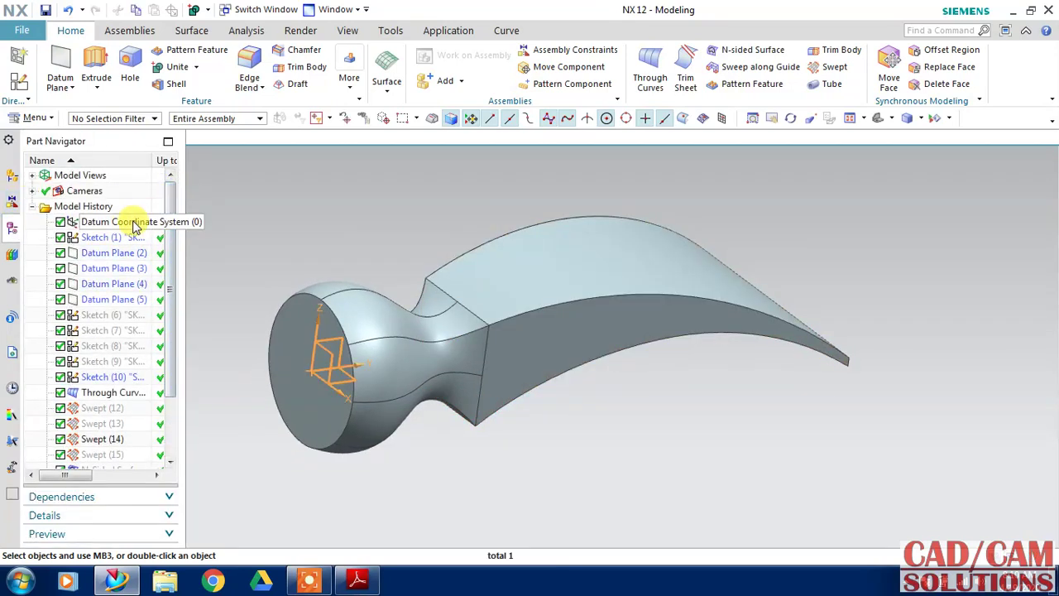
right_click(135, 223)
left_click(158, 163)
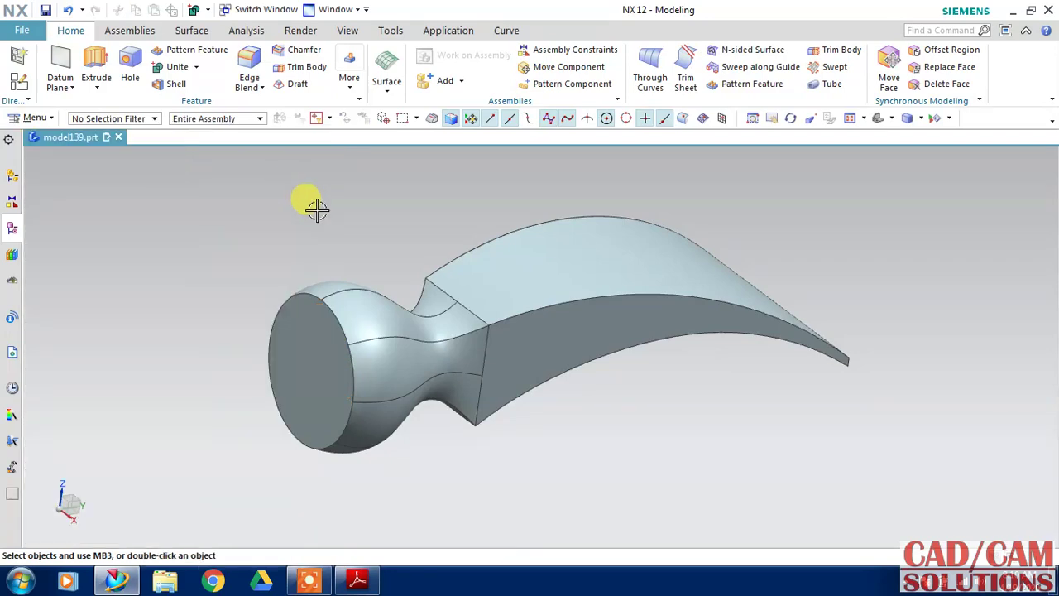
left_click(360, 34)
Turn on True Shading and apply the gold global material to the hammer head.
left_click(744, 66)
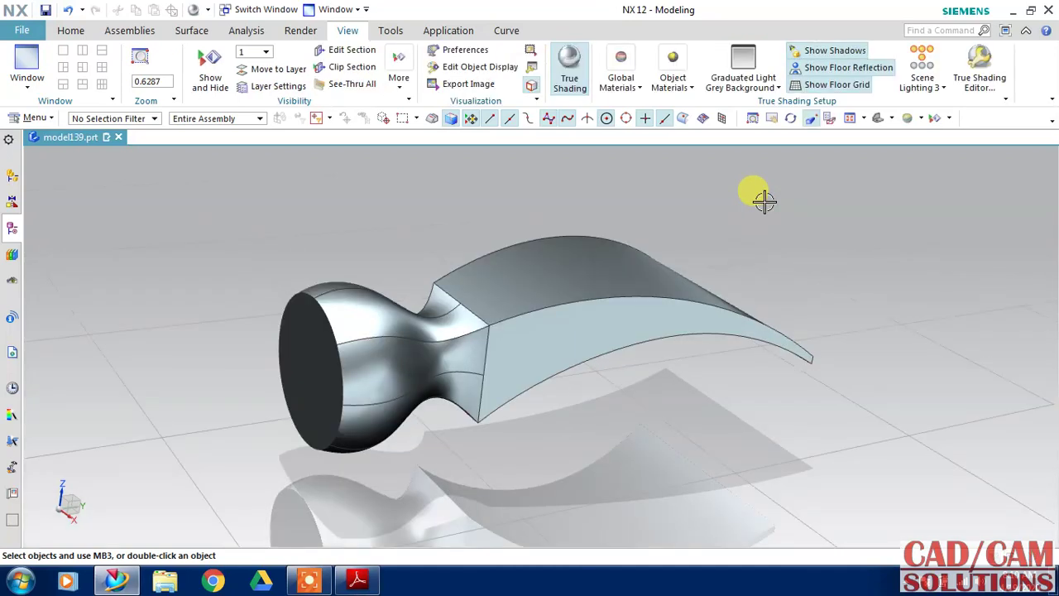
left_click(621, 83)
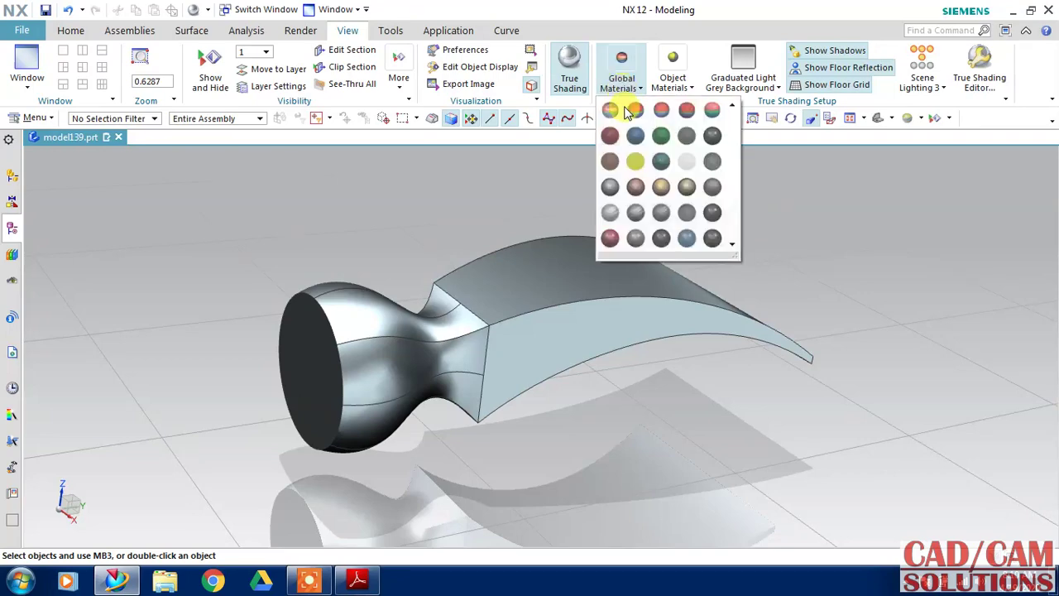
left_click(635, 161)
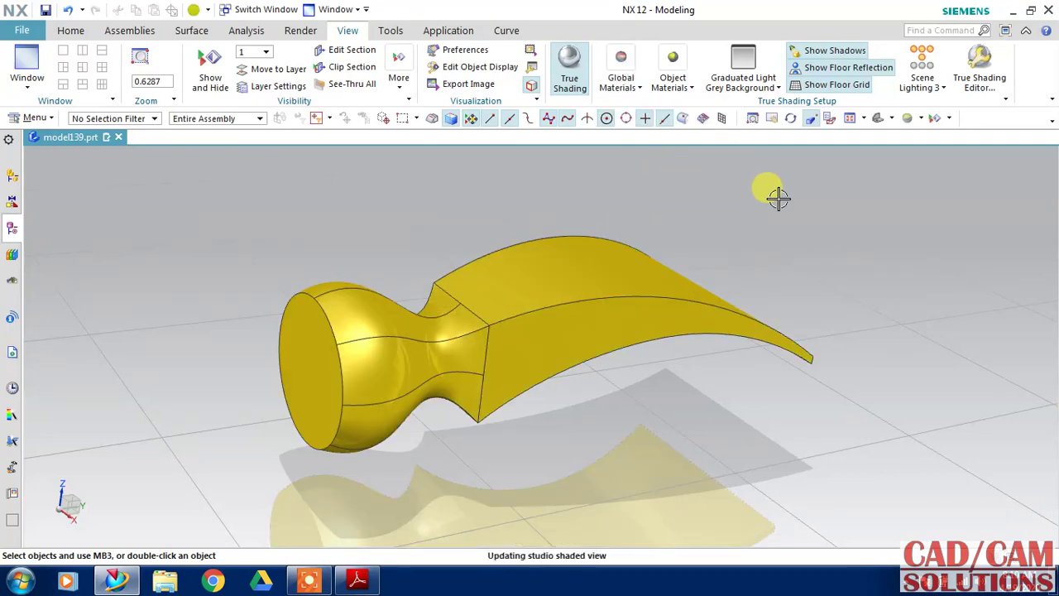